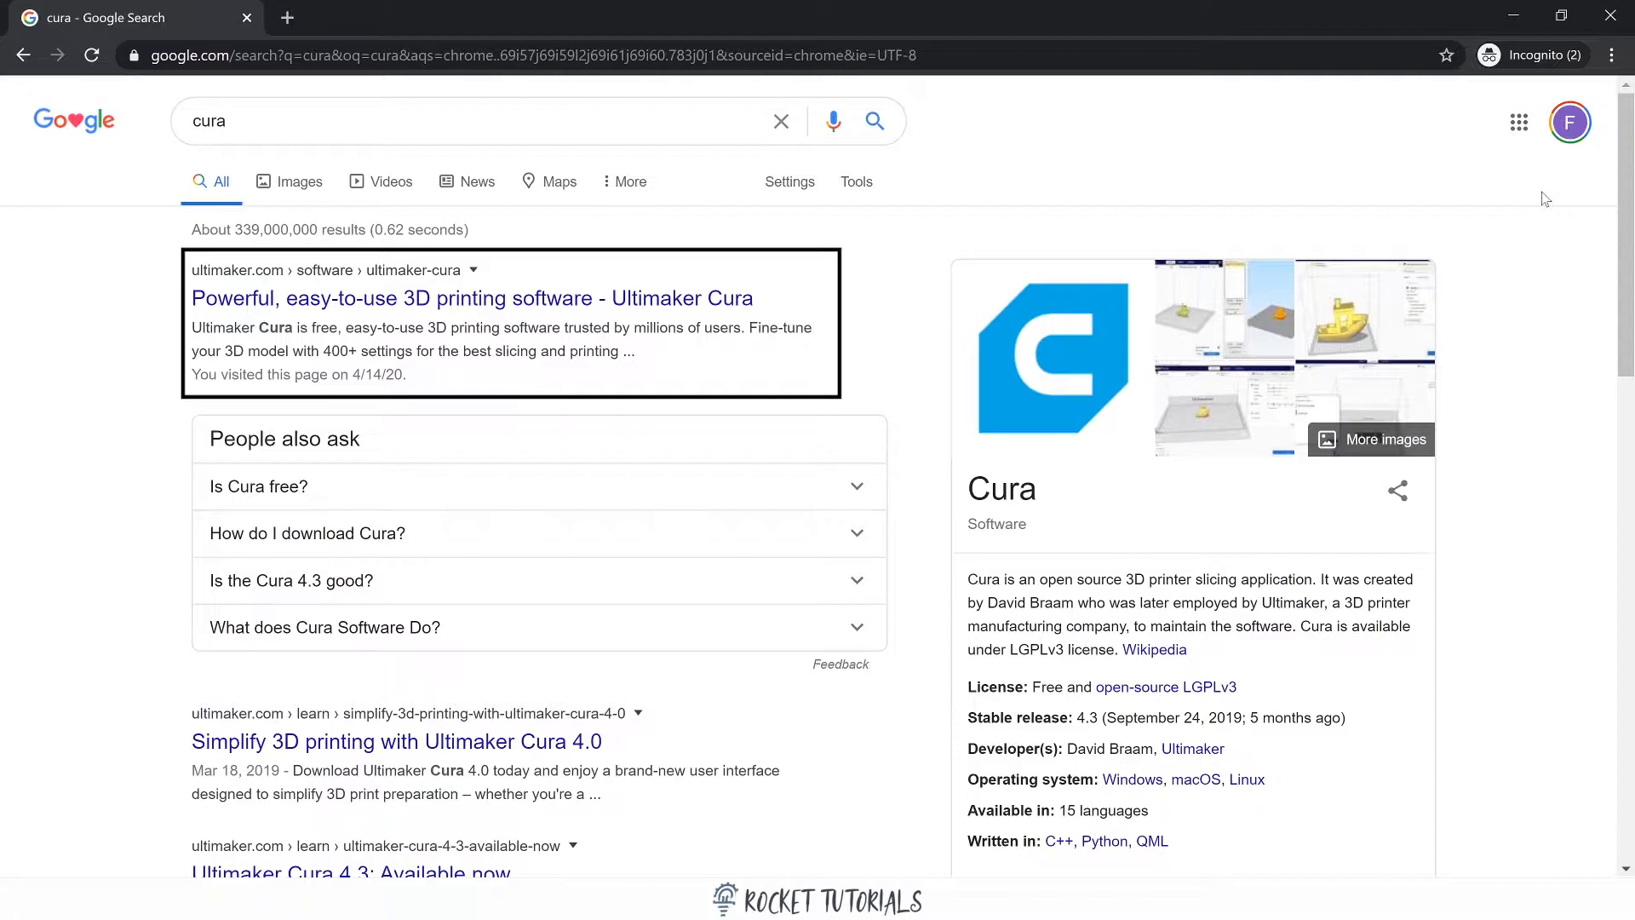
# Open the Ultimaker Cura product page from the search results and start the free download.
pyautogui.click(749, 300)
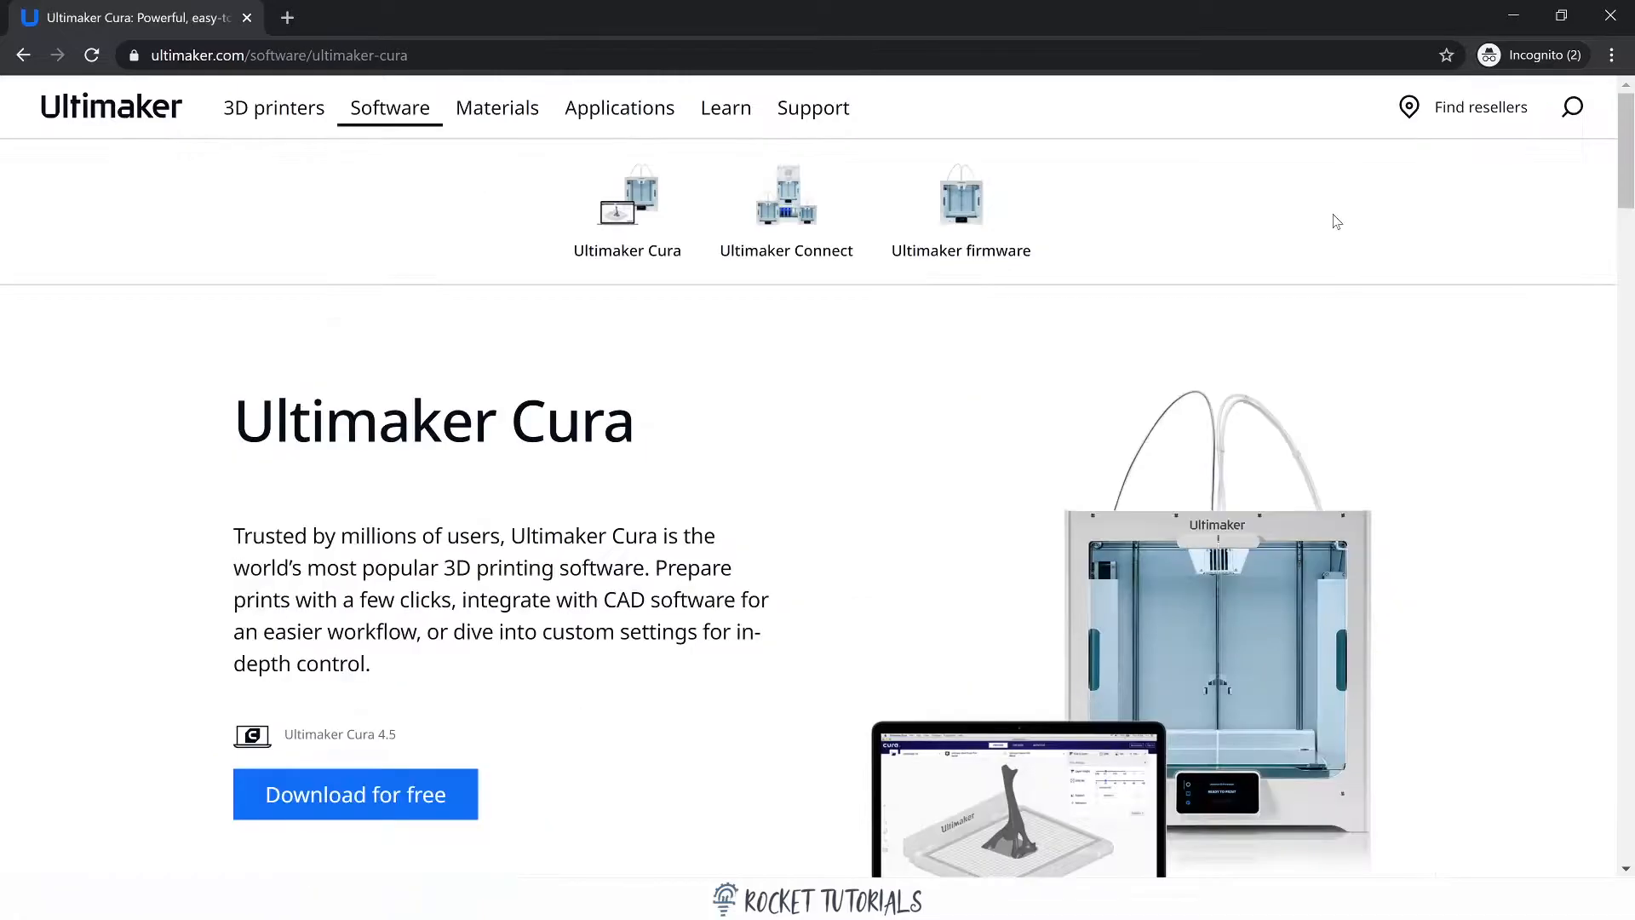
pyautogui.click(358, 793)
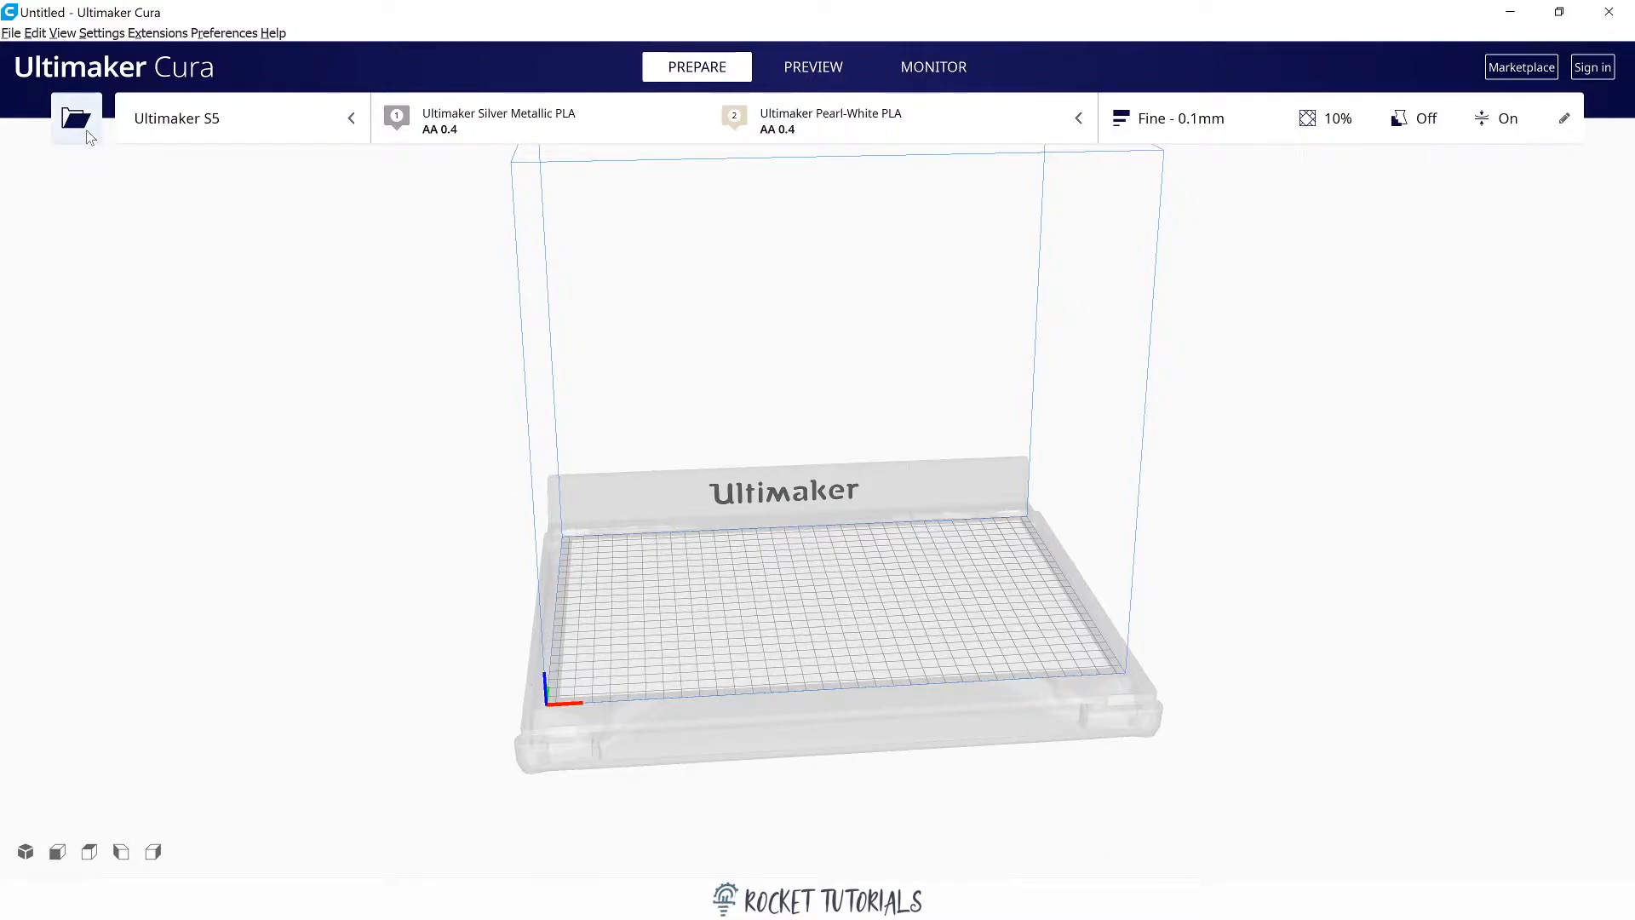
# Switch the active printer from the preset list to Ultimaker 3 Extended.
pyautogui.click(256, 136)
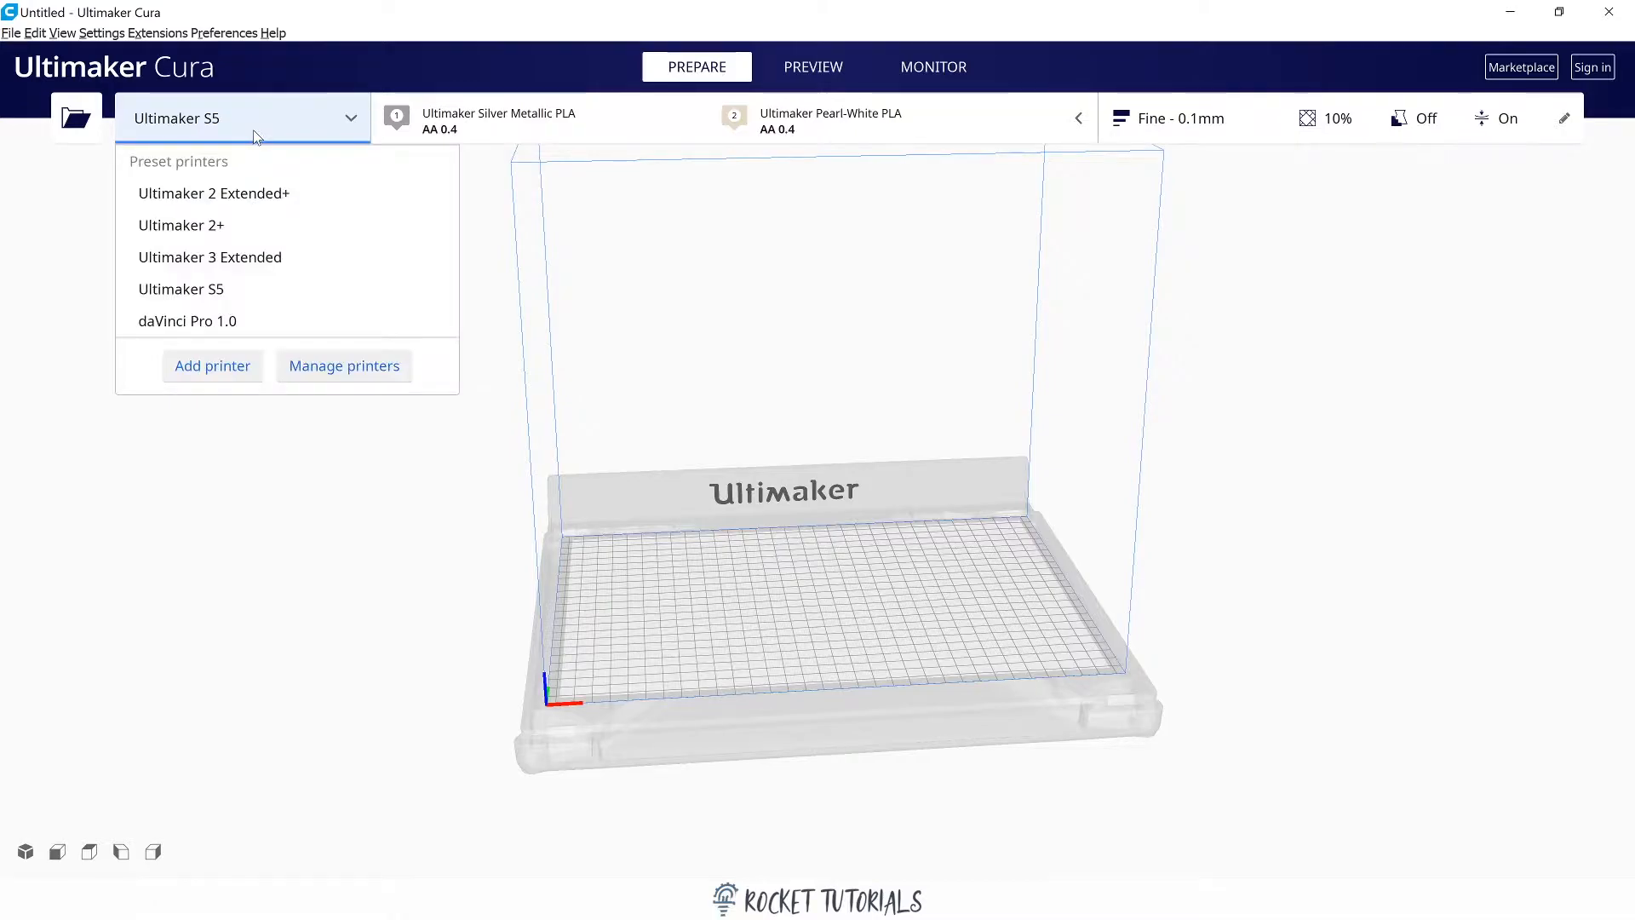
pyautogui.click(288, 256)
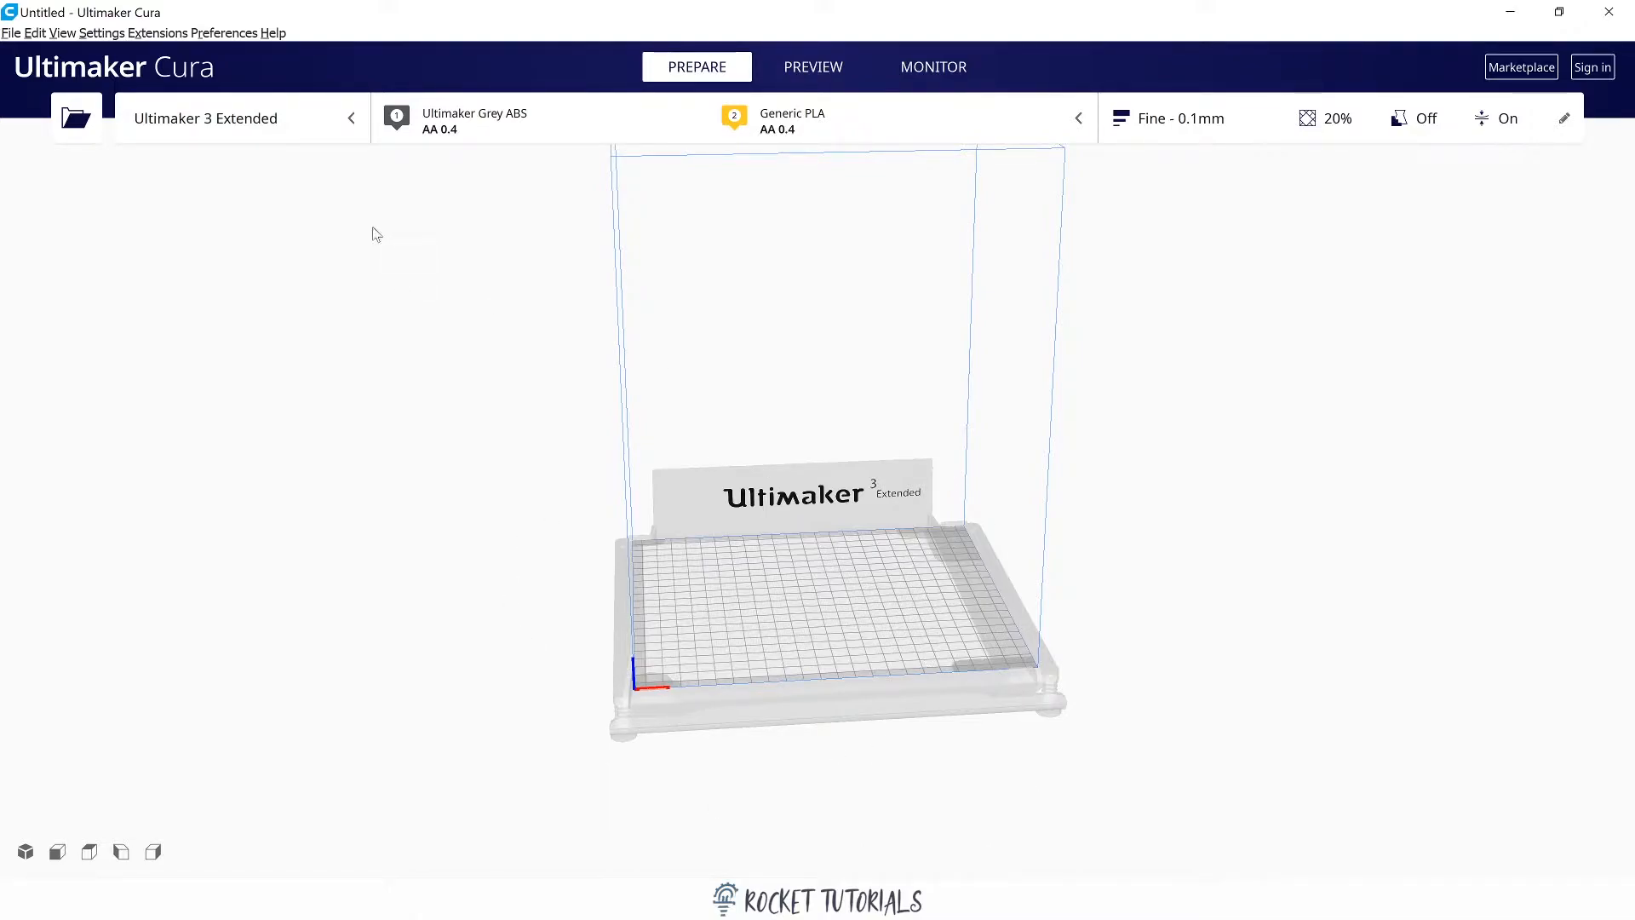
# Examine the non-networked printers available for adding, including the Creality3D models, and leave without adding one.
pyautogui.click(307, 126)
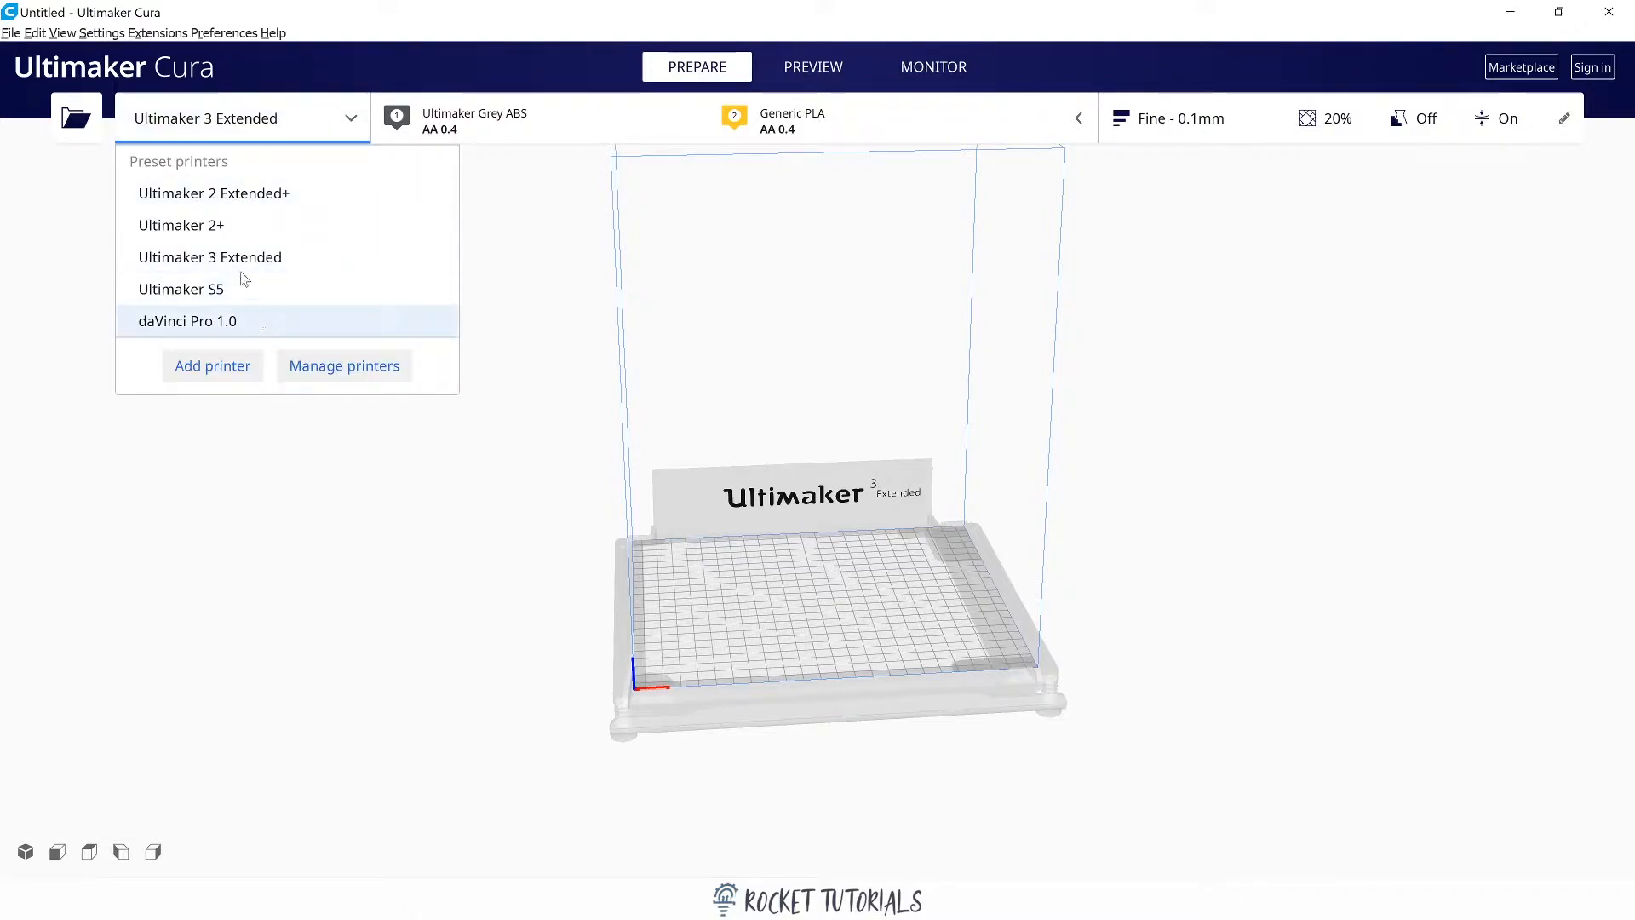
pyautogui.click(230, 366)
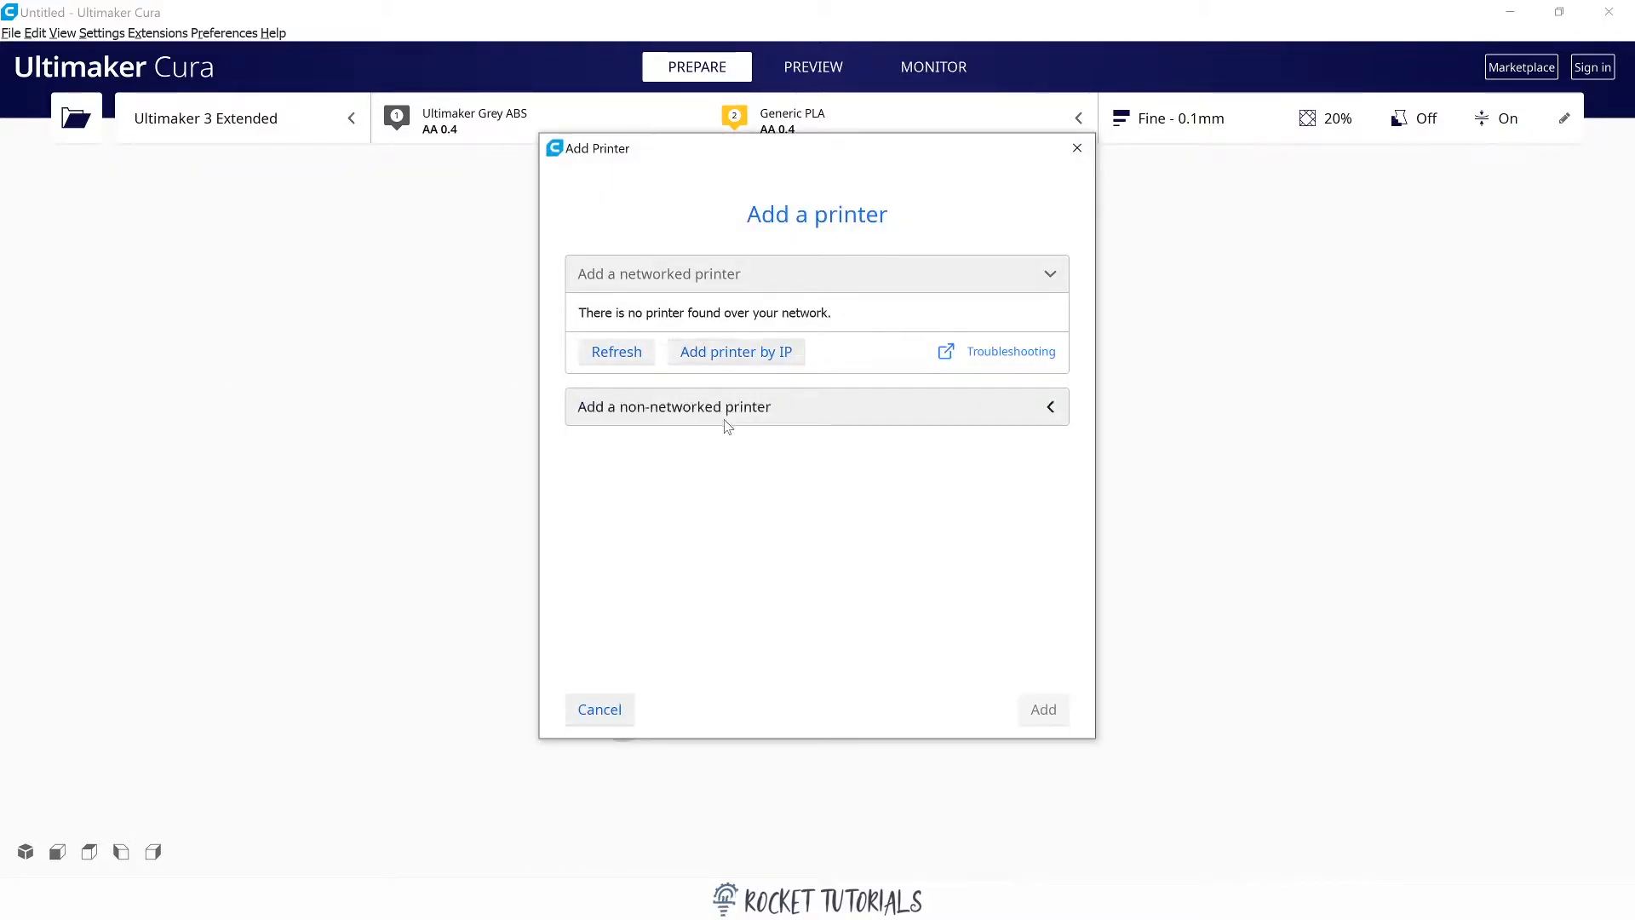
pyautogui.click(726, 417)
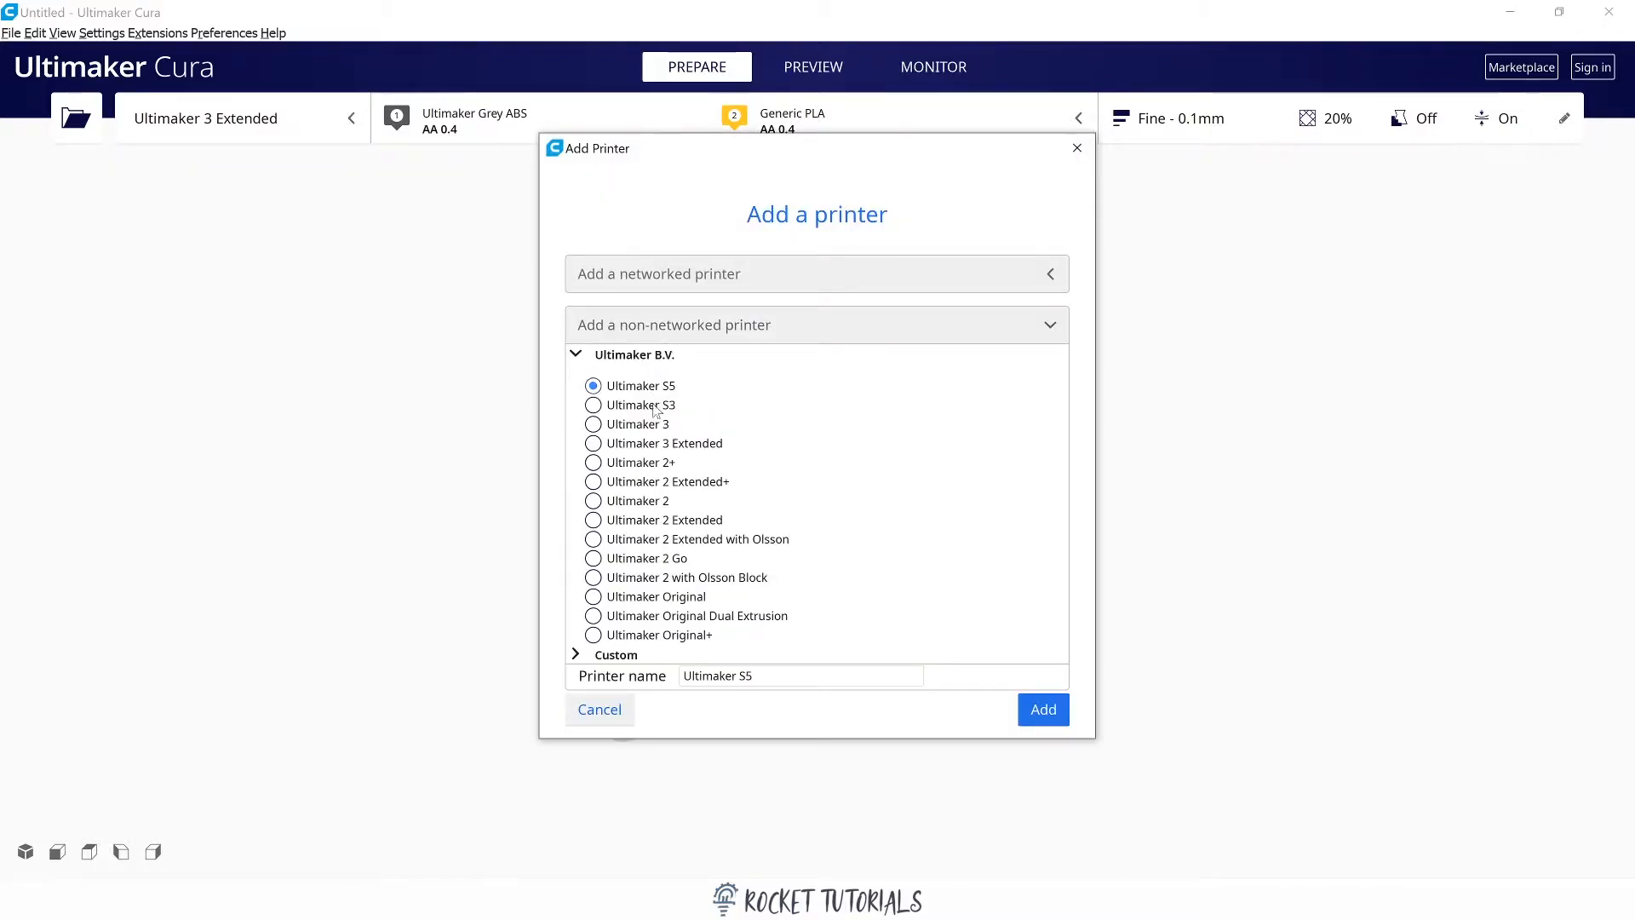
pyautogui.scroll(-1, 654, 481)
pyautogui.scroll(-3, 643, 528)
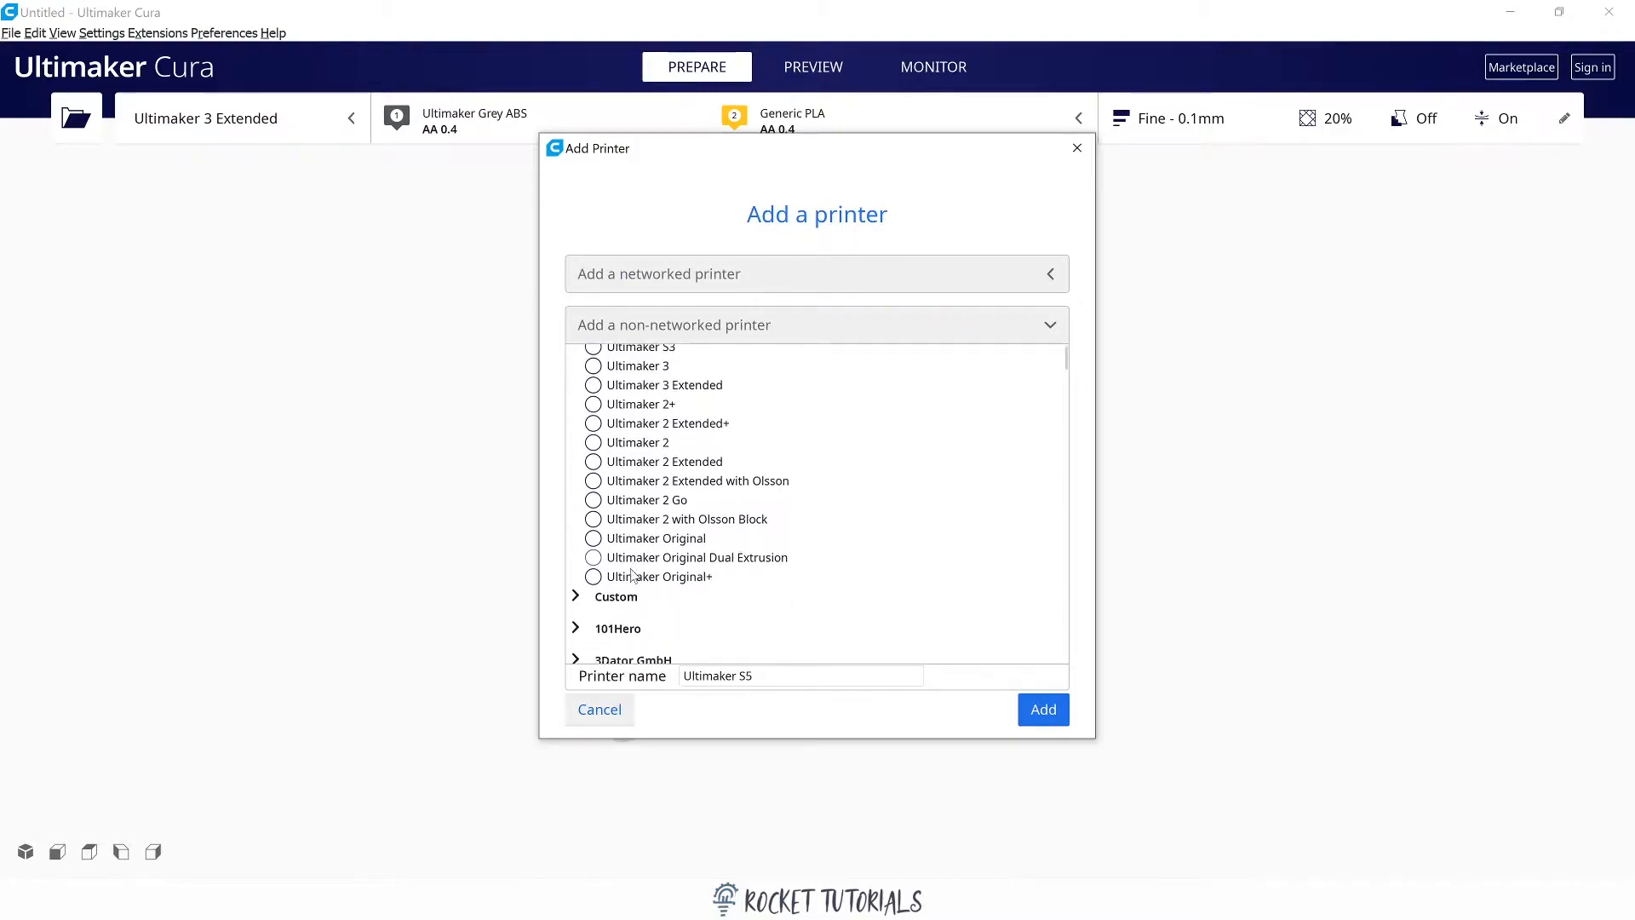
pyautogui.scroll(-6, 633, 575)
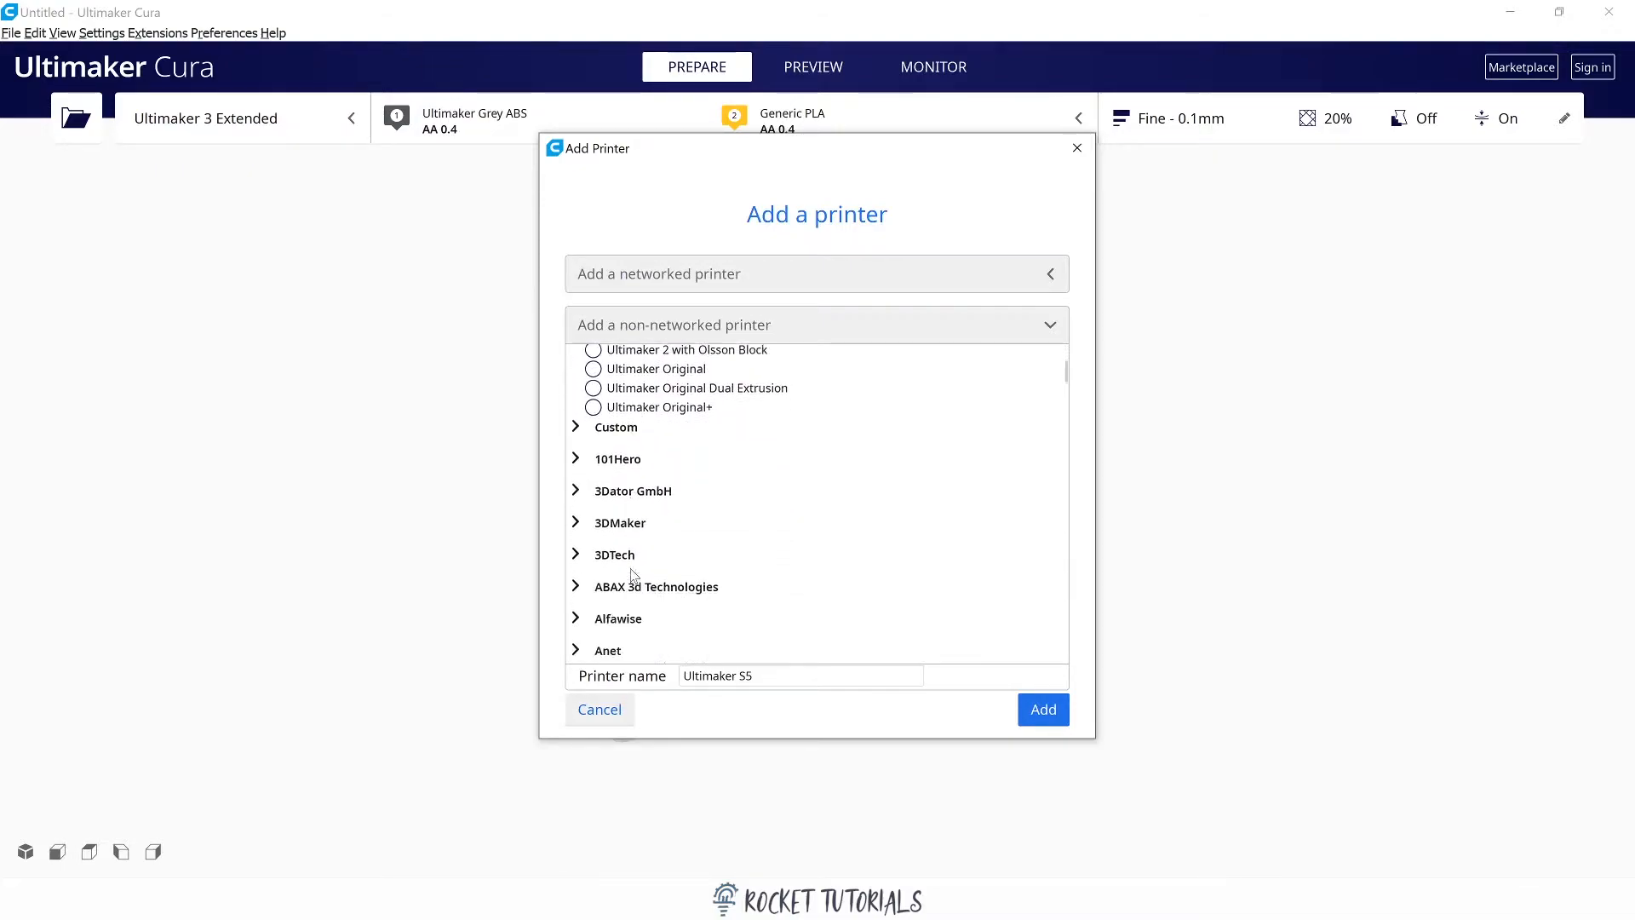
pyautogui.scroll(-2, 631, 575)
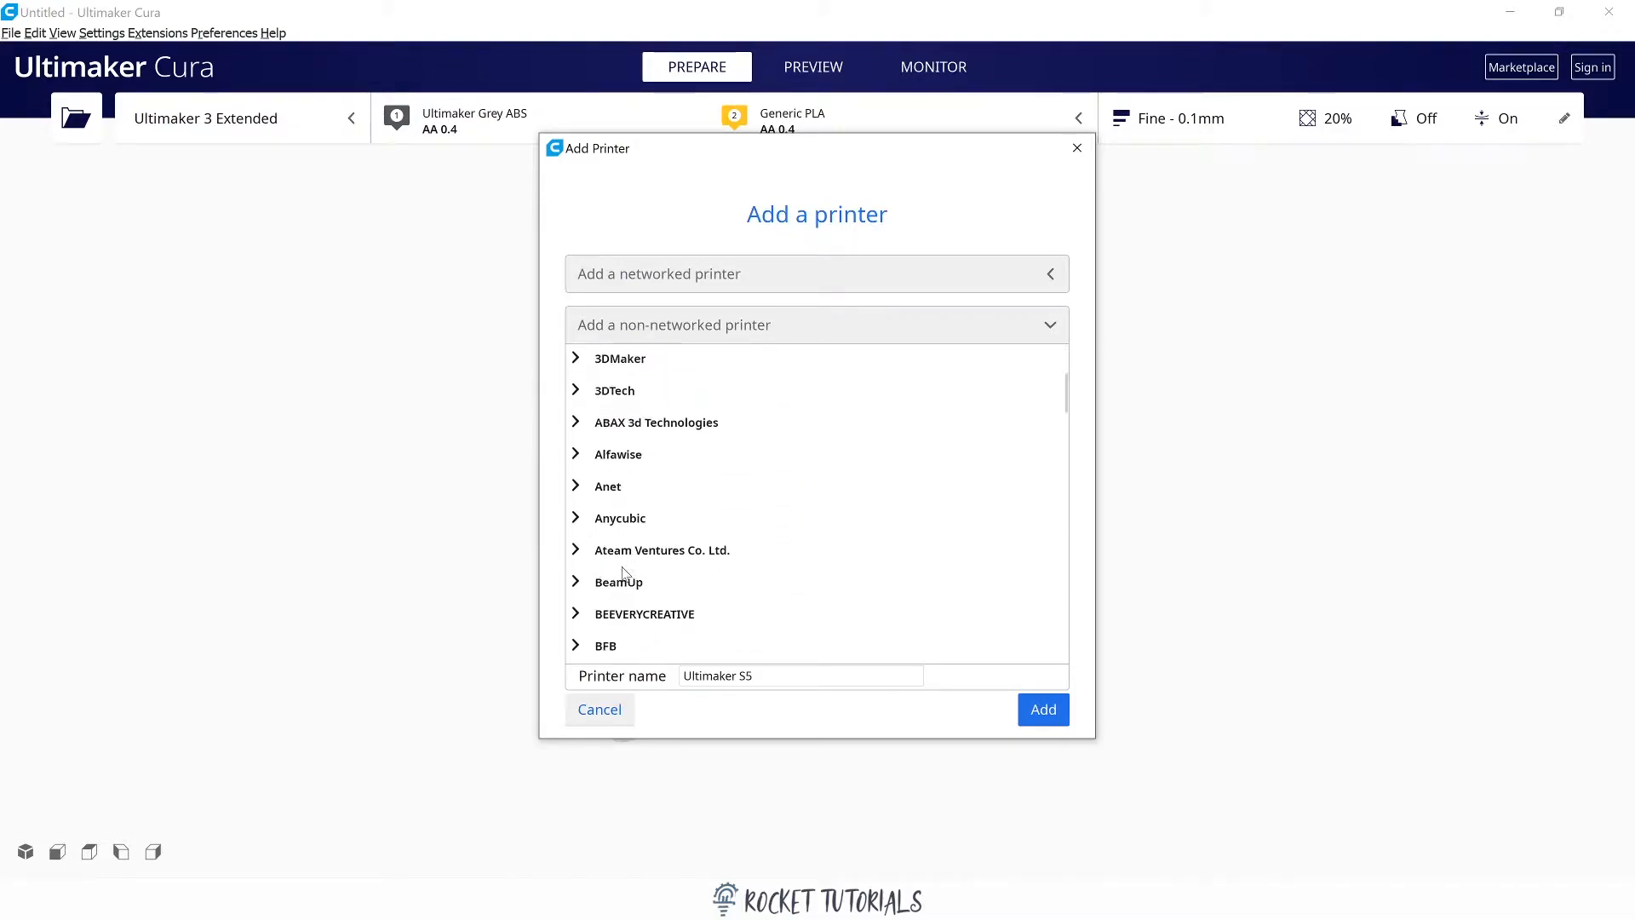
pyautogui.scroll(-4, 621, 563)
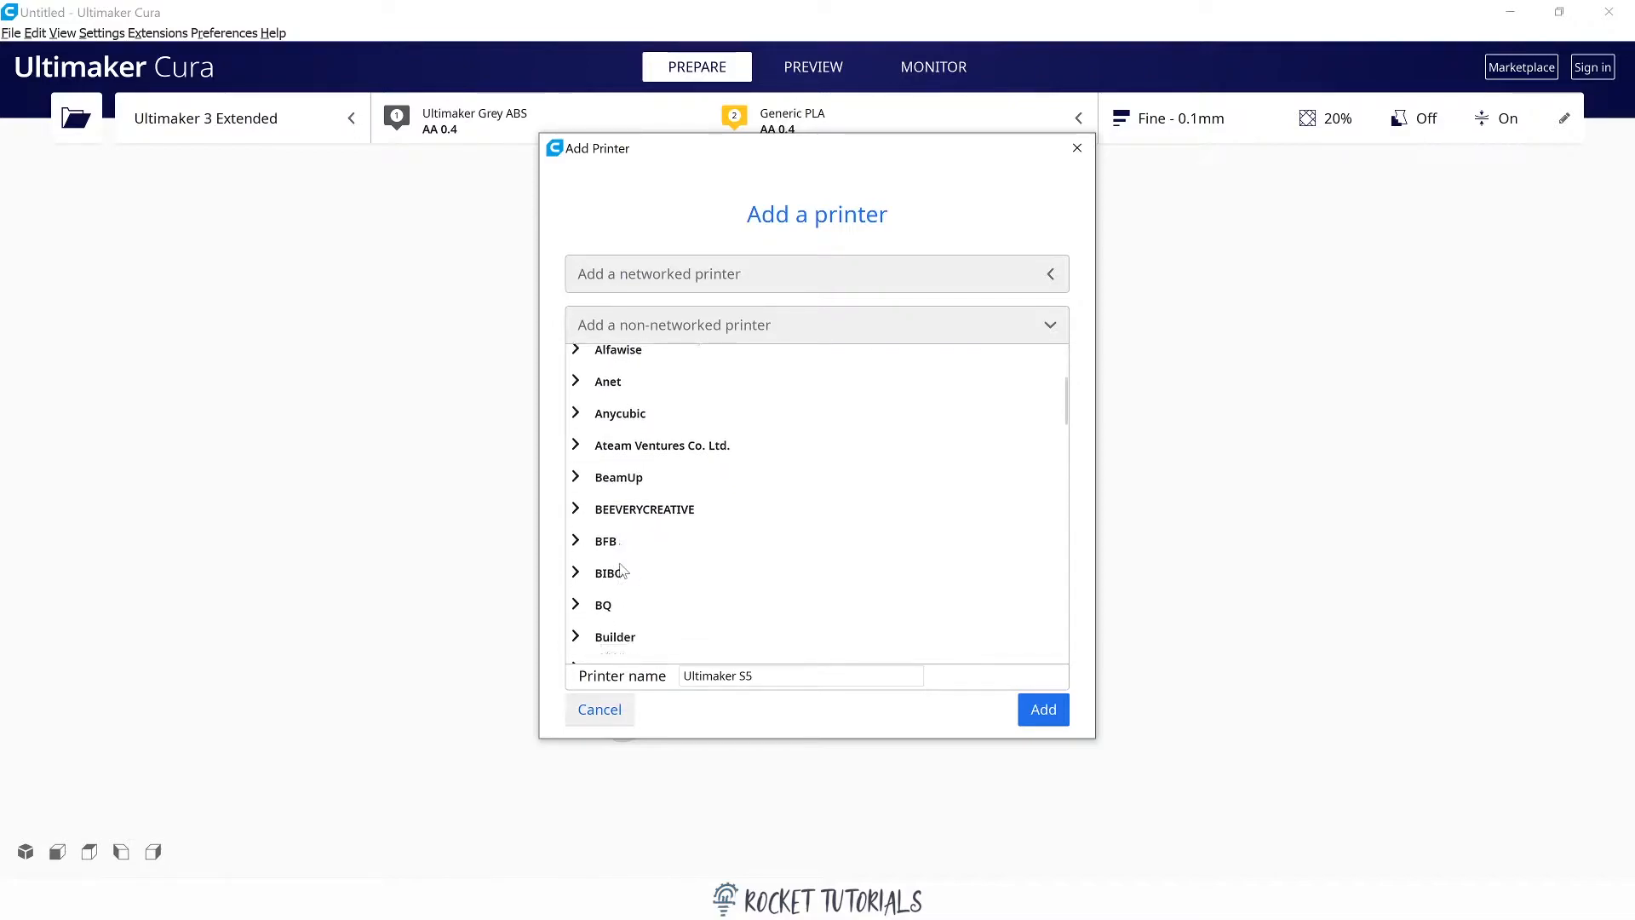
pyautogui.scroll(-1, 781, 464)
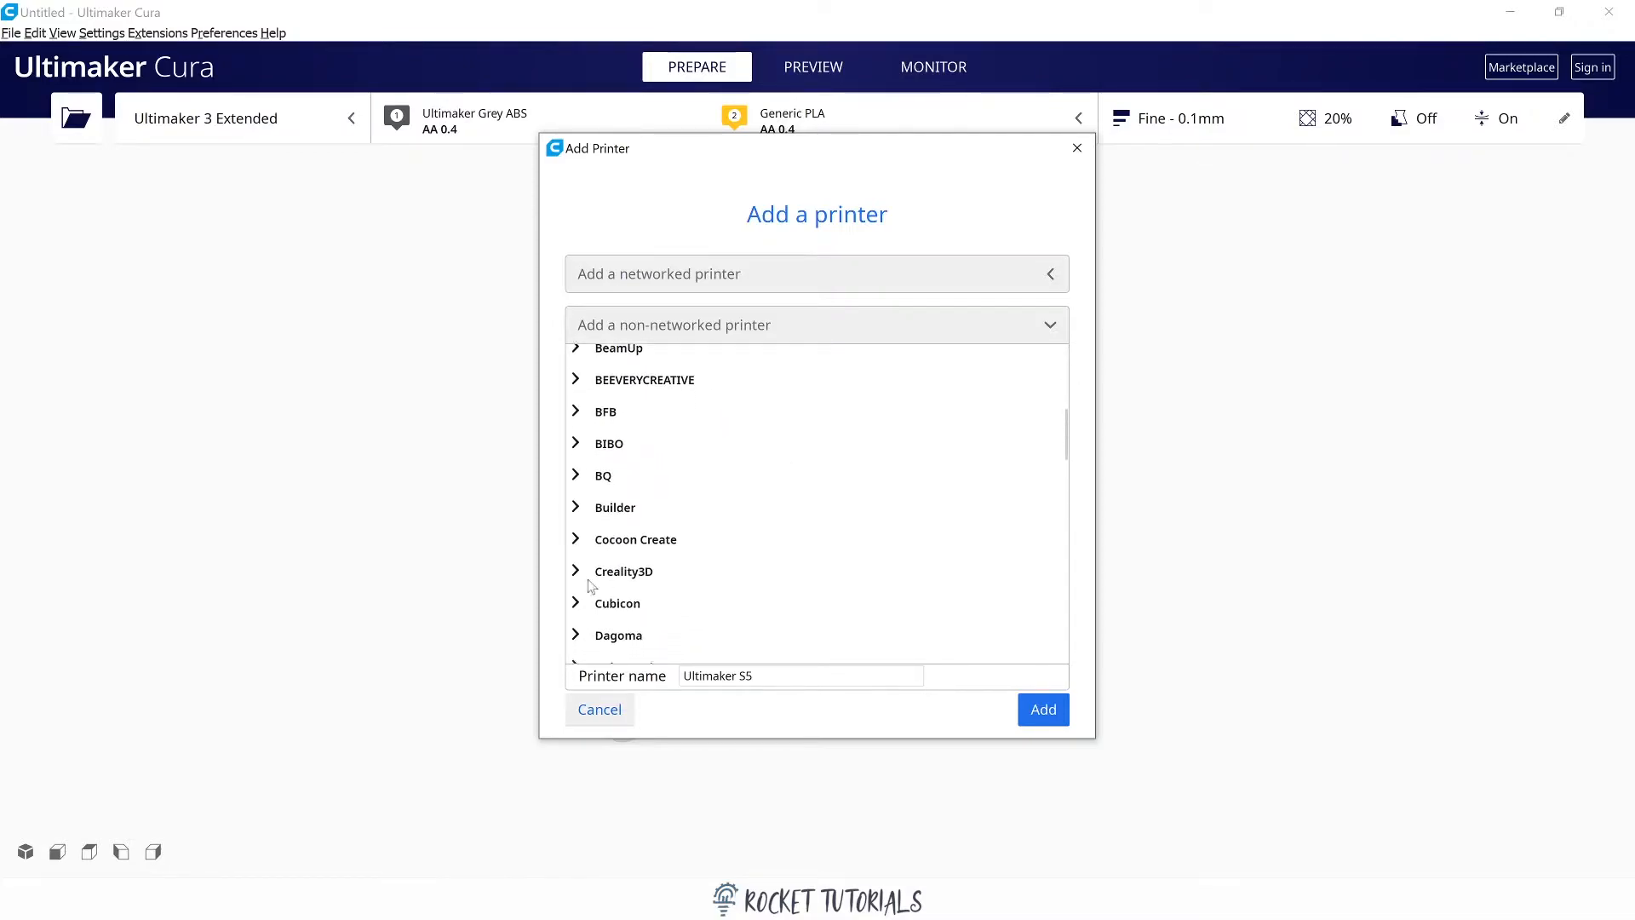
pyautogui.click(578, 571)
pyautogui.scroll(-2, 696, 573)
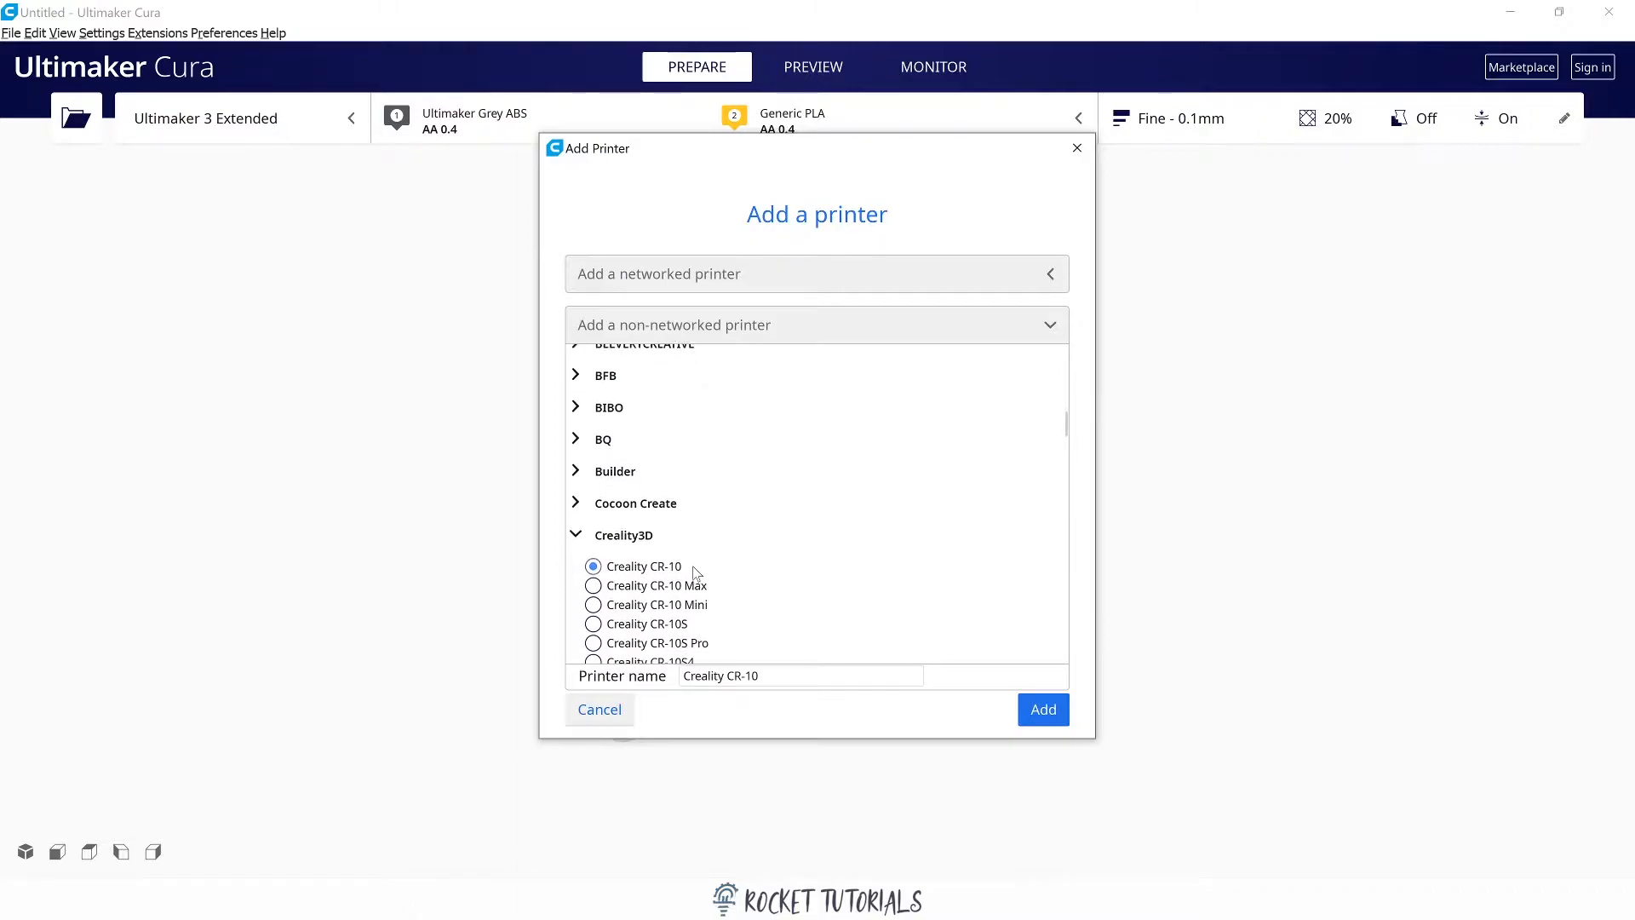
pyautogui.scroll(-4, 696, 573)
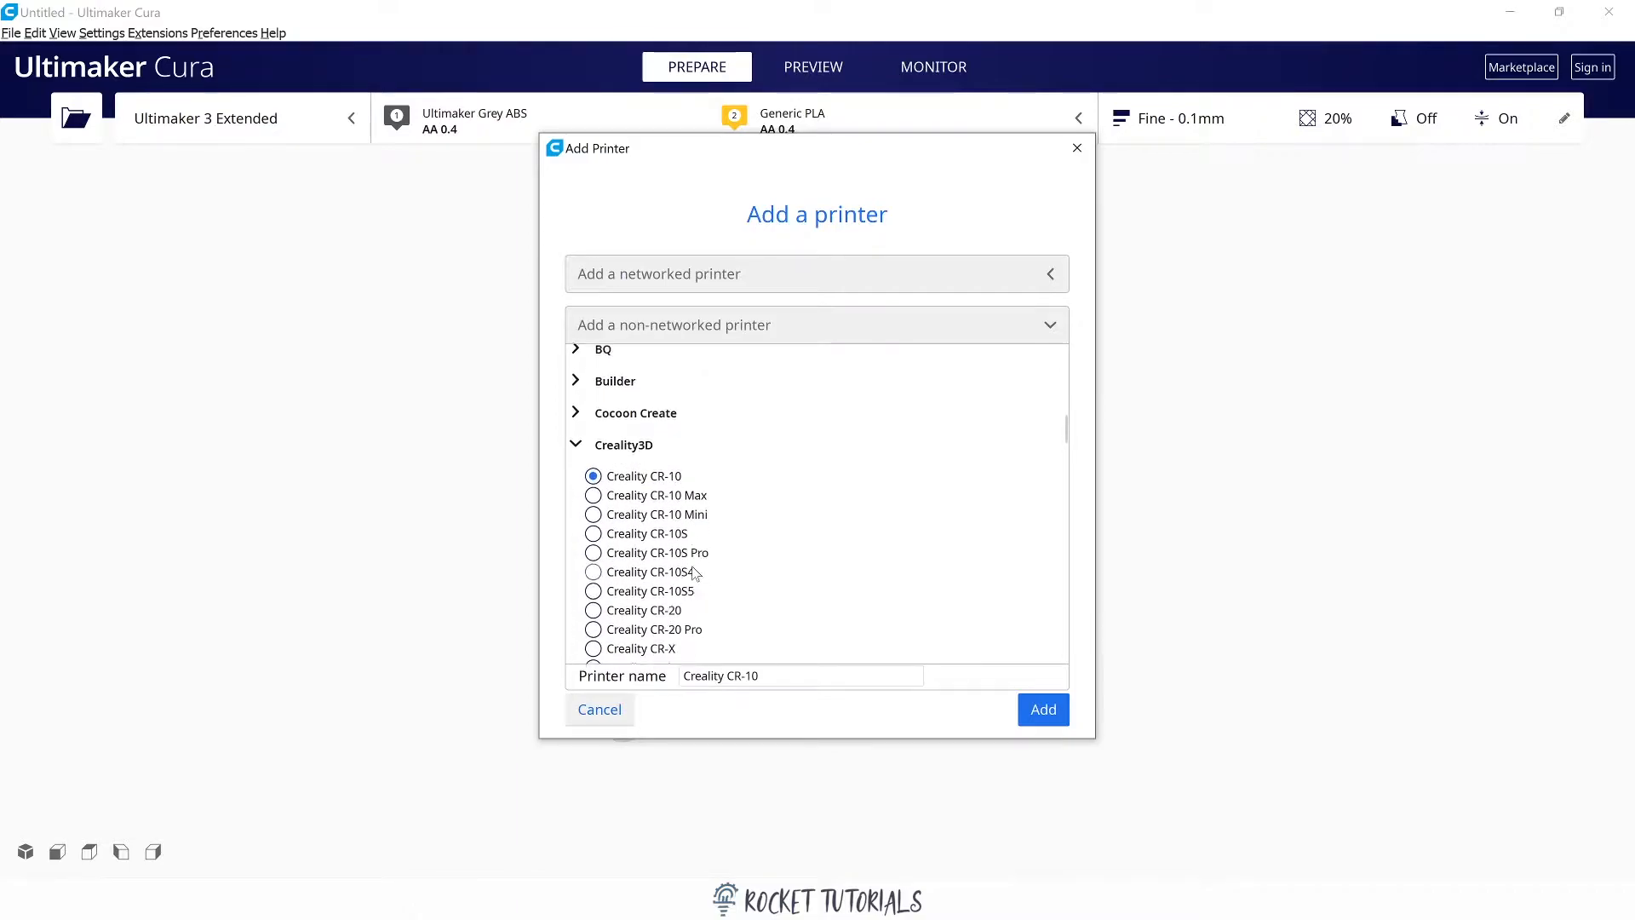
pyautogui.click(637, 715)
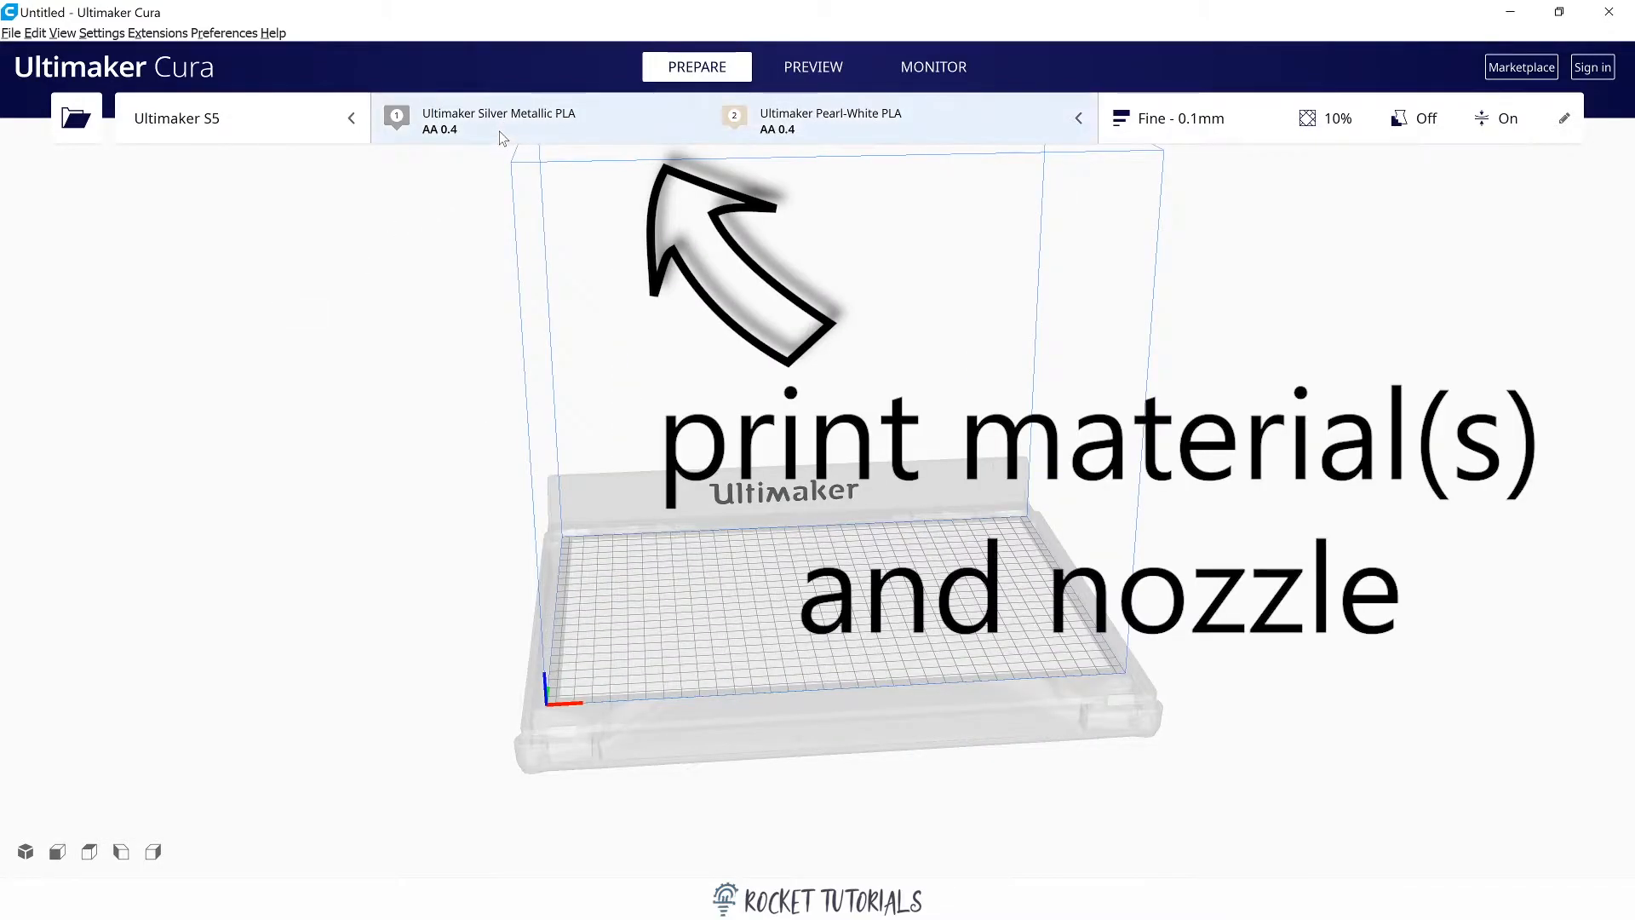
# Check extruder 1's material and print core options, reselect the AA 0.4 core, and dismiss the profile changes prompt.
pyautogui.click(1070, 129)
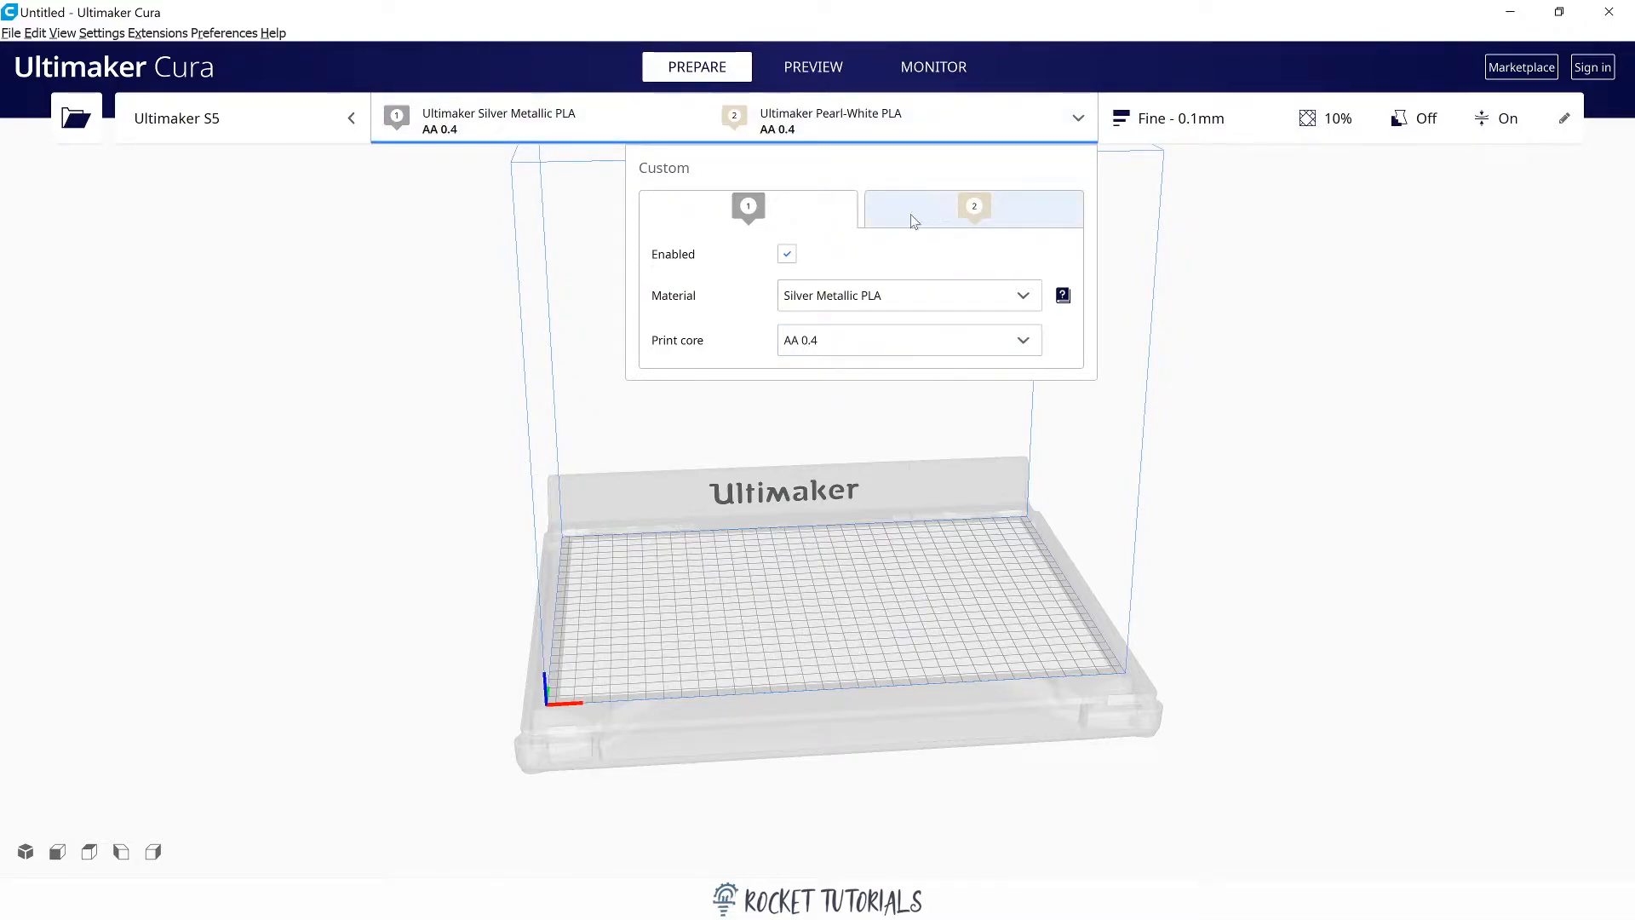
pyautogui.click(796, 217)
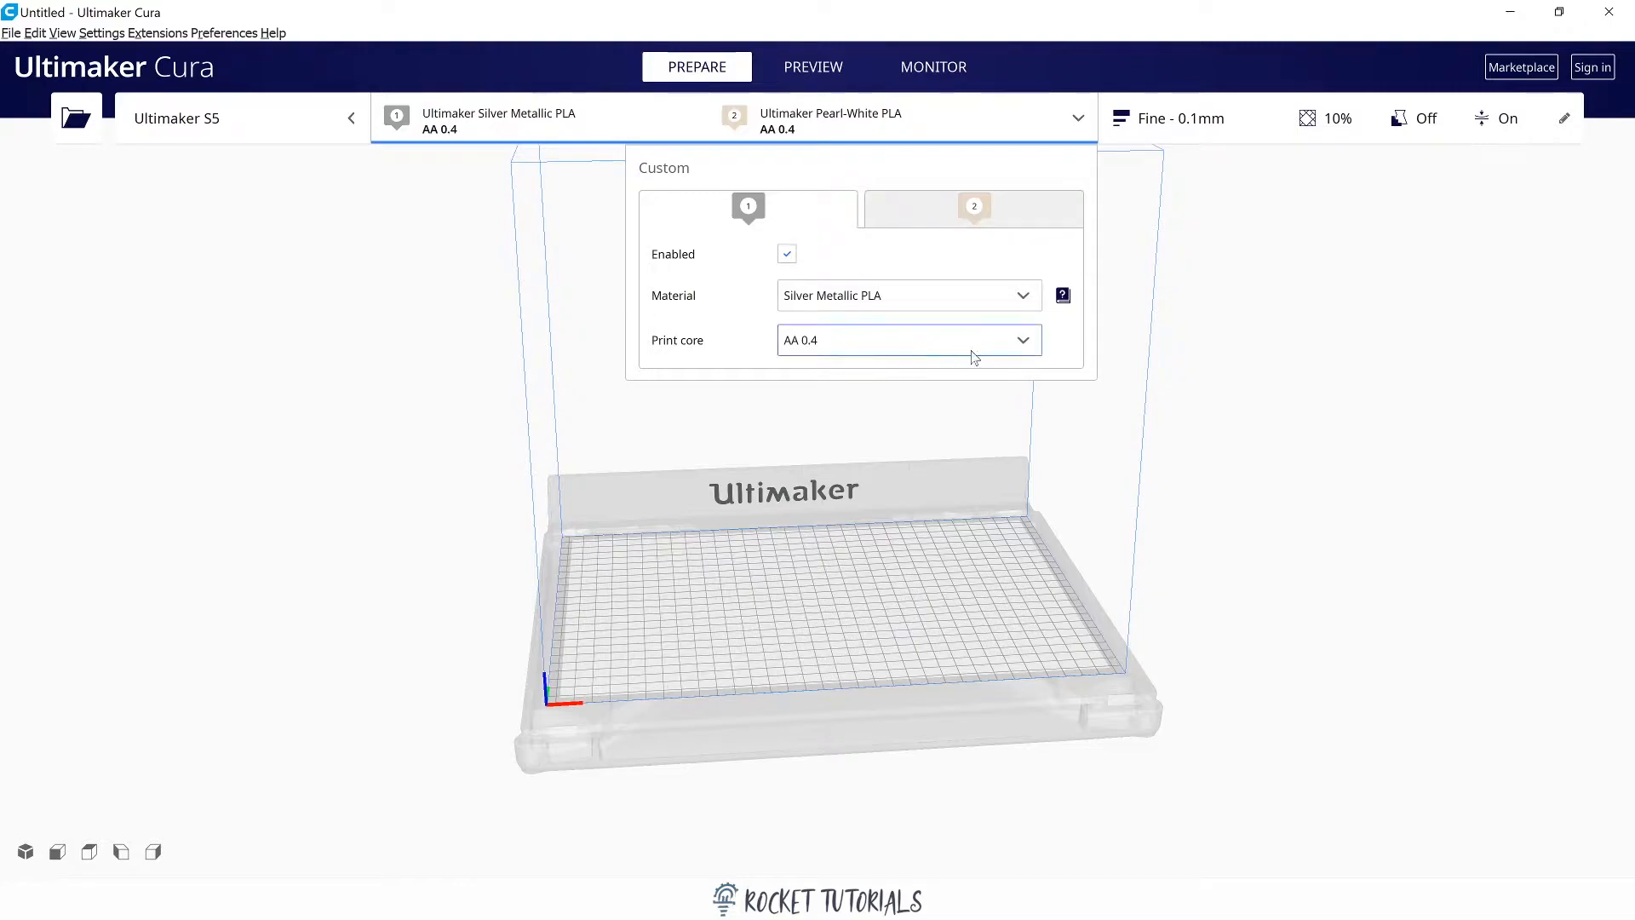
pyautogui.click(1021, 343)
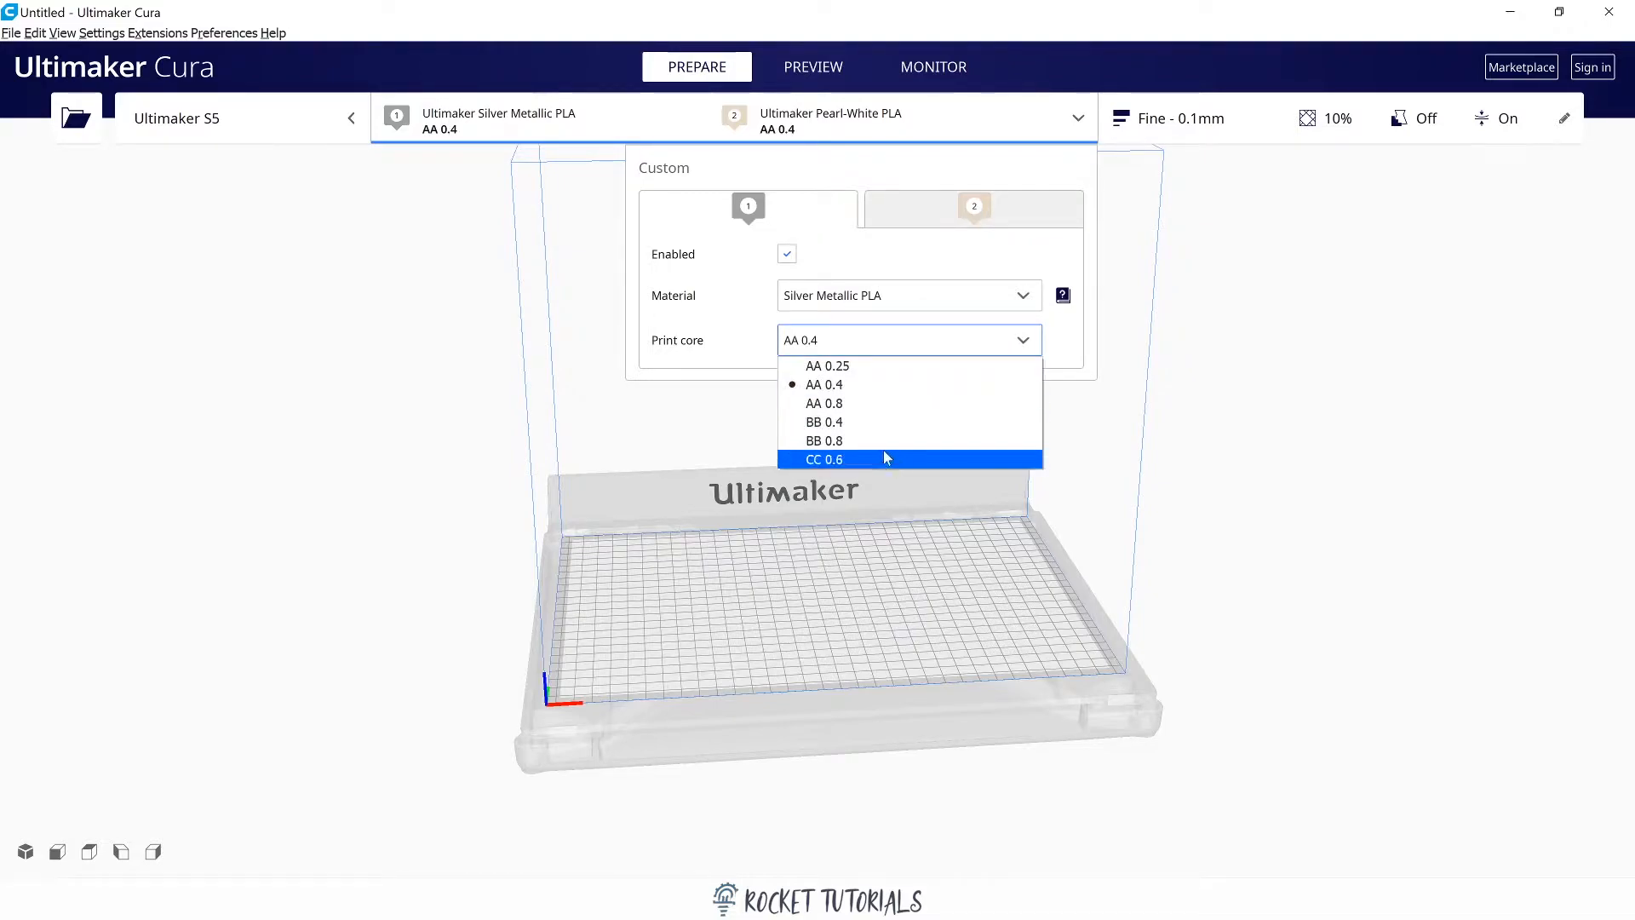
pyautogui.click(863, 387)
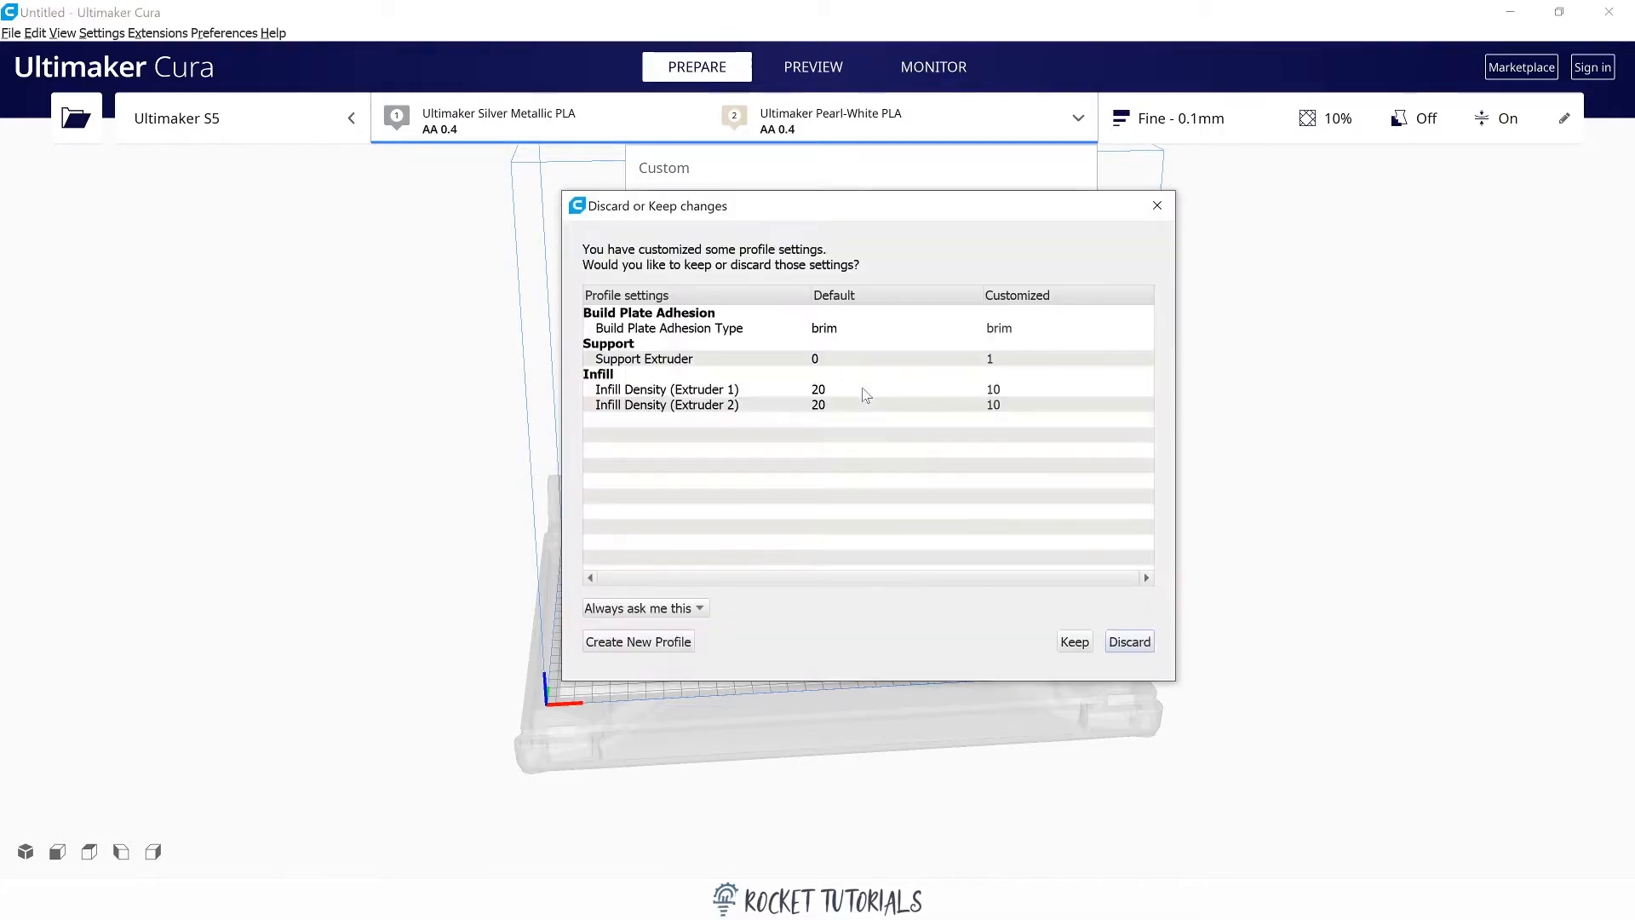
pyautogui.click(1156, 205)
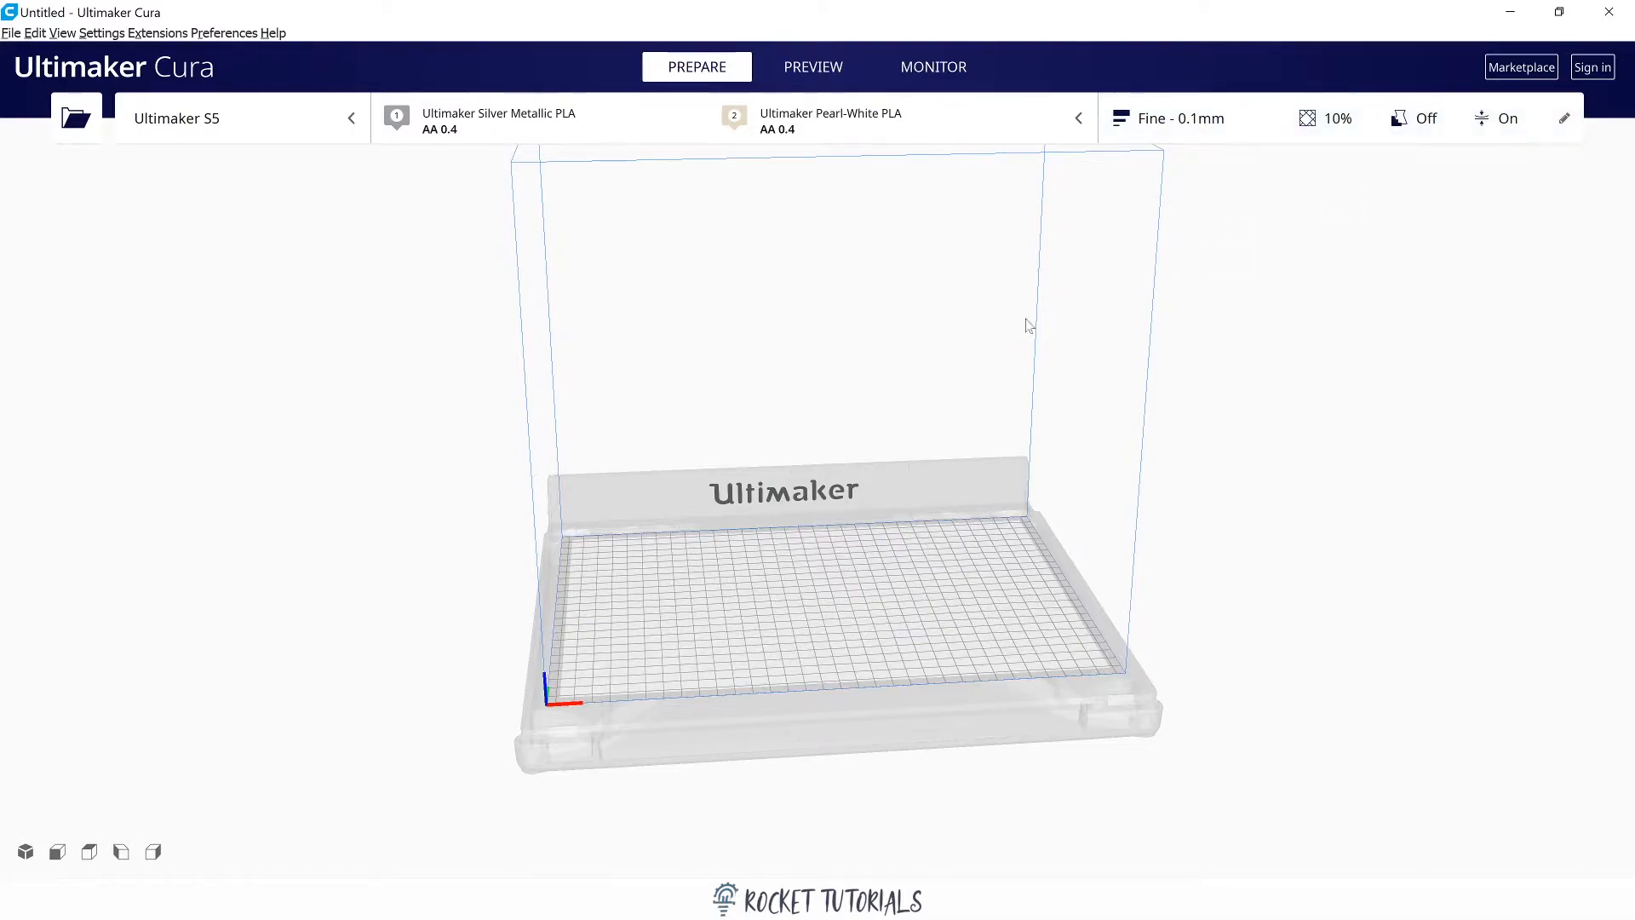
# Open the print settings in the recommended view and read the Visual, Engineering and Draft profile descriptions.
pyautogui.click(1249, 136)
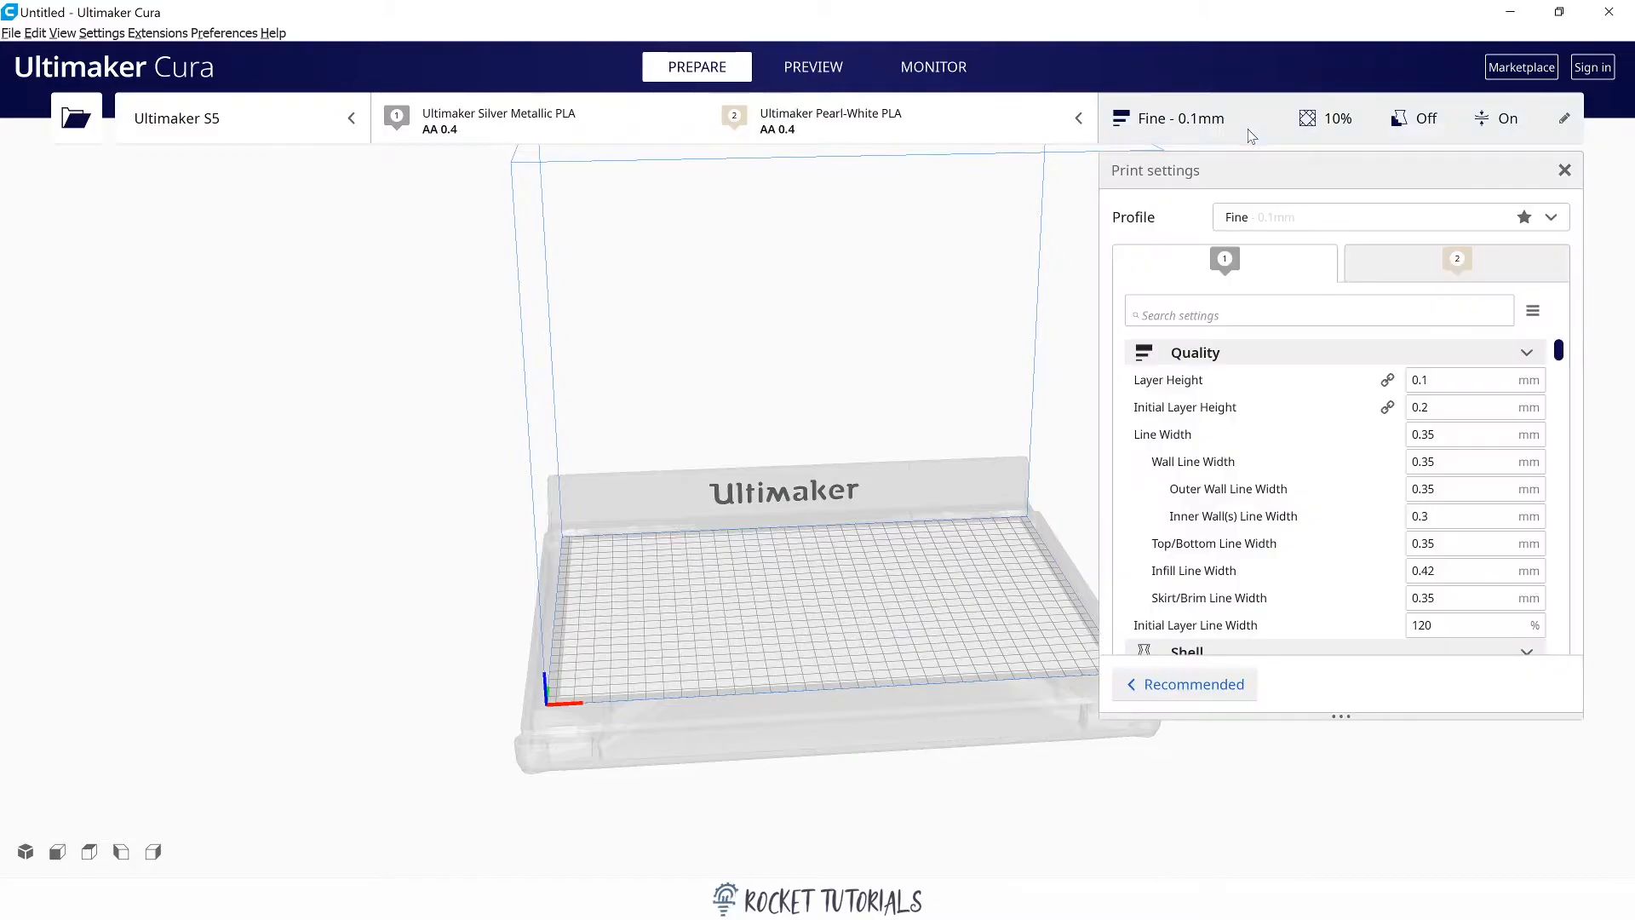
pyautogui.click(1195, 685)
pyautogui.click(1360, 131)
pyautogui.click(1412, 131)
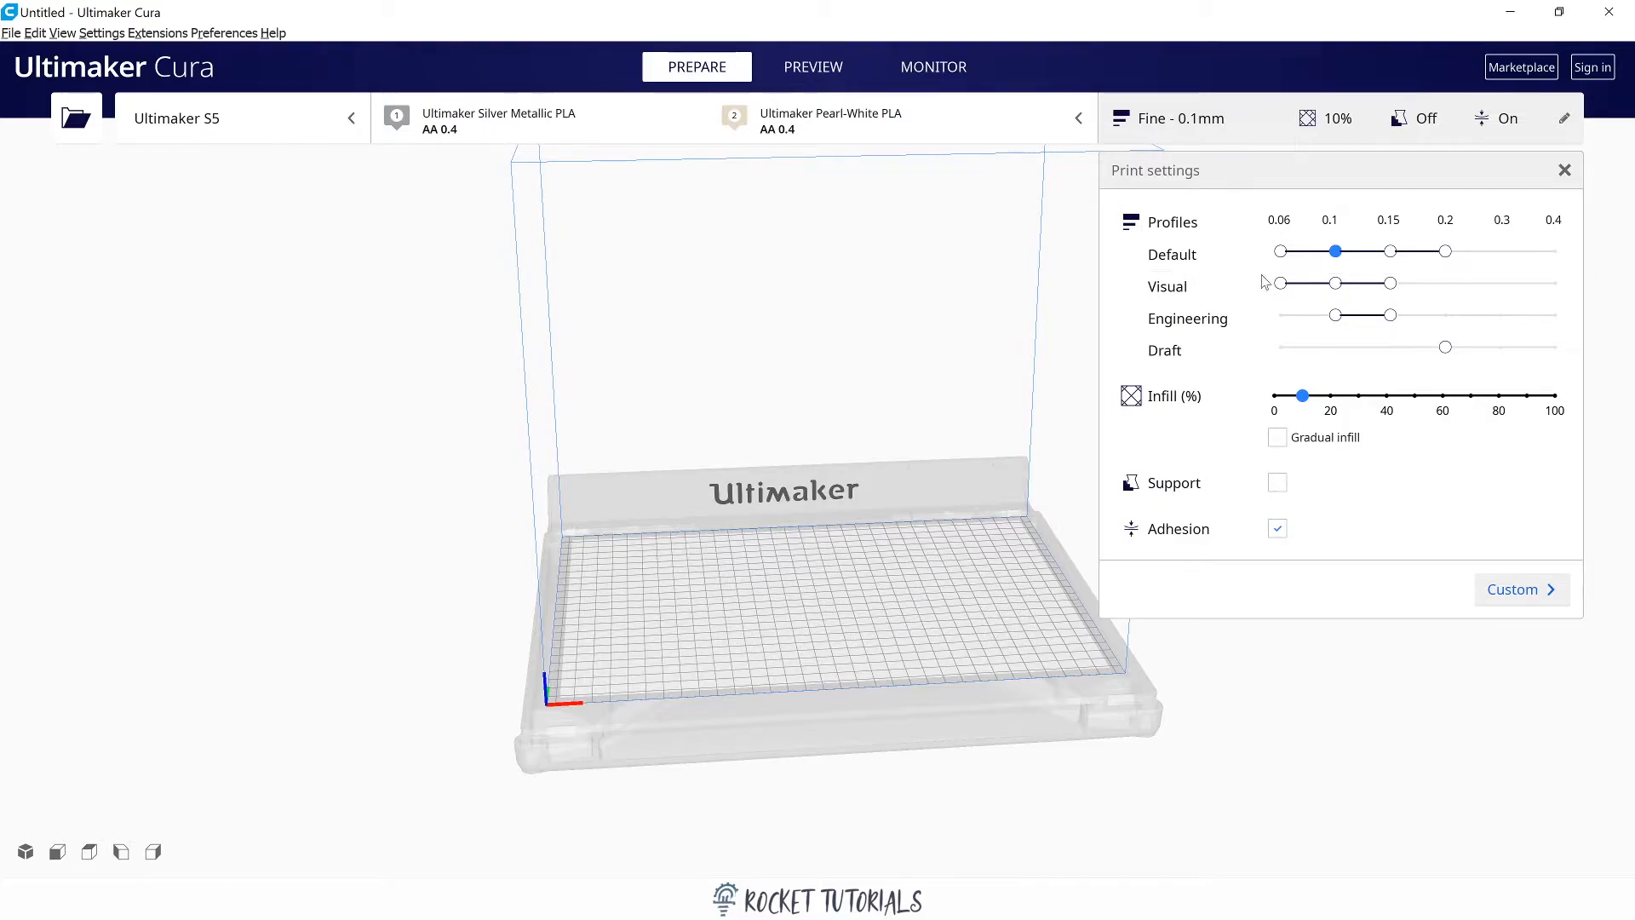
pyautogui.moveTo(1275, 287)
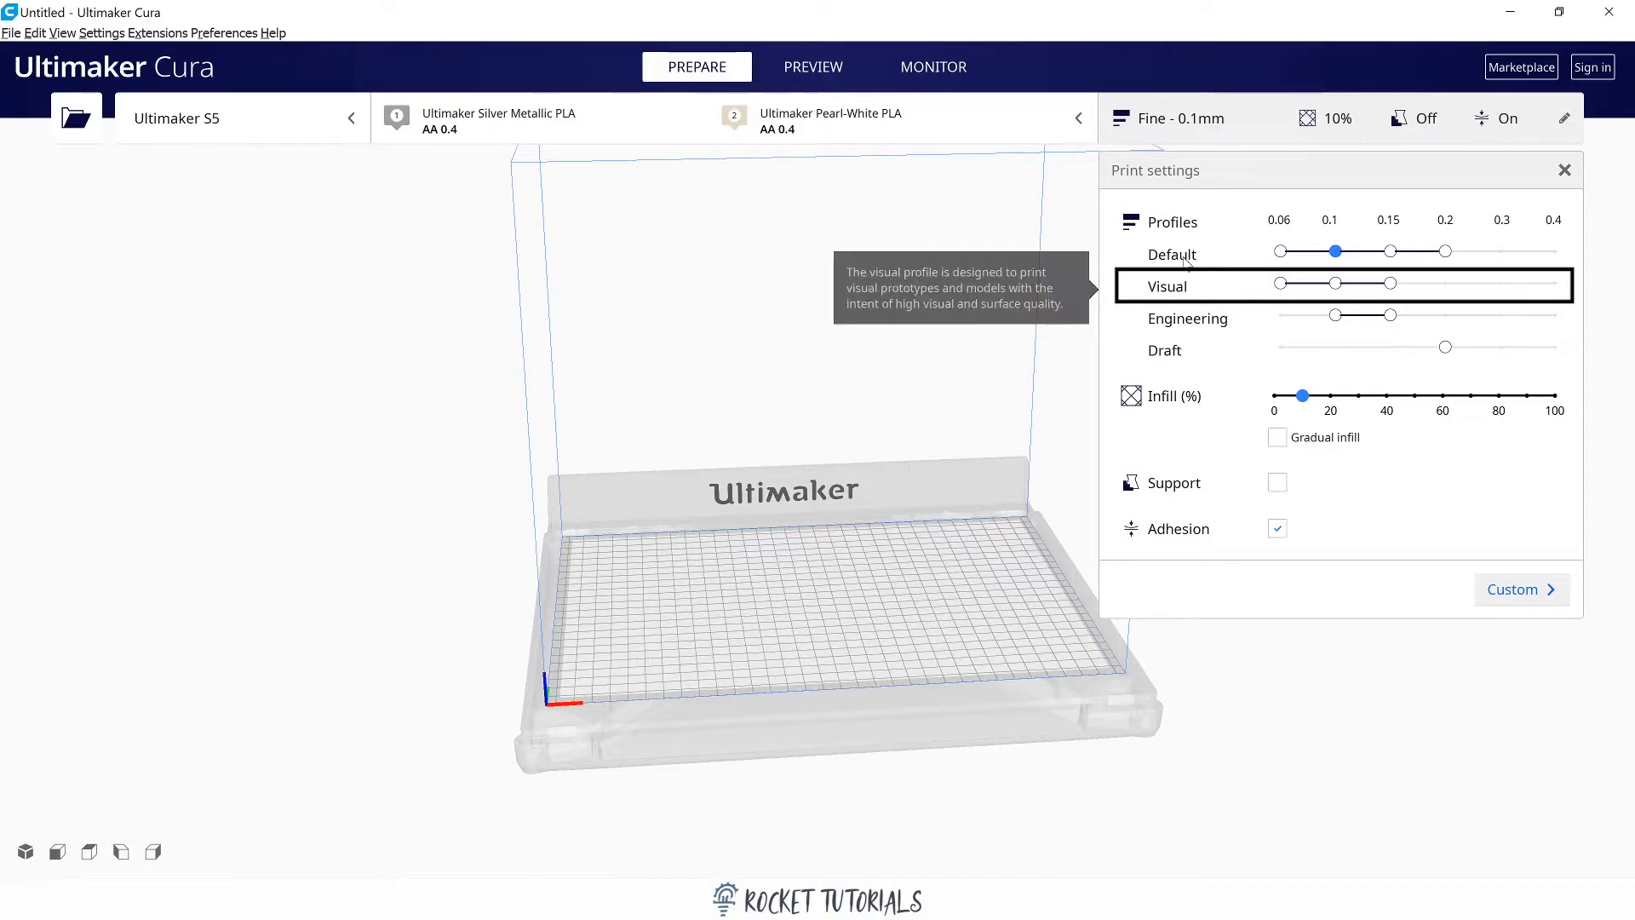
pyautogui.moveTo(1179, 292)
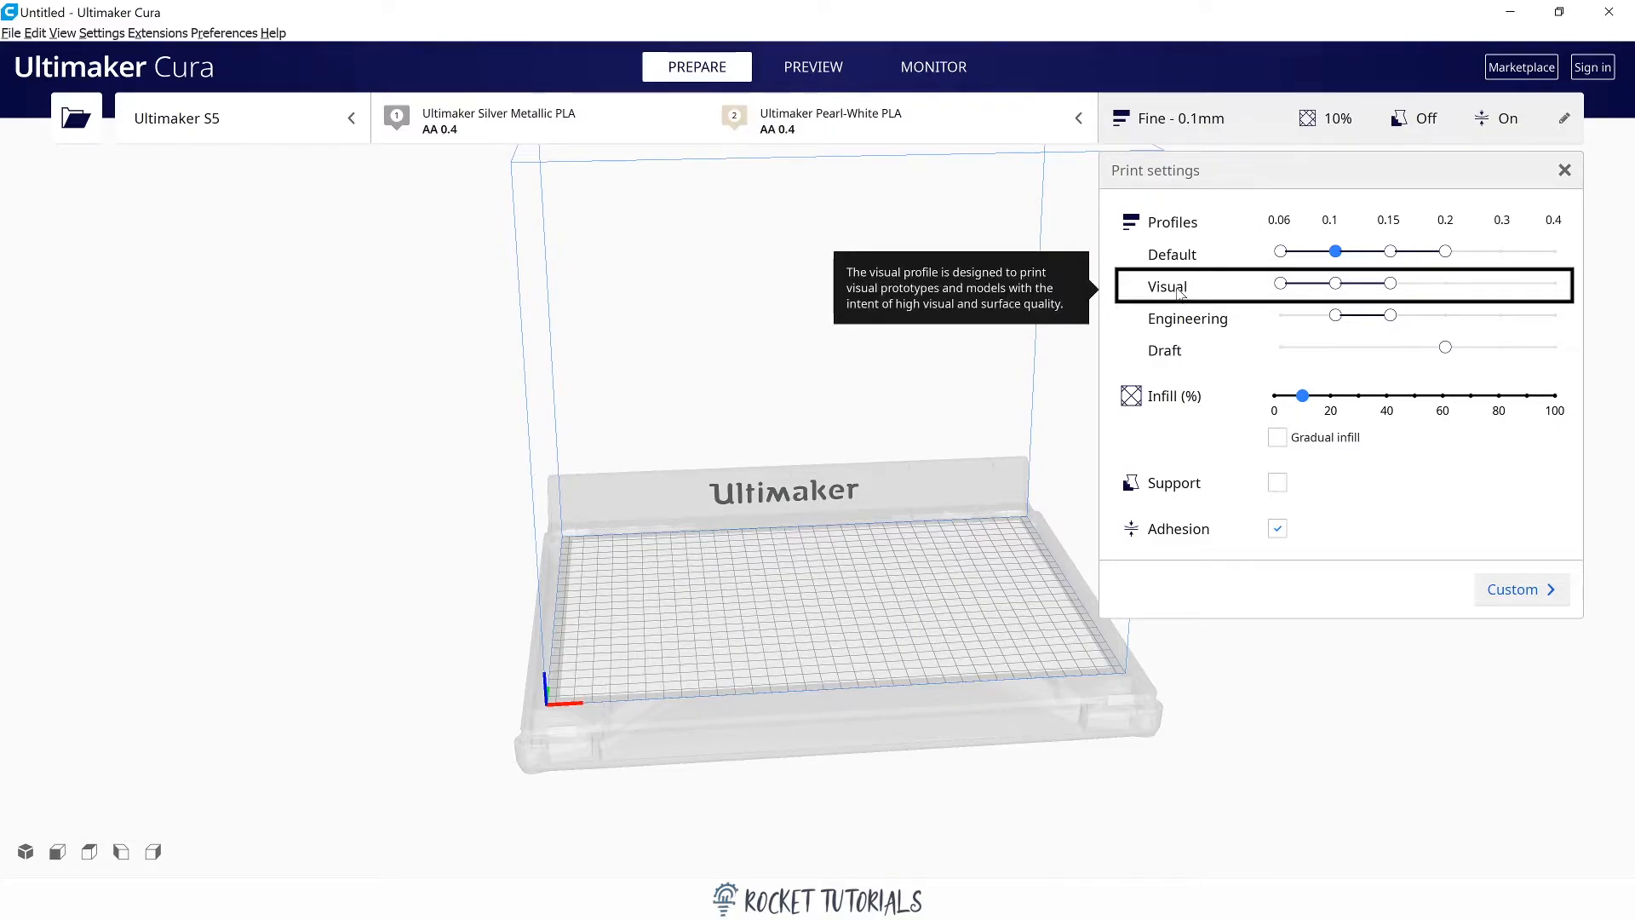
pyautogui.moveTo(1222, 322)
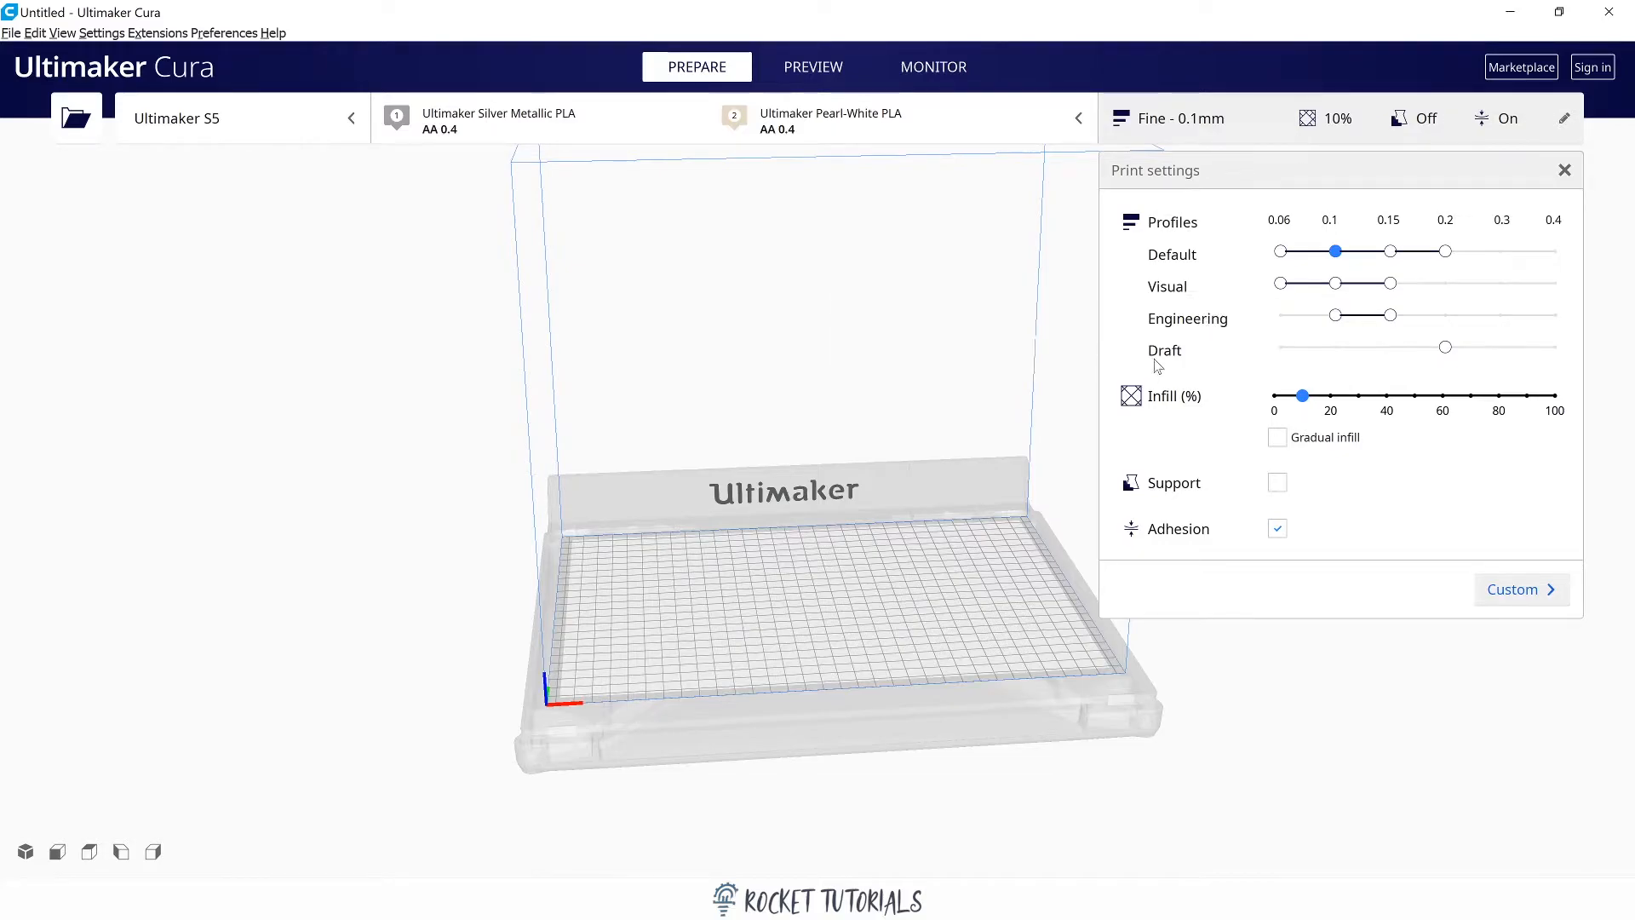
pyautogui.moveTo(1171, 356)
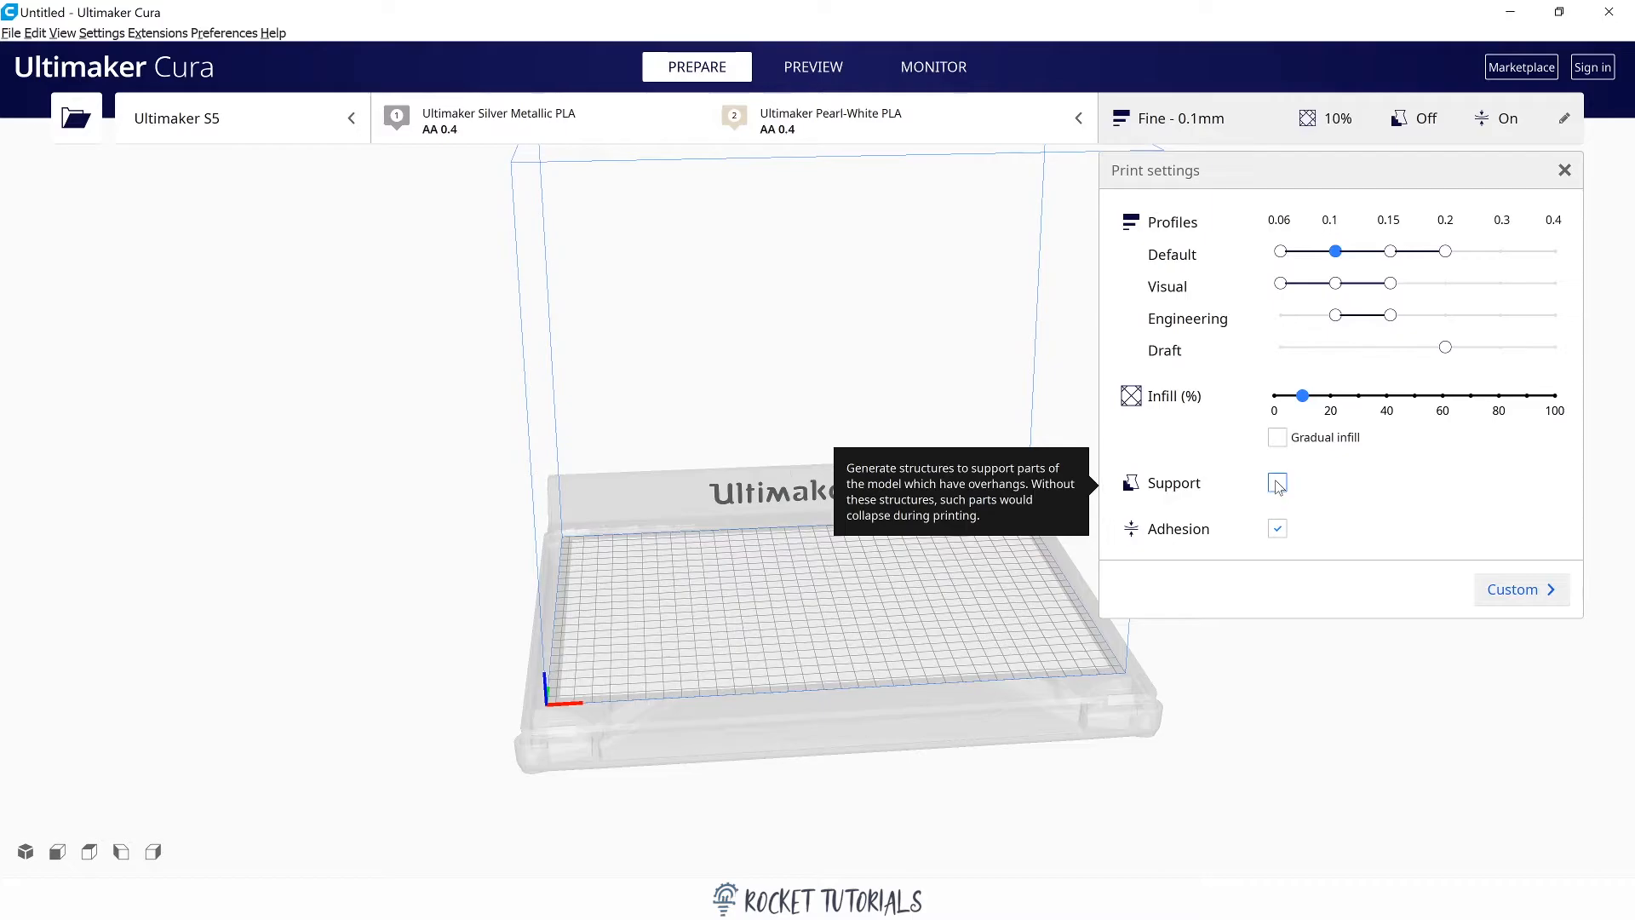
# Make sure build plate adhesion is enabled and close the print settings.
pyautogui.click(1277, 529)
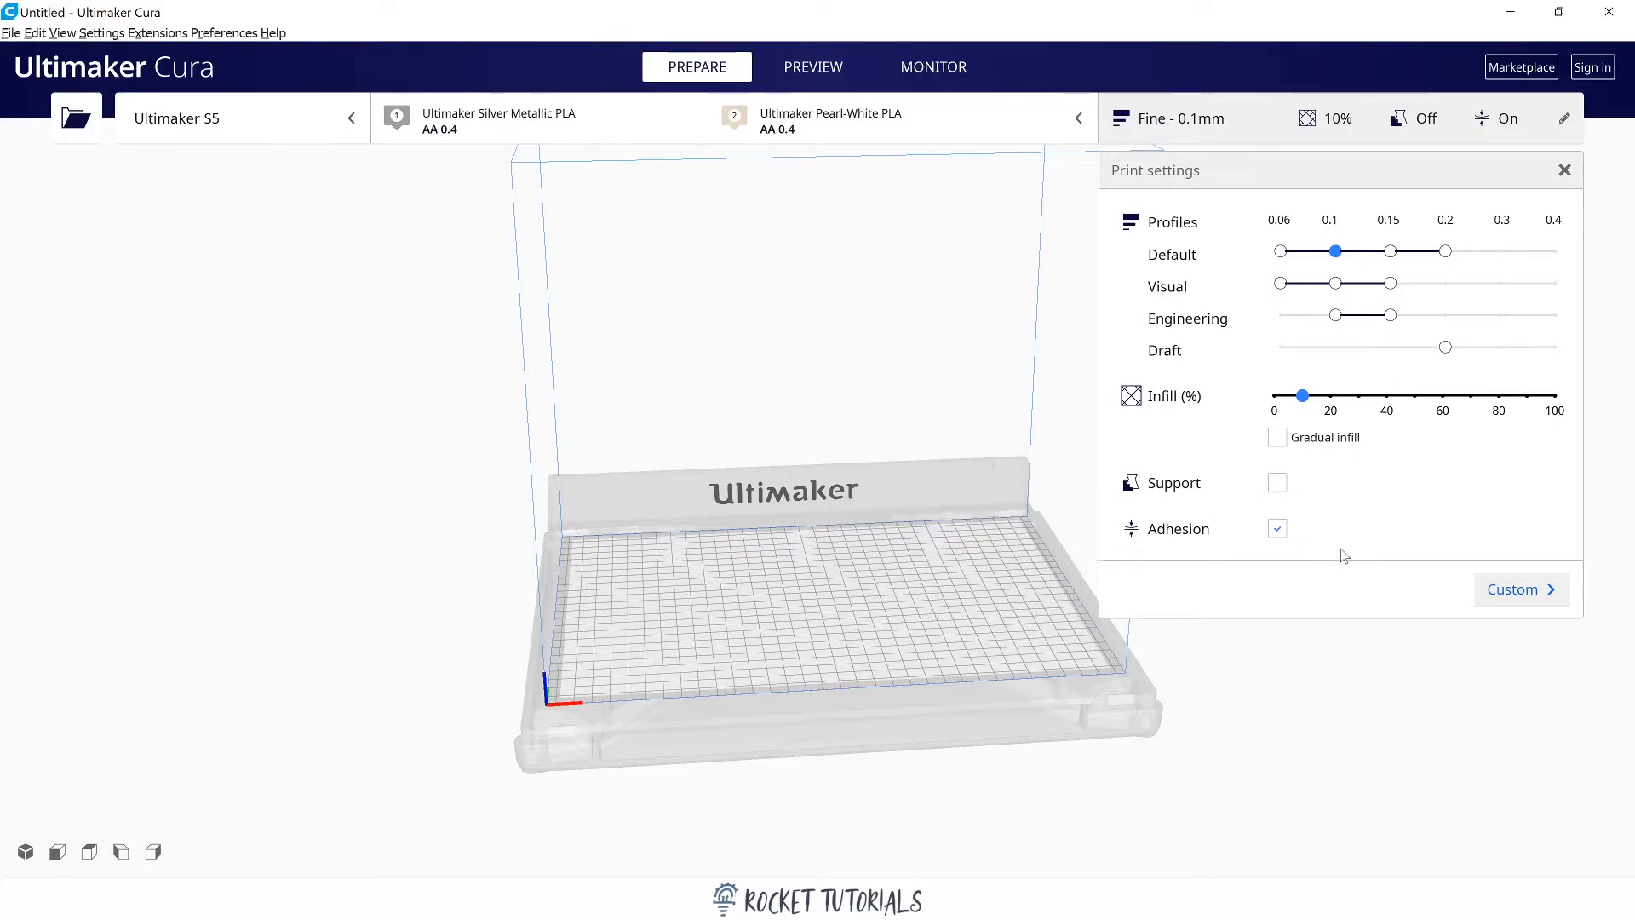
pyautogui.click(1566, 173)
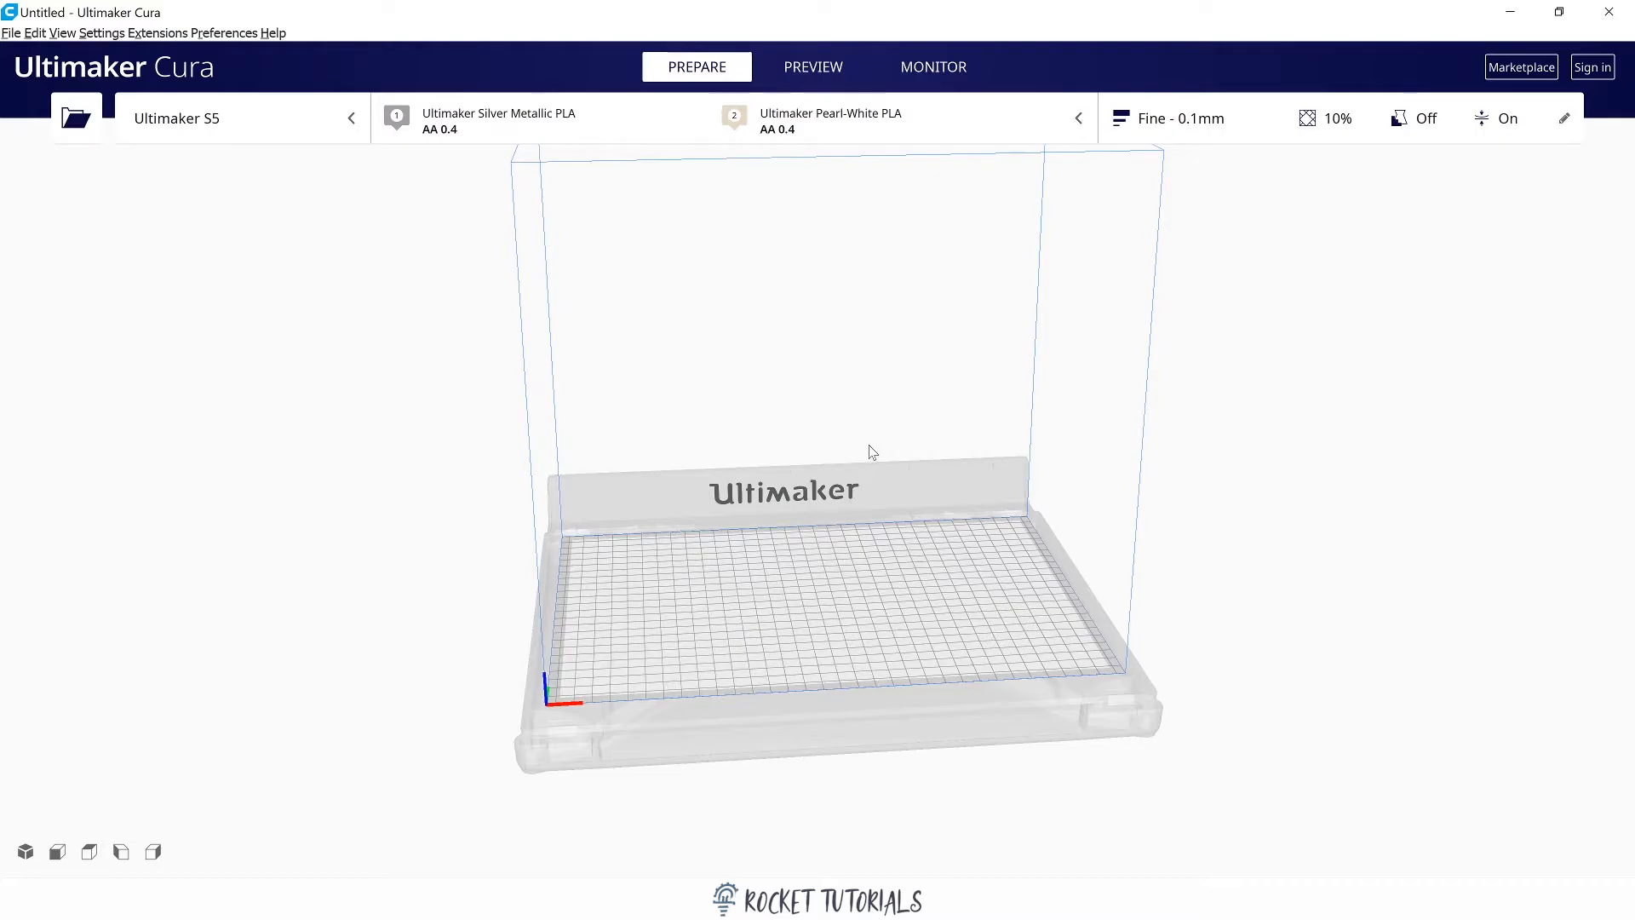
pyautogui.moveTo(847, 442); pyautogui.dragTo(971, 497, button='right')
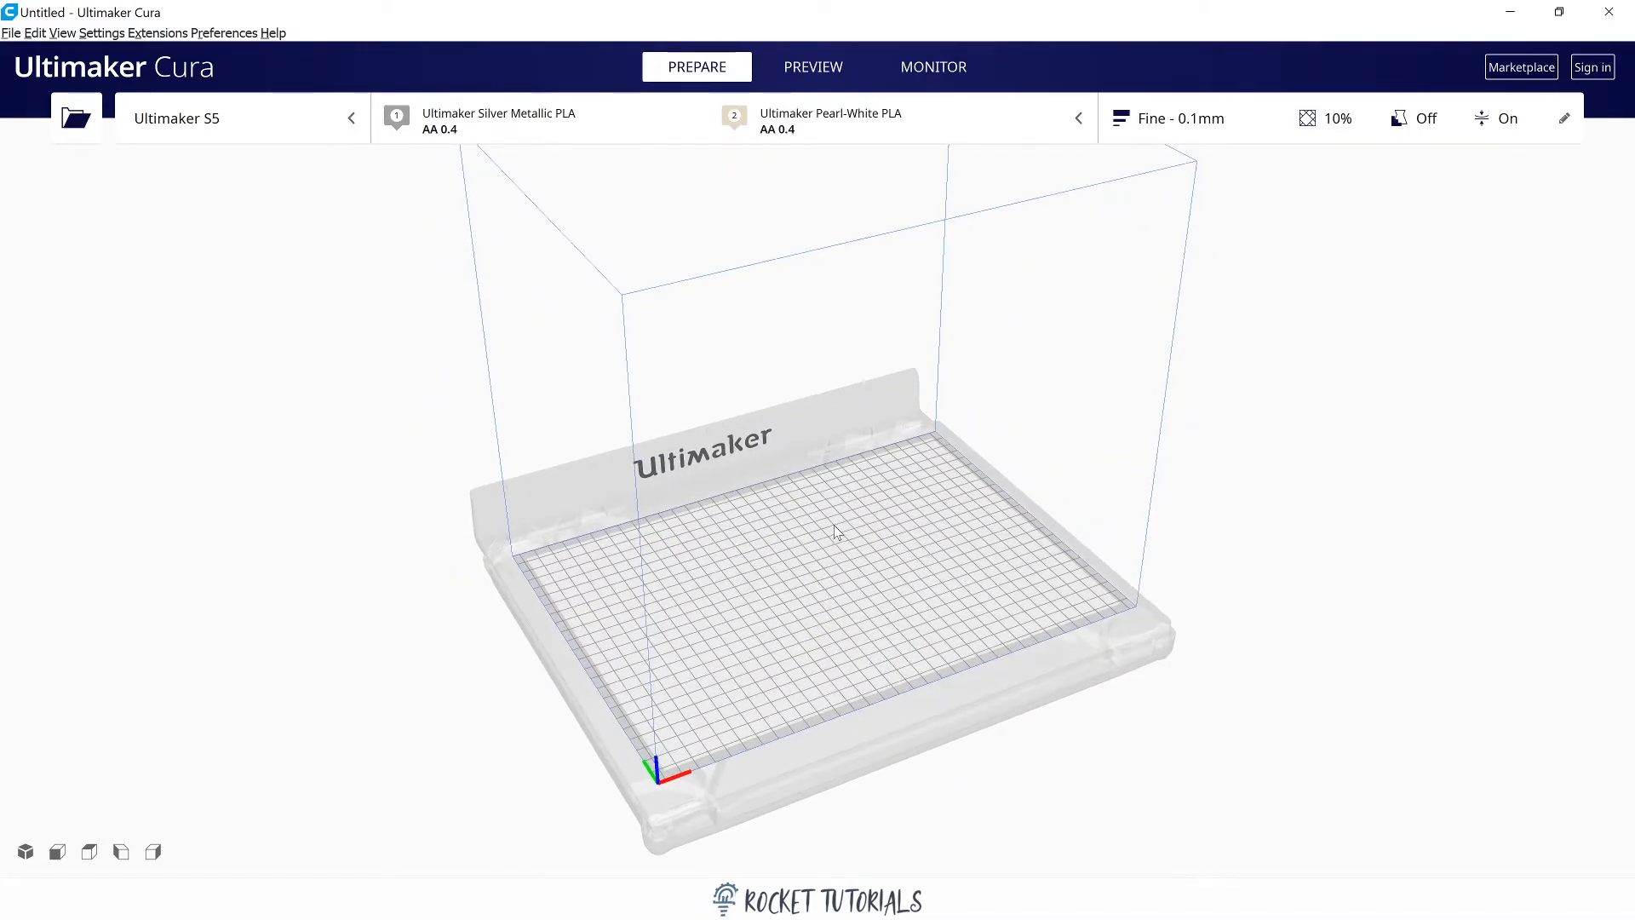
pyautogui.moveTo(865, 544); pyautogui.dragTo(783, 481, button='middle')
pyautogui.scroll(5, 784, 626)
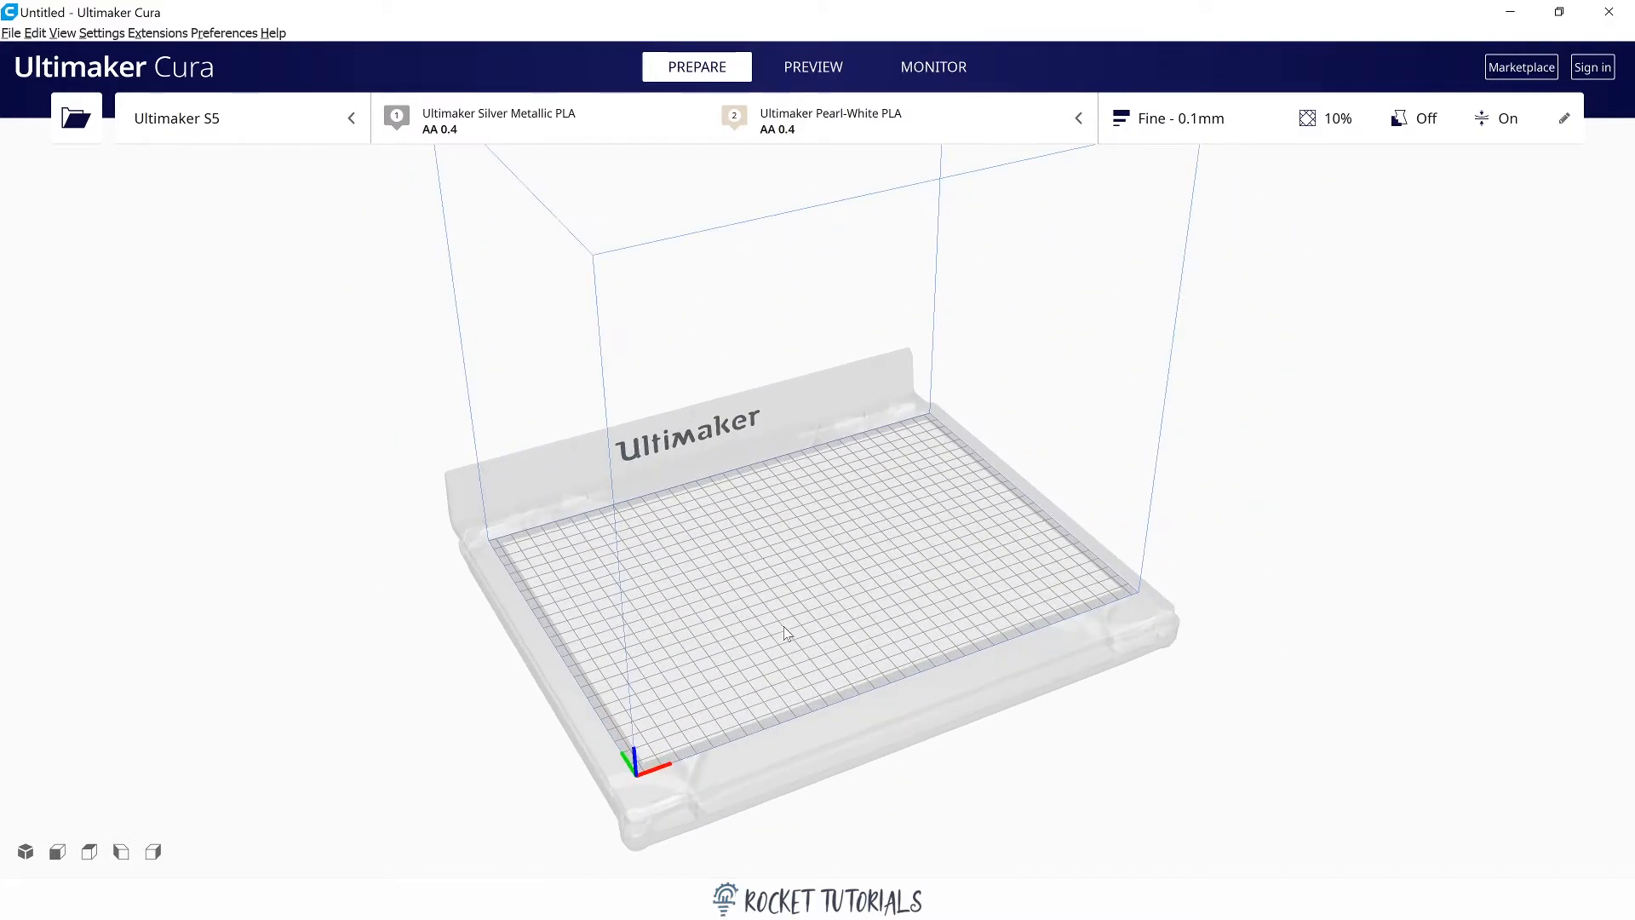
pyautogui.scroll(-4, 785, 632)
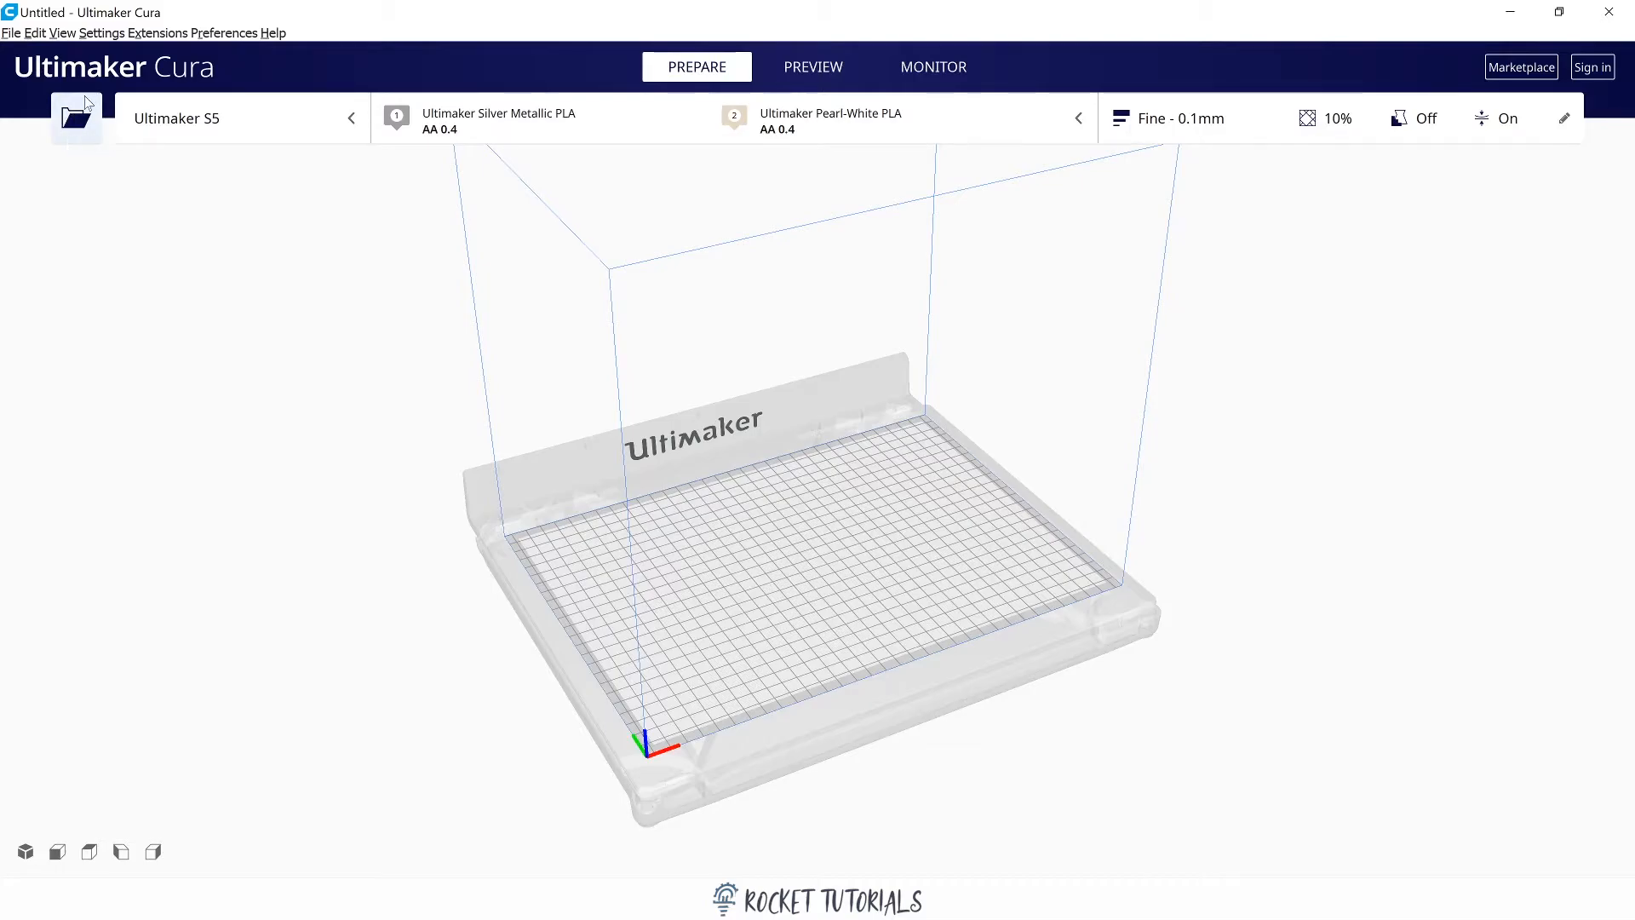
pyautogui.click(13, 34)
pyautogui.moveTo(85, 91)
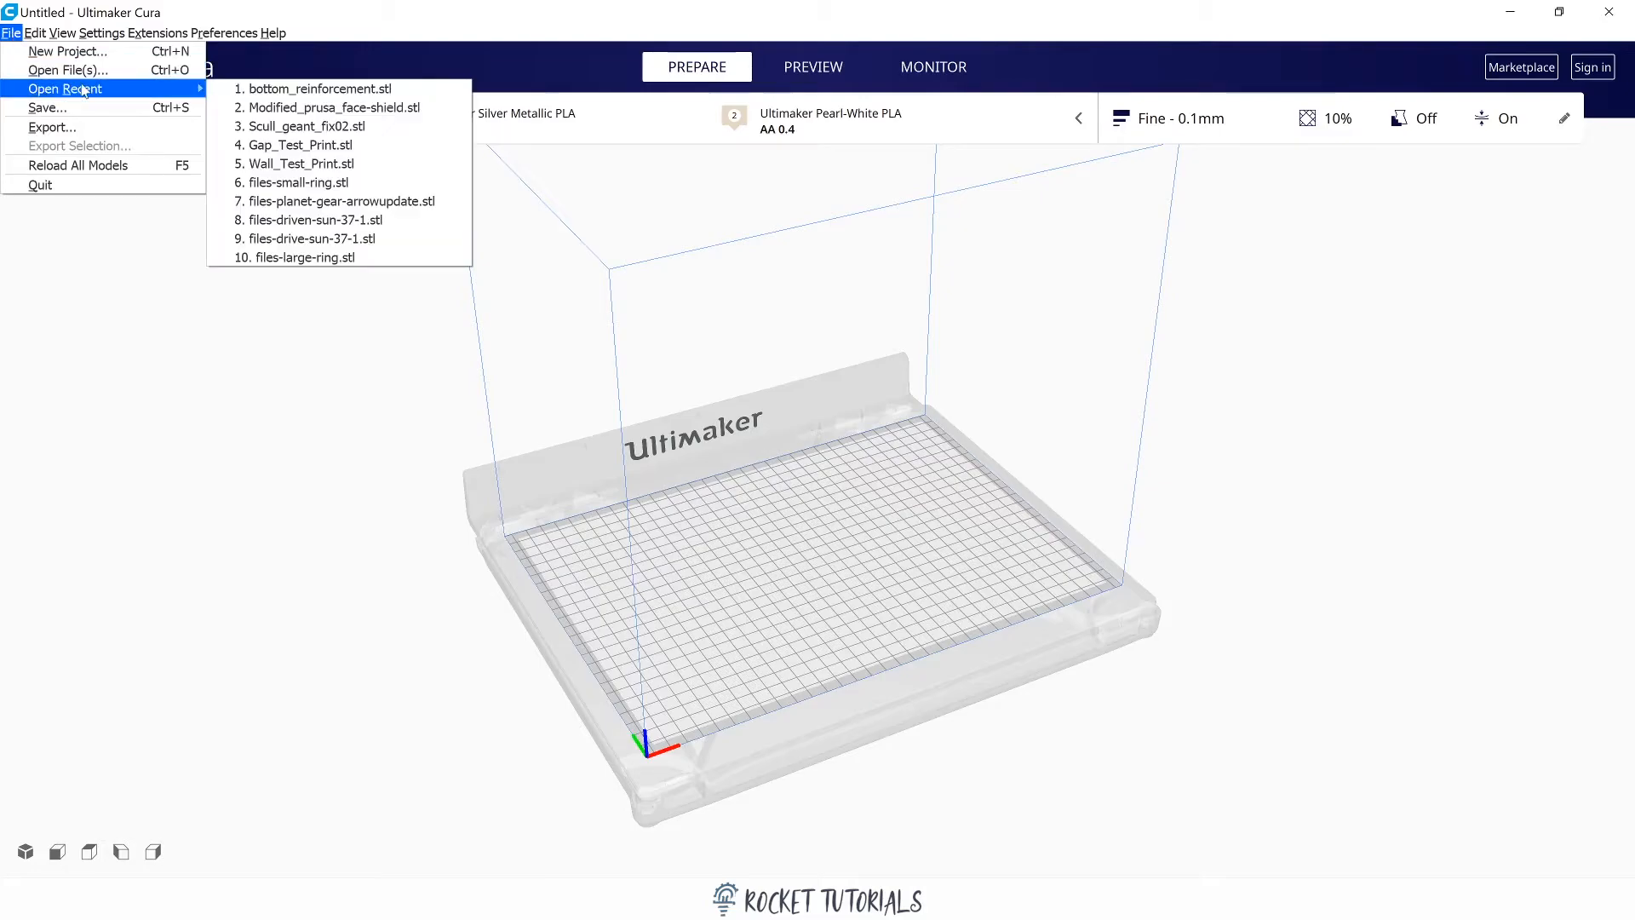
pyautogui.click(295, 442)
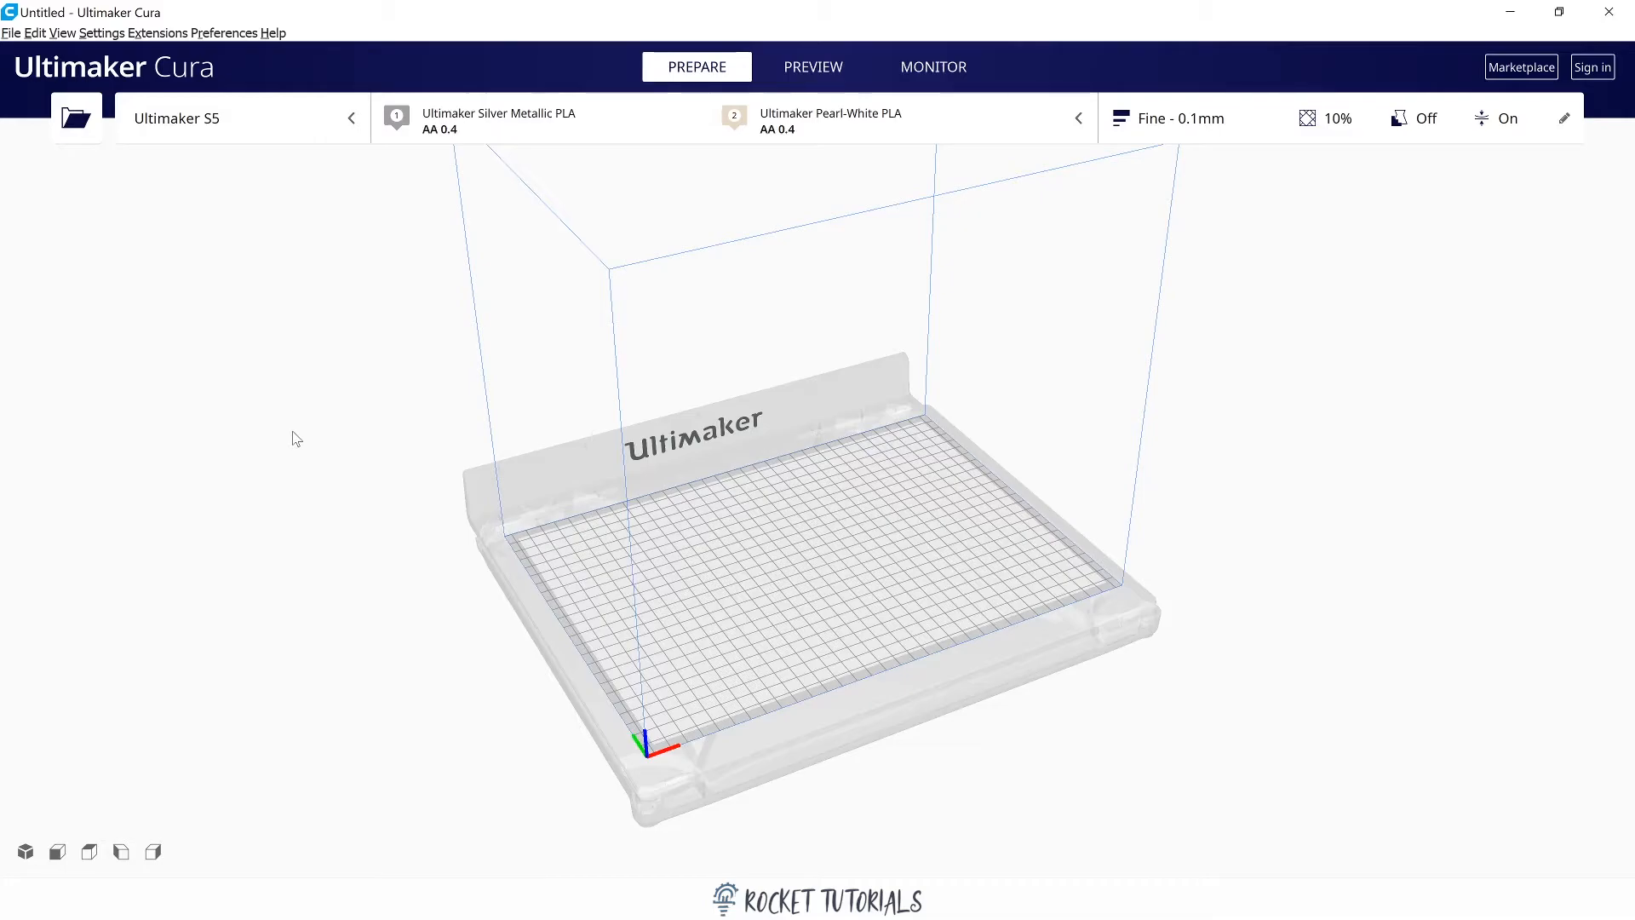
# Switch to File Explorer and load the bottom_reinforcement and Modified_prusa_face-shield STL files onto the Cura build plate.
pyautogui.hotkey('alt', 'Tab')
pyautogui.moveTo(622, 522); pyautogui.dragTo(1288, 581)
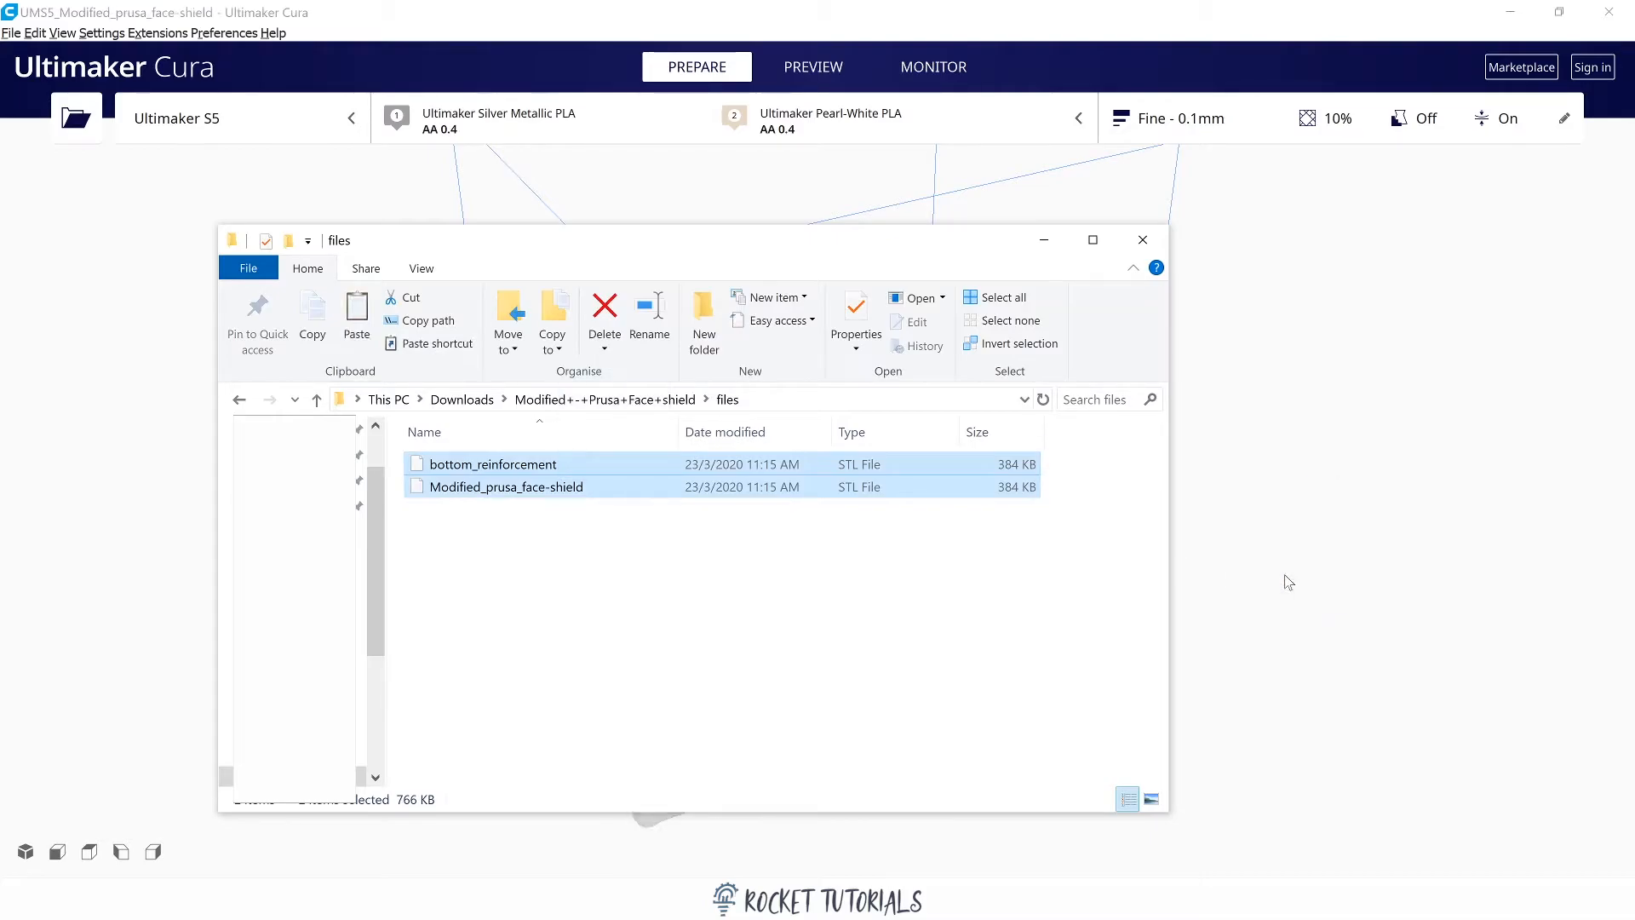
pyautogui.click(1424, 555)
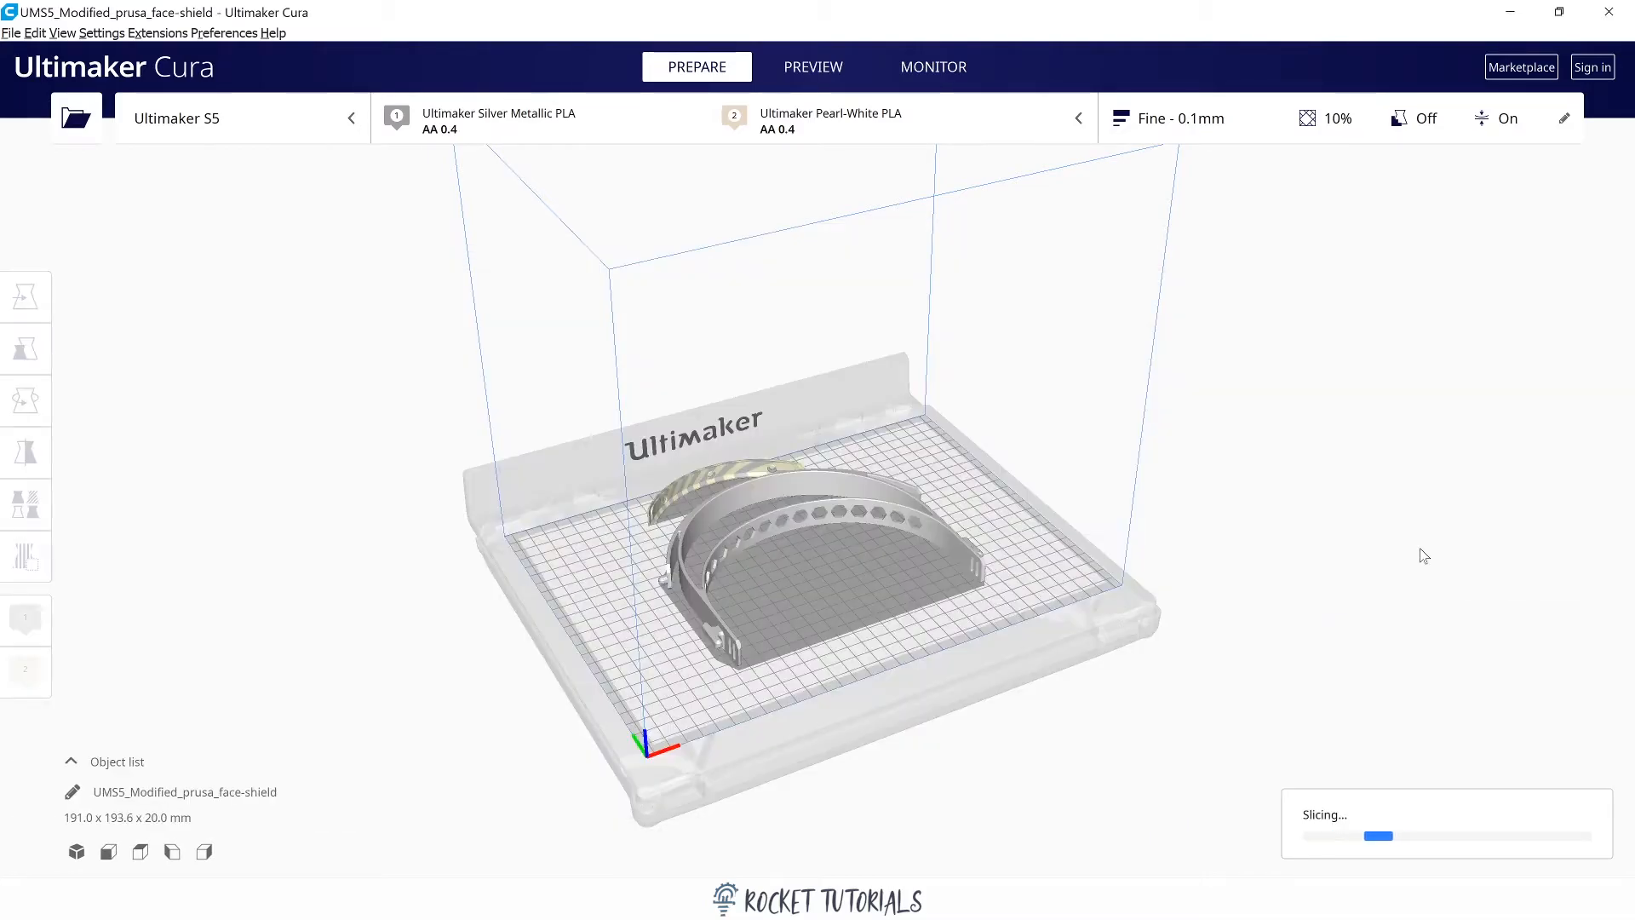
# Move the bottom reinforcement model inside the face shield band, to about X 4.8 mm and Y 13.9 mm.
pyautogui.moveTo(1420, 554); pyautogui.dragTo(979, 564, button='right')
pyautogui.scroll(5, 979, 563)
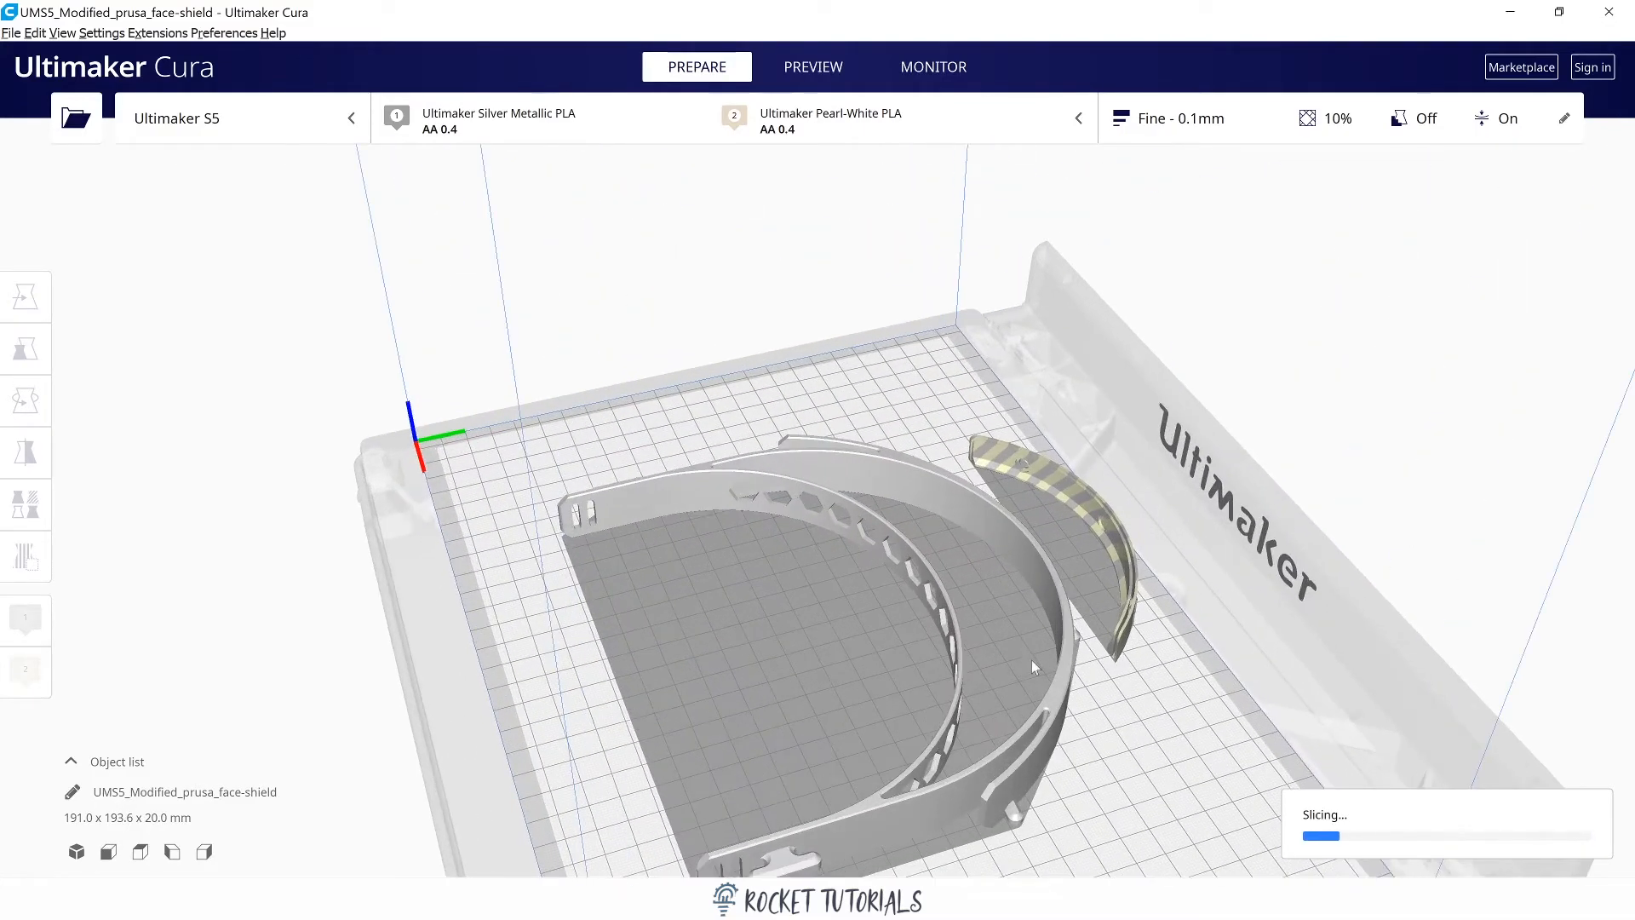
pyautogui.scroll(8, 1018, 626)
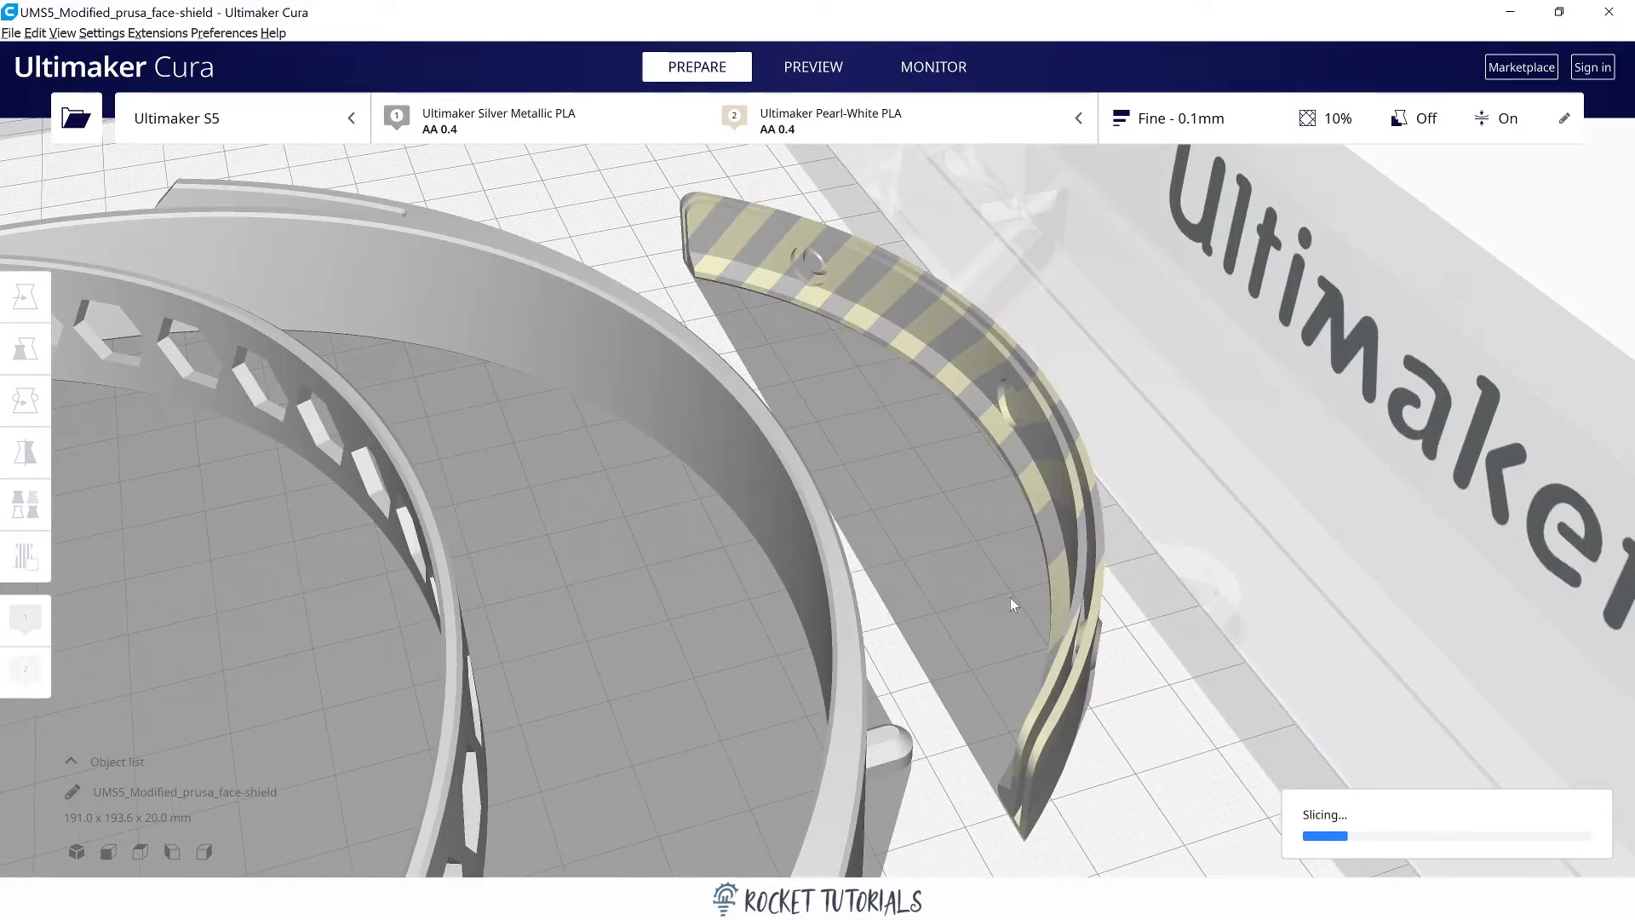
pyautogui.scroll(-10, 1009, 596)
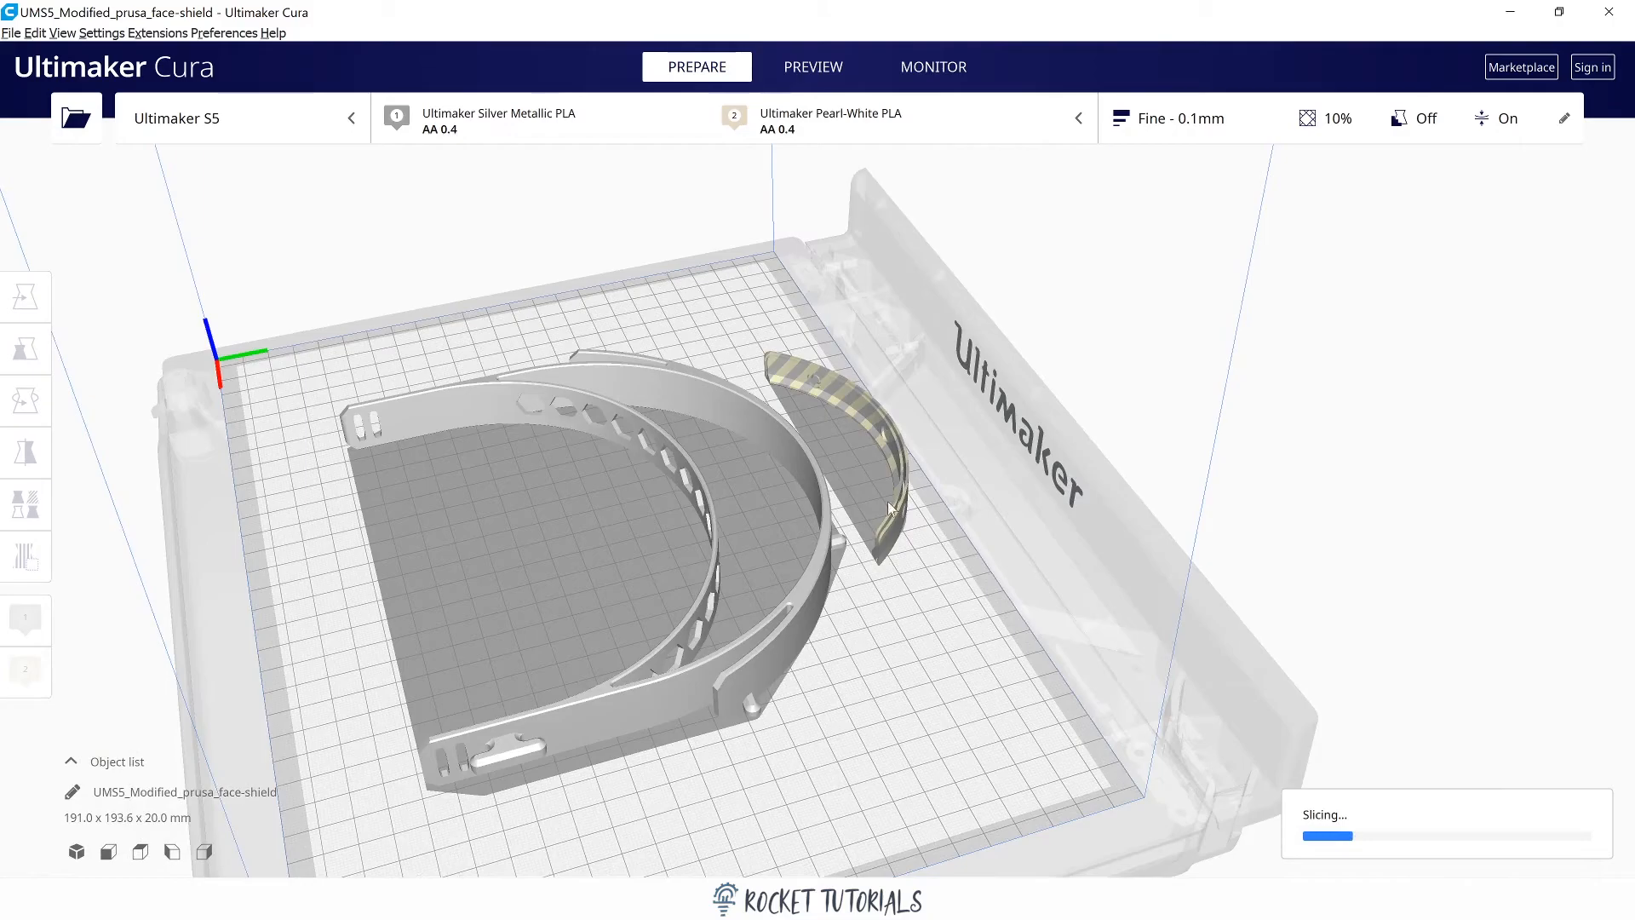
pyautogui.moveTo(812, 591); pyautogui.dragTo(767, 523, button='right')
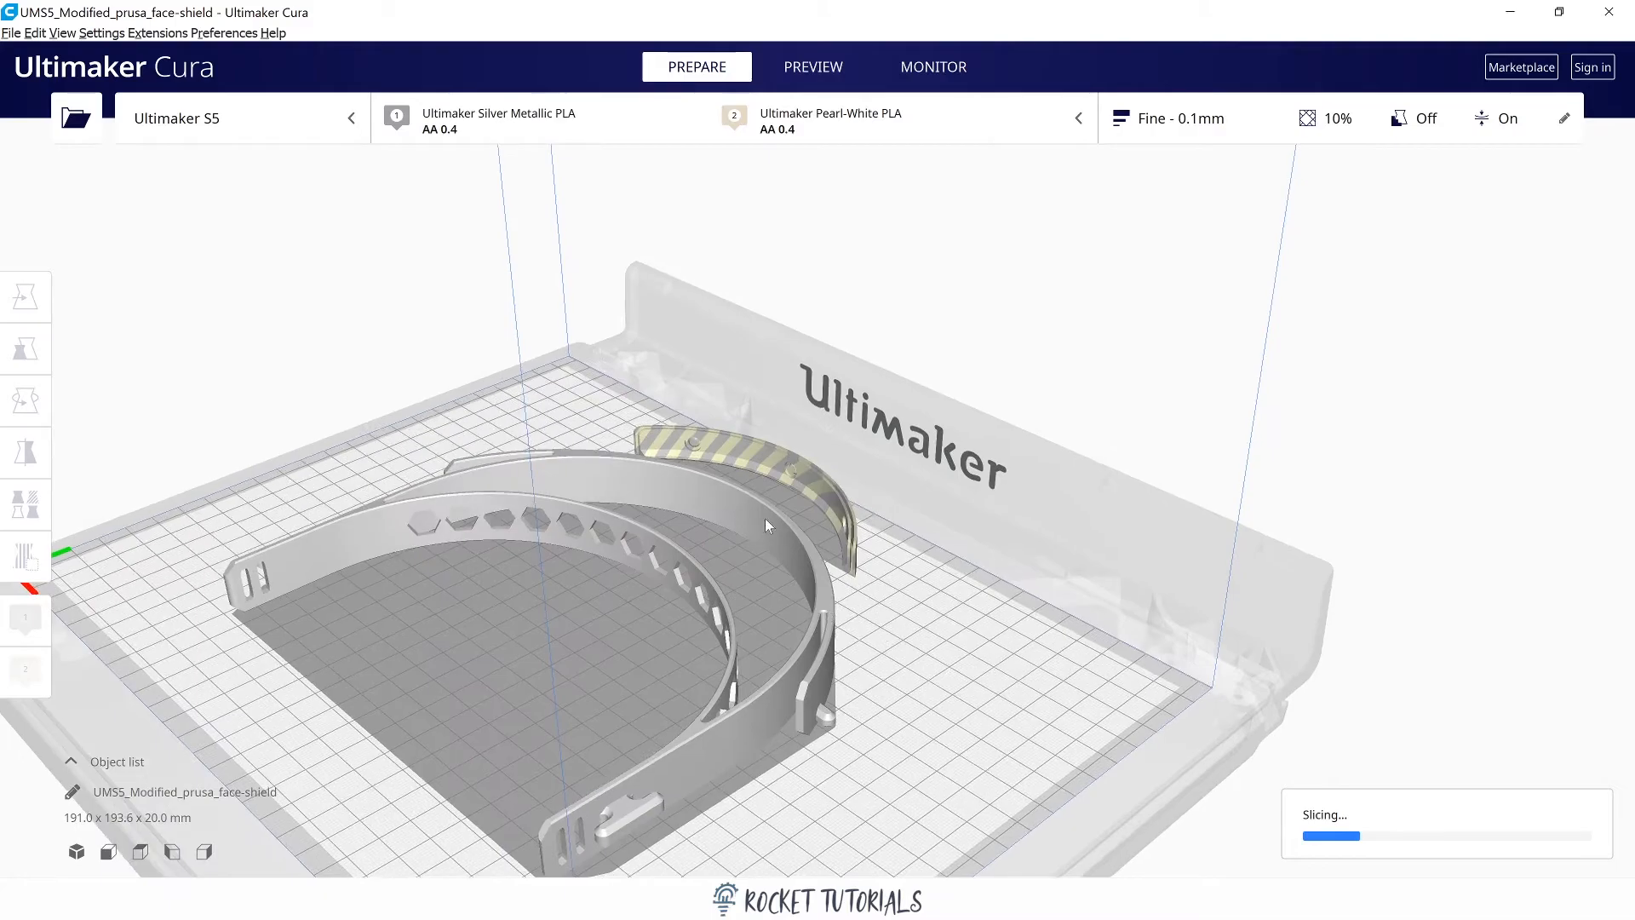
pyautogui.click(809, 488)
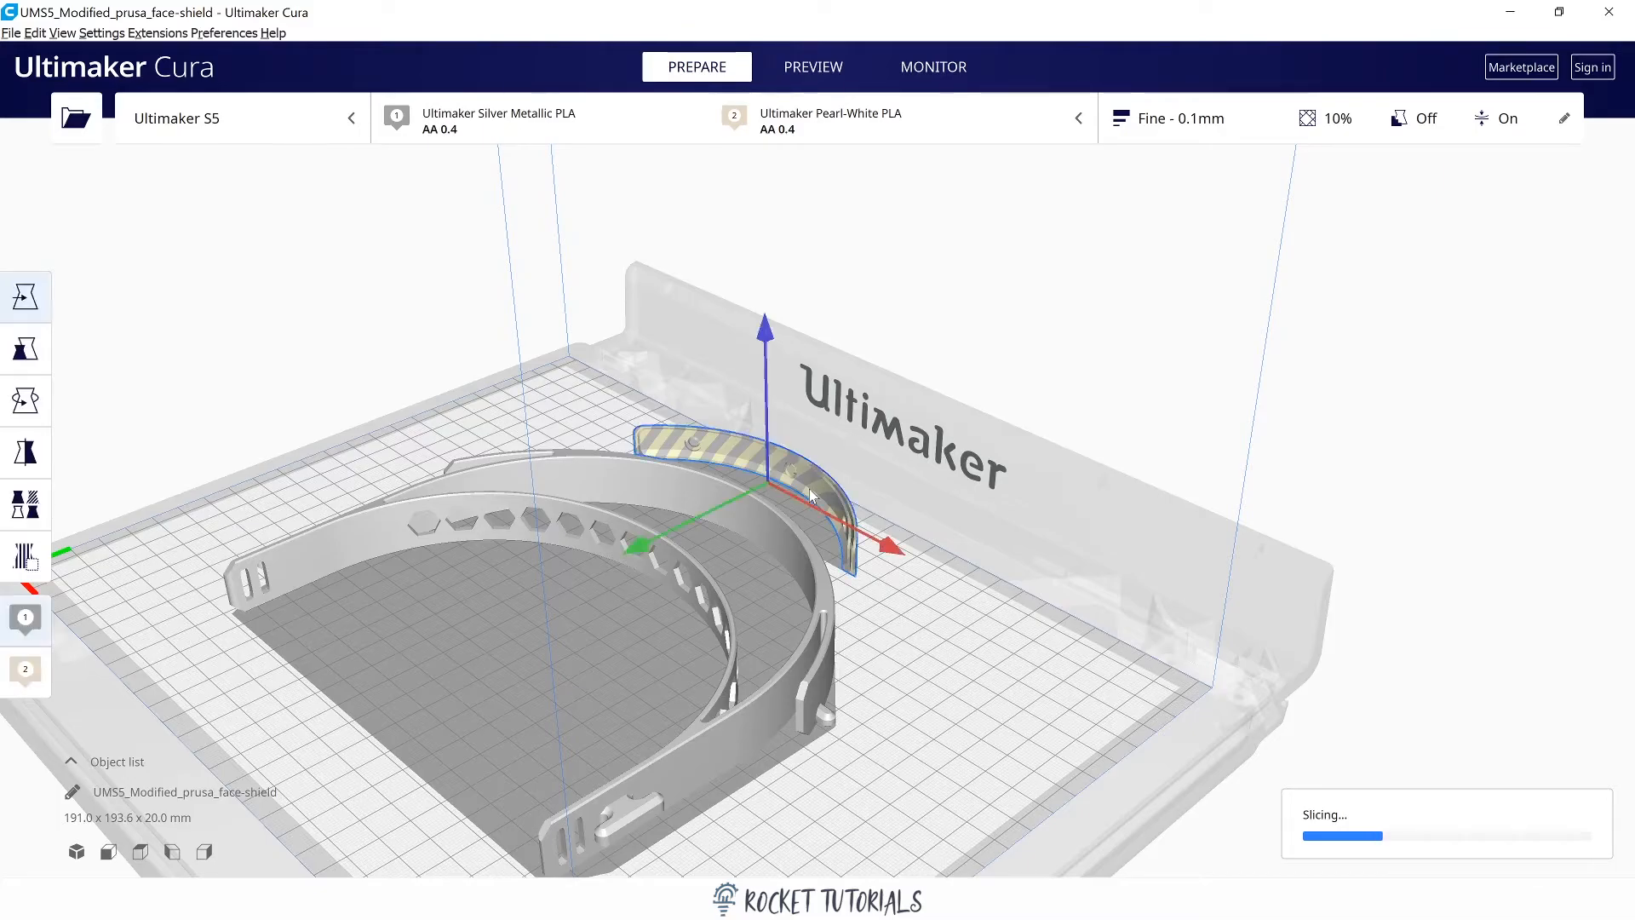
pyautogui.moveTo(646, 549); pyautogui.dragTo(703, 758)
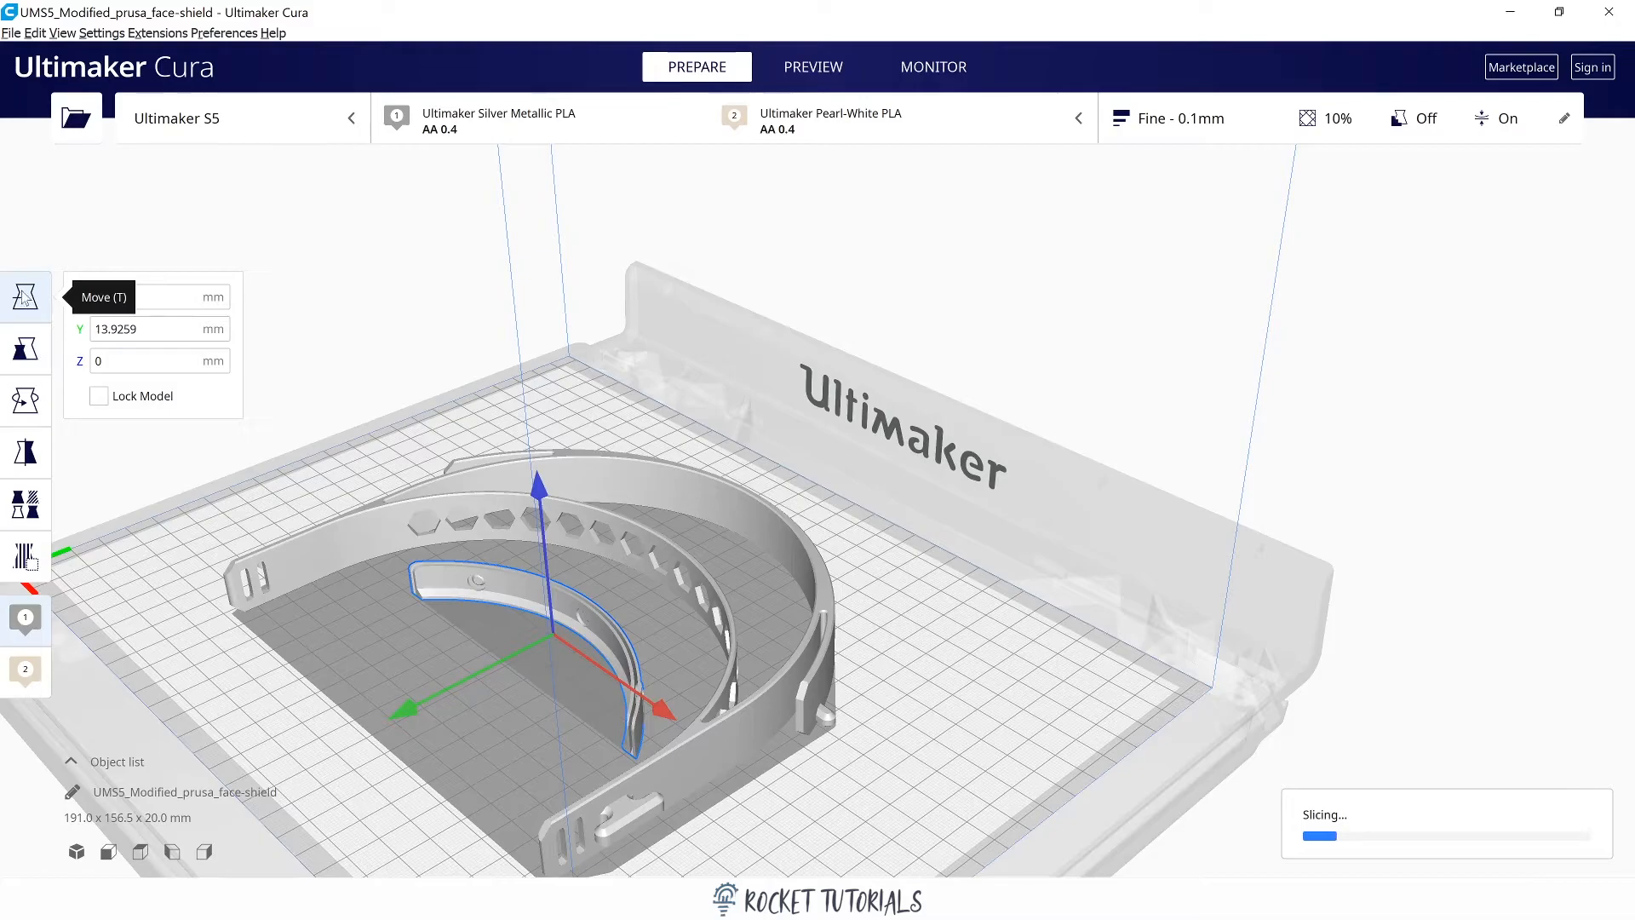
# Check the reinforcement's scale values and rotate it about the vertical axis so it curves the opposite way.
pyautogui.click(24, 351)
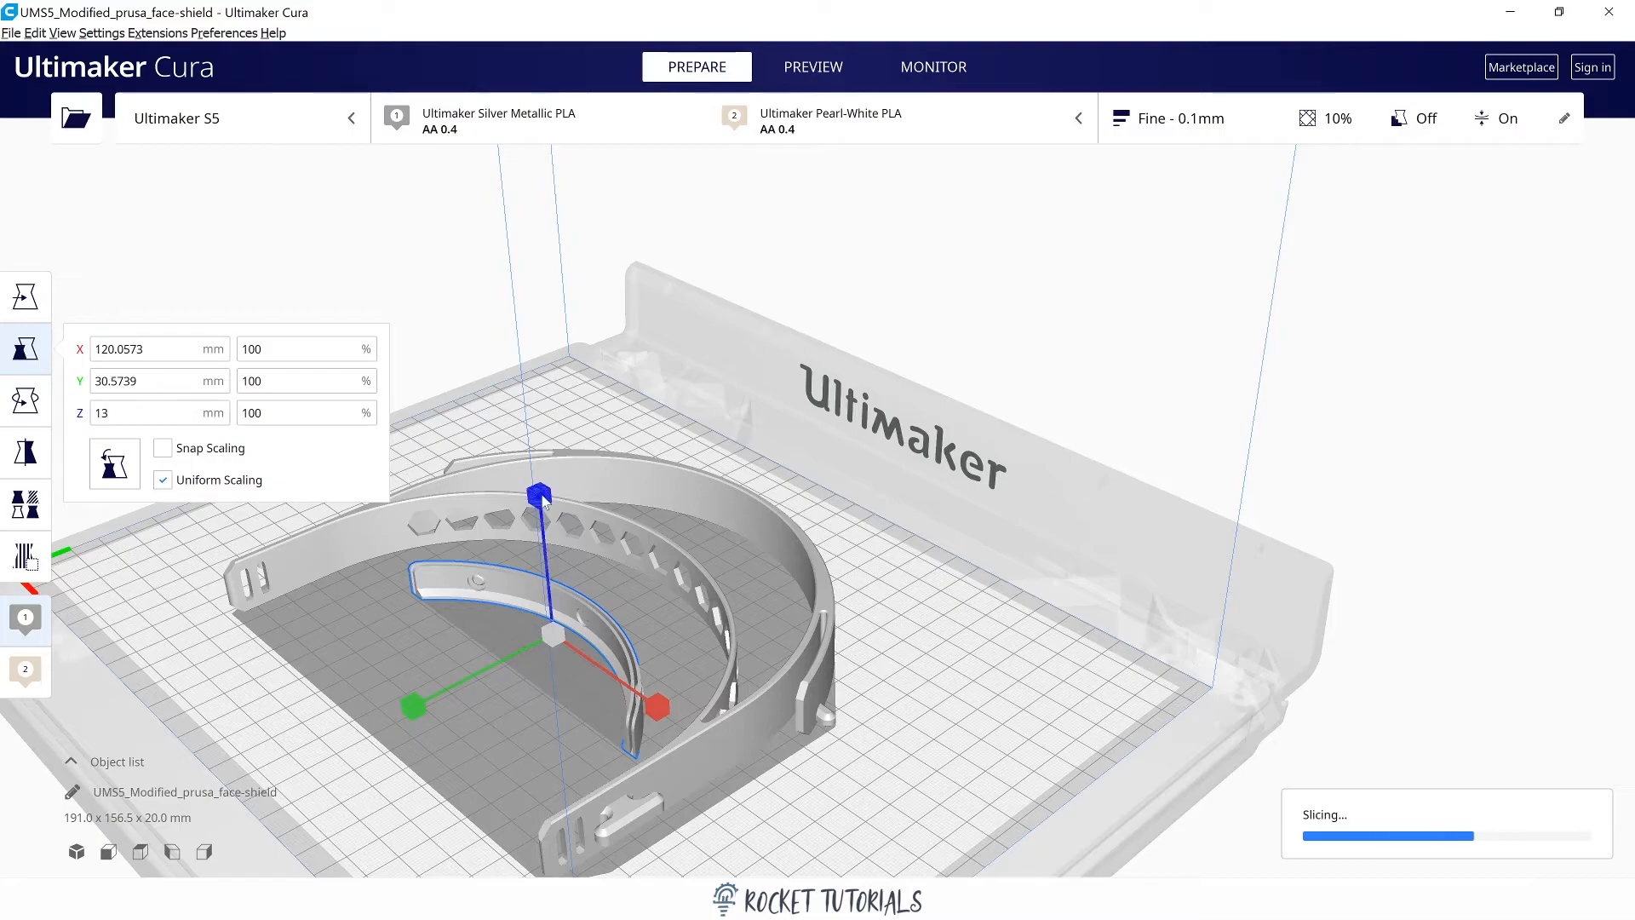
pyautogui.click(2, 412)
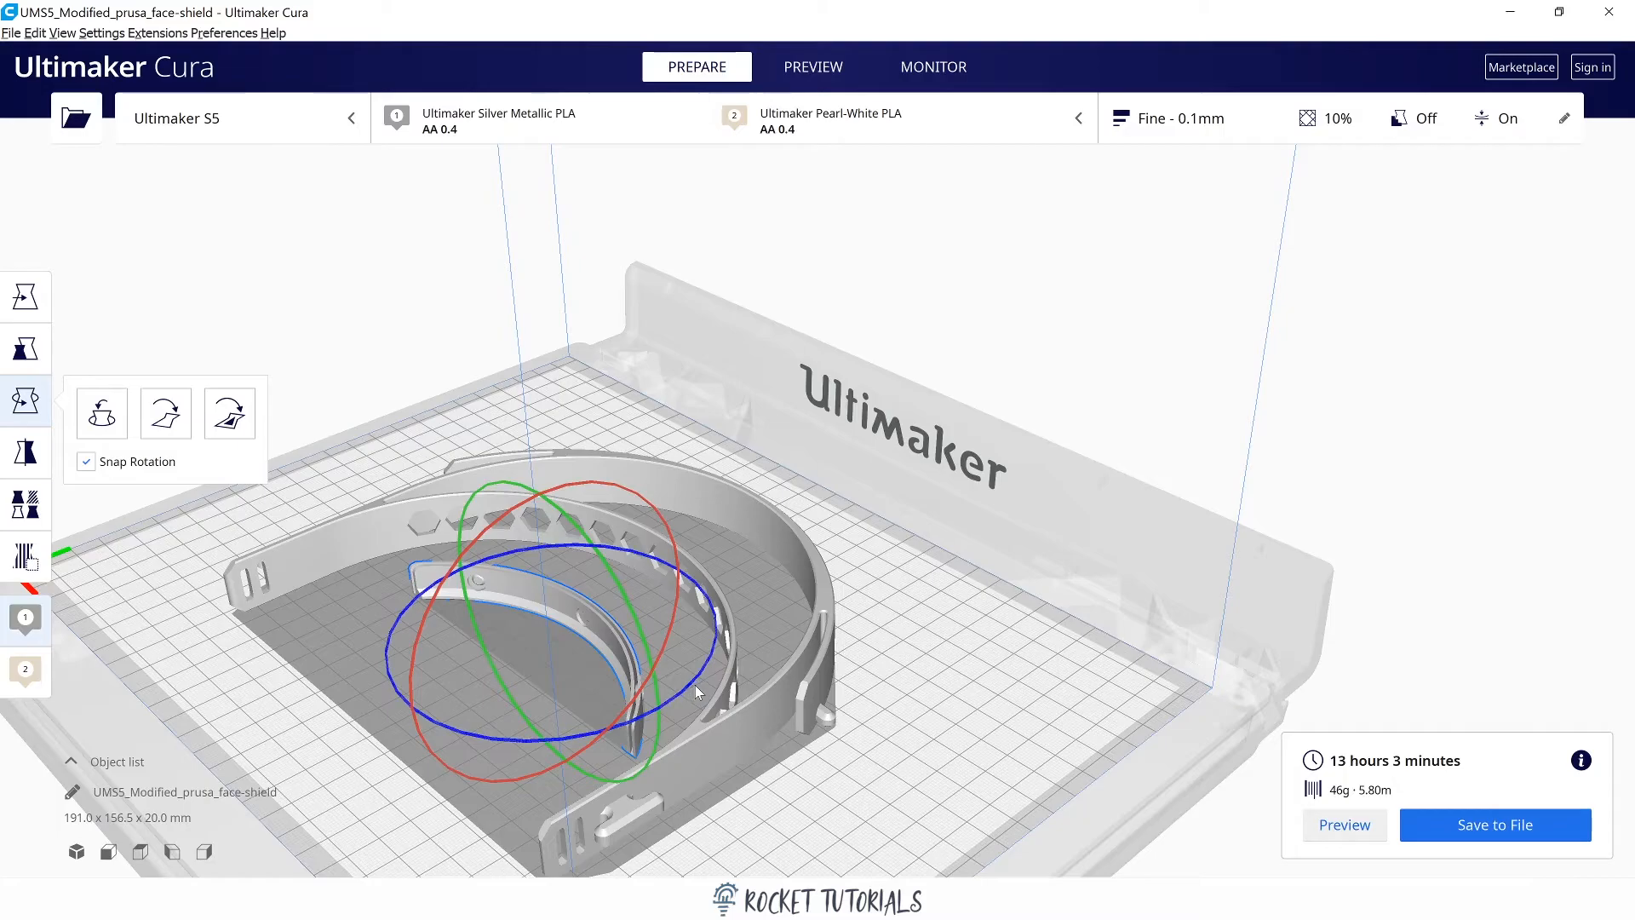
pyautogui.moveTo(672, 693); pyautogui.dragTo(565, 457)
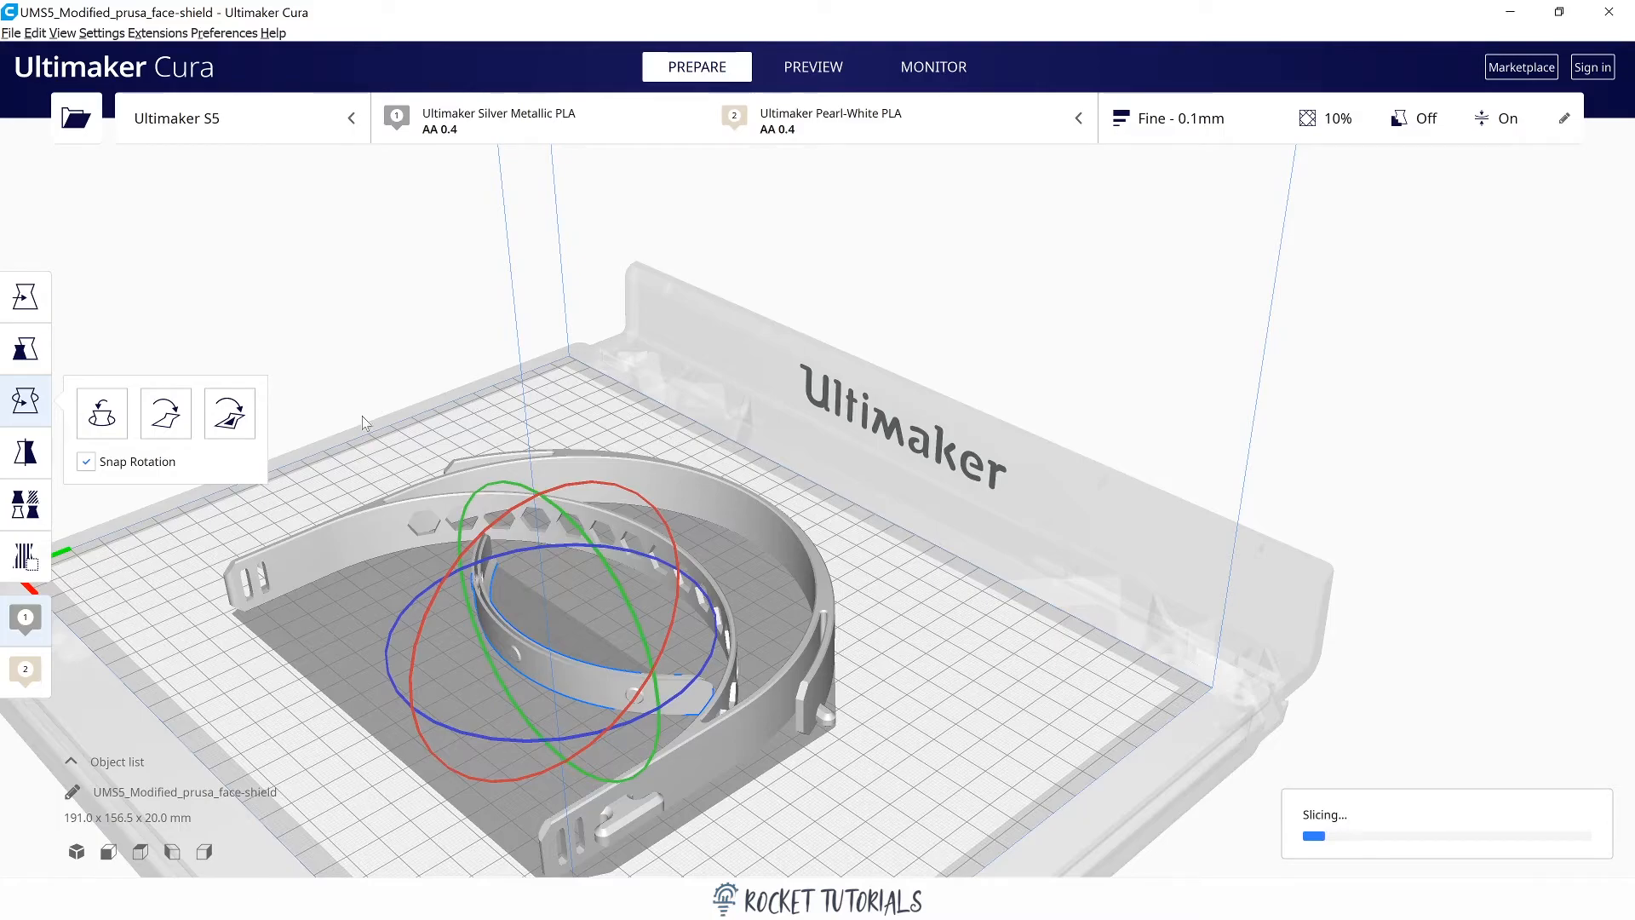
# Look over the mirror, per-model settings and support blocker tools, and assign the bottom reinforcement to extruder 2.
pyautogui.click(24, 450)
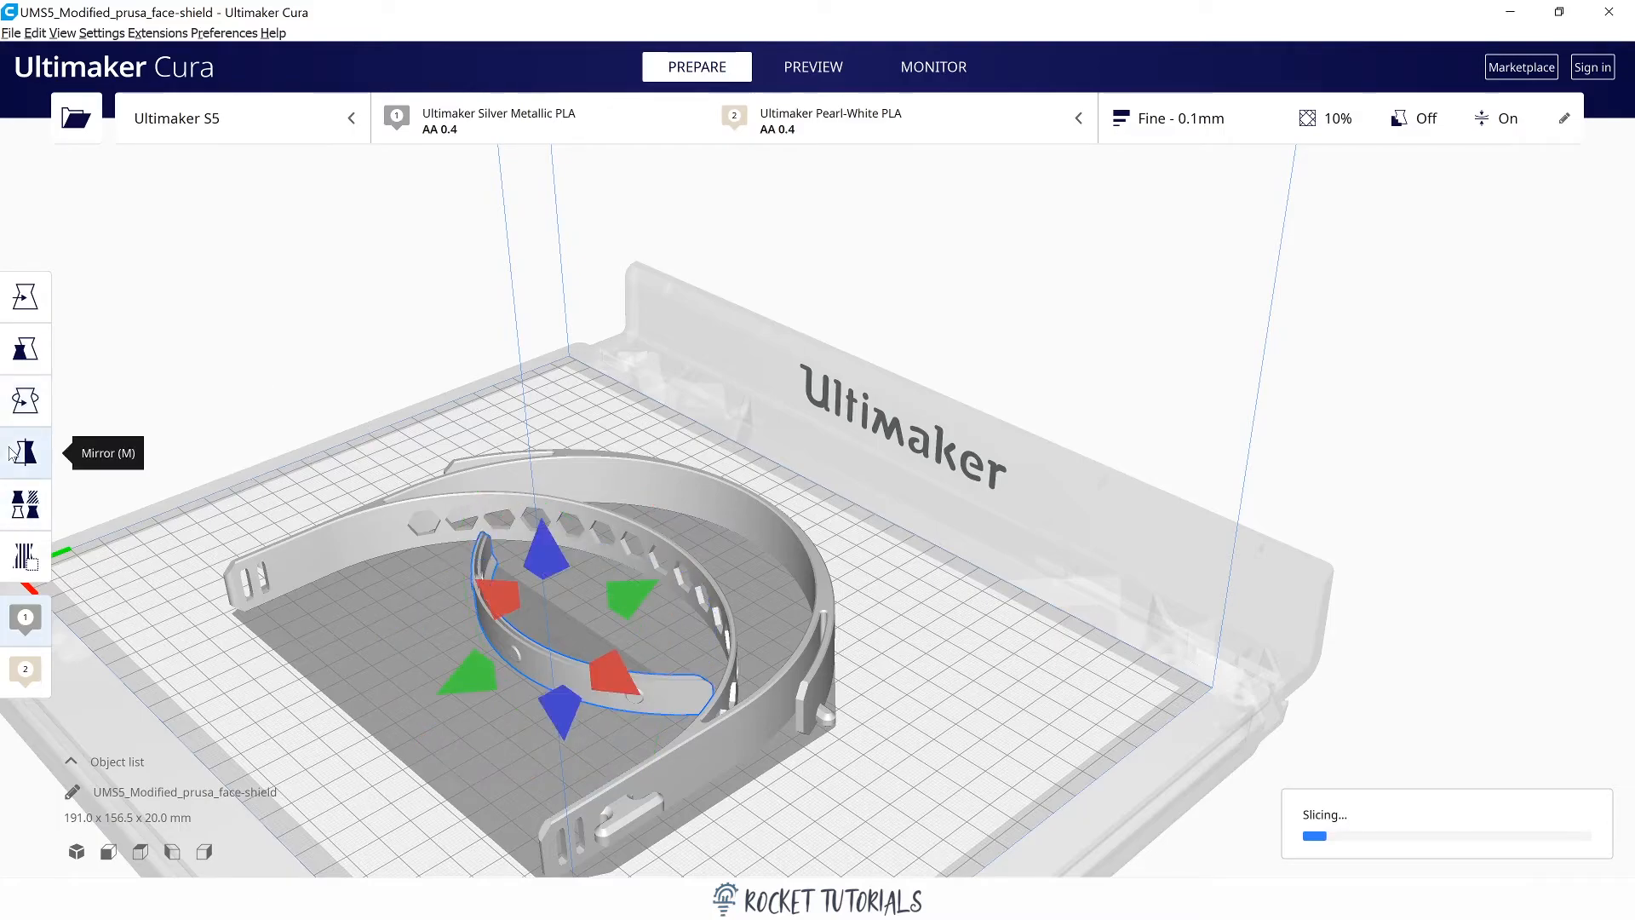
pyautogui.click(21, 521)
pyautogui.click(33, 562)
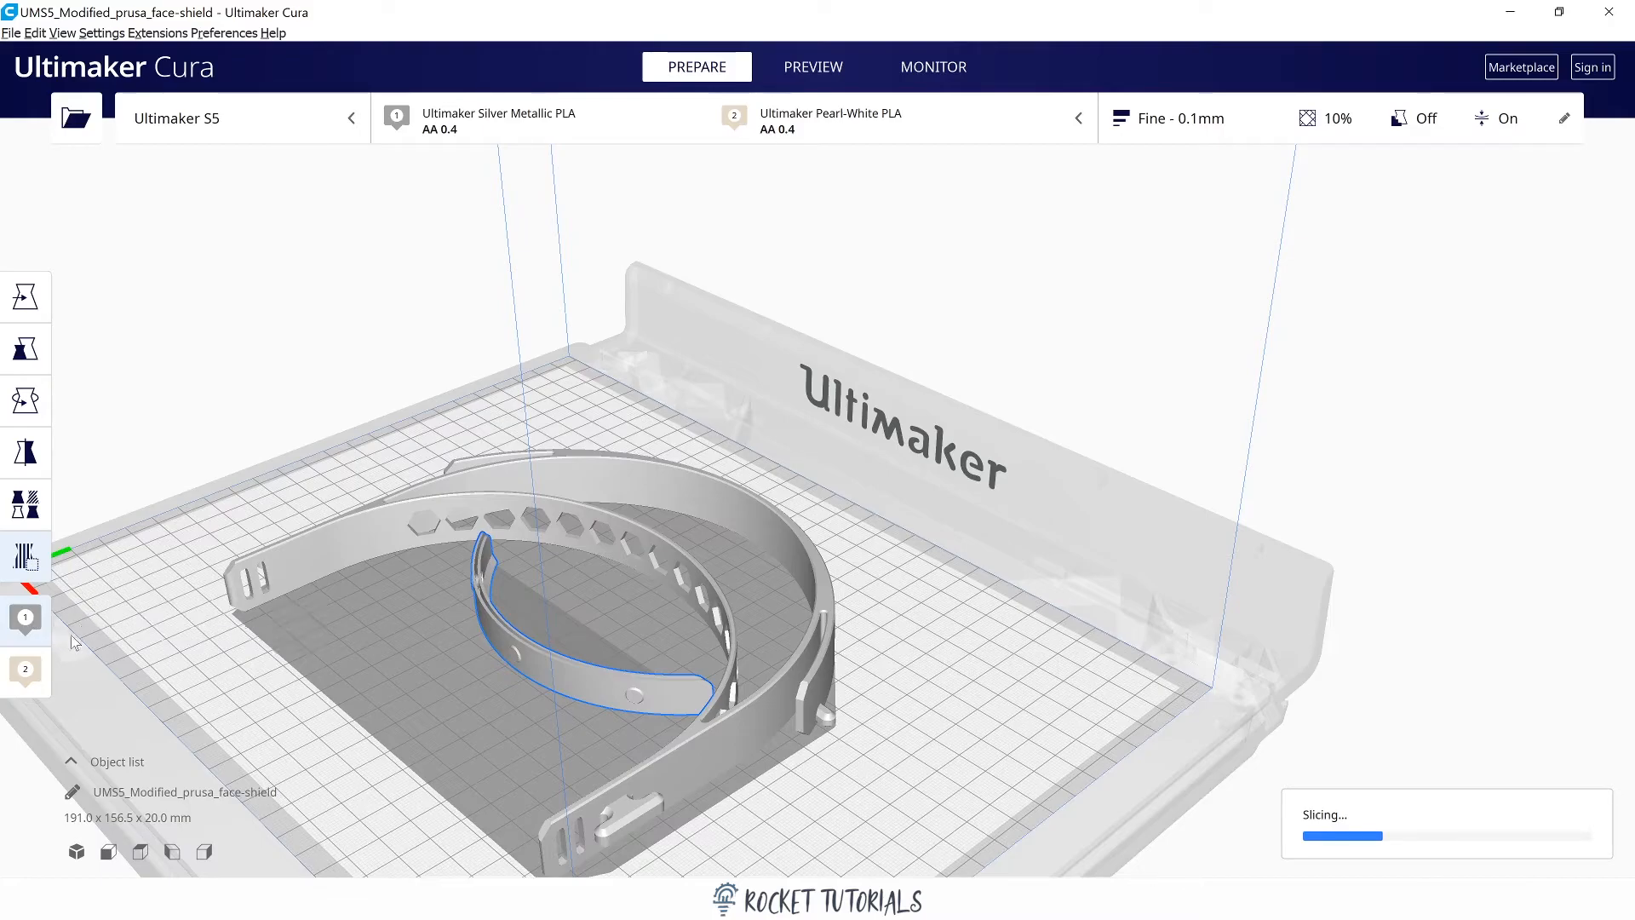
pyautogui.click(27, 674)
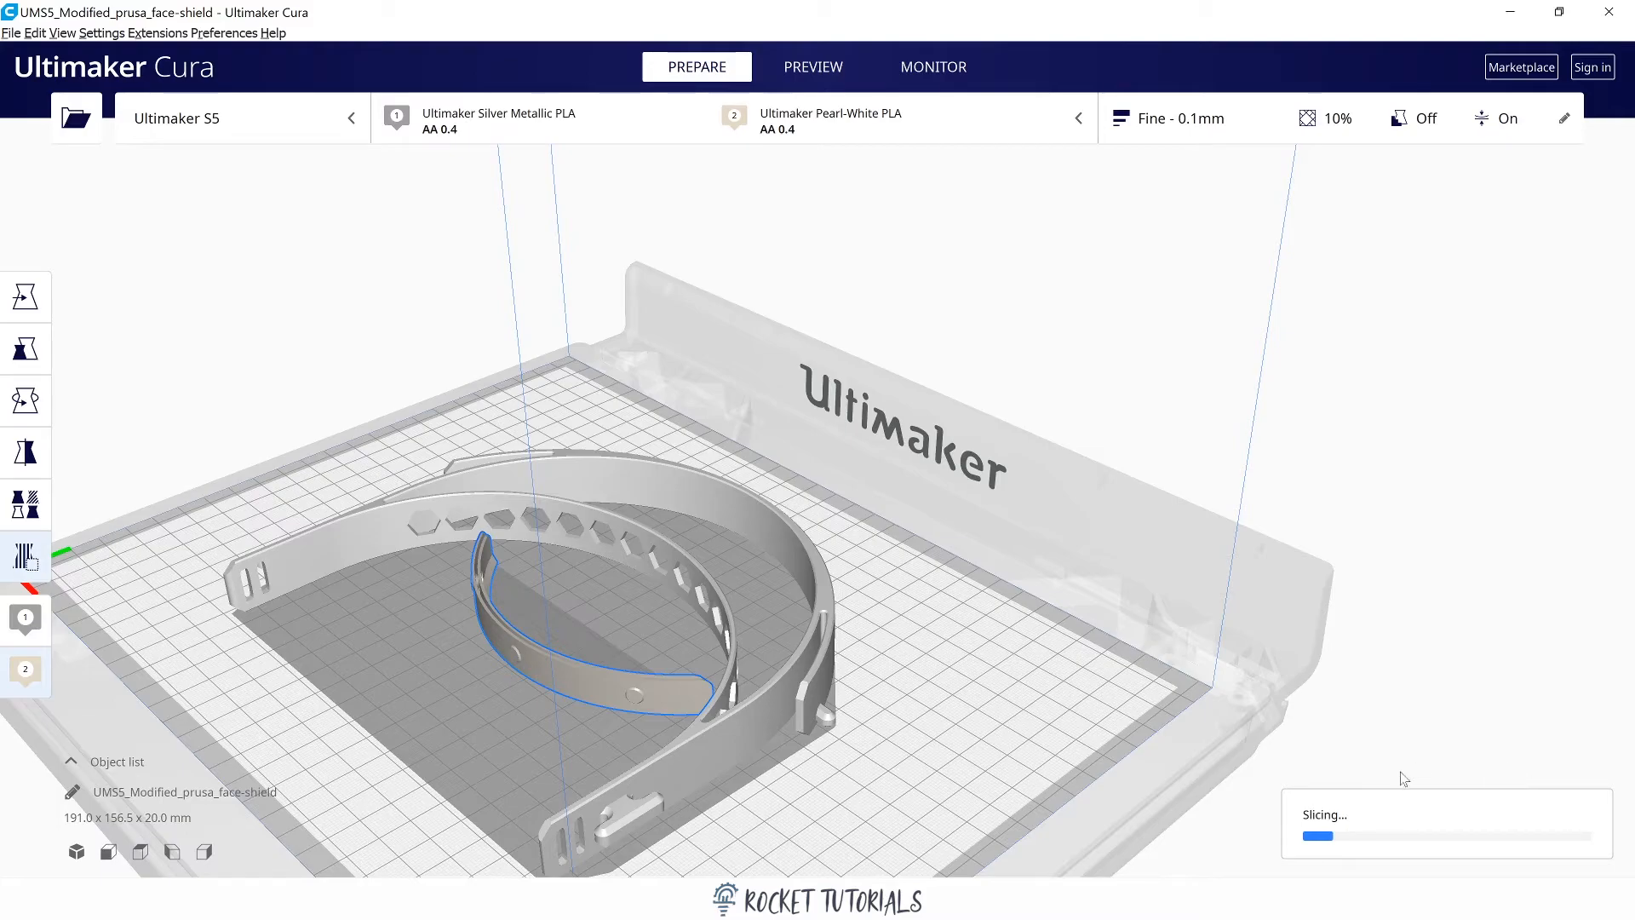
# Open the preferences from the setting visibility command, view the general options and close the dialog.
pyautogui.click(101, 32)
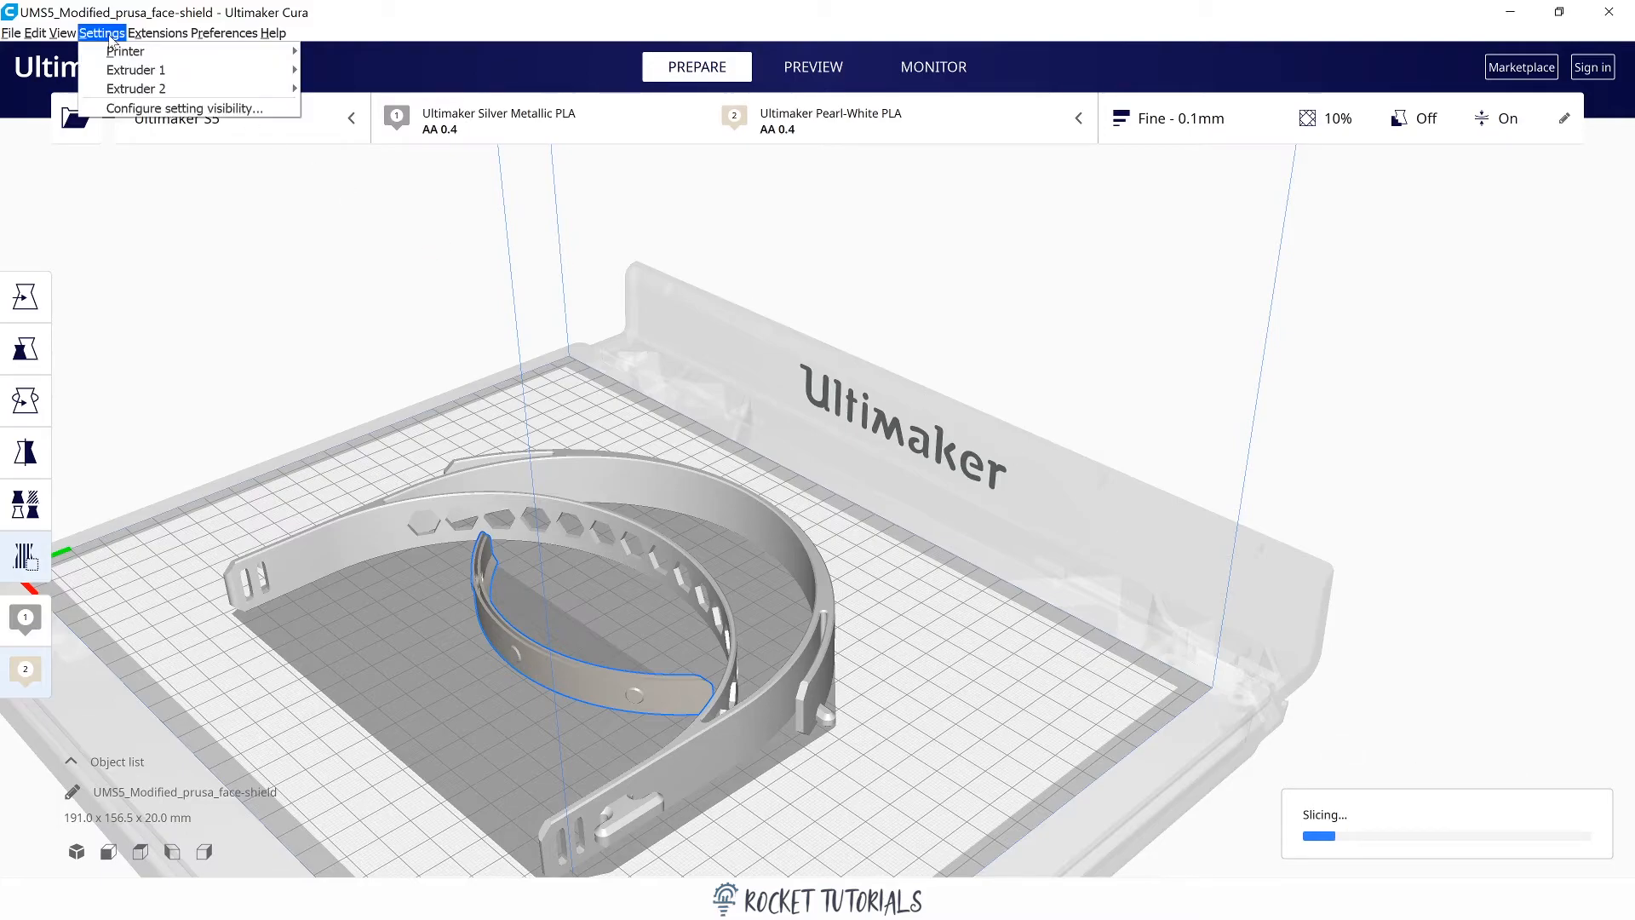
pyautogui.click(126, 118)
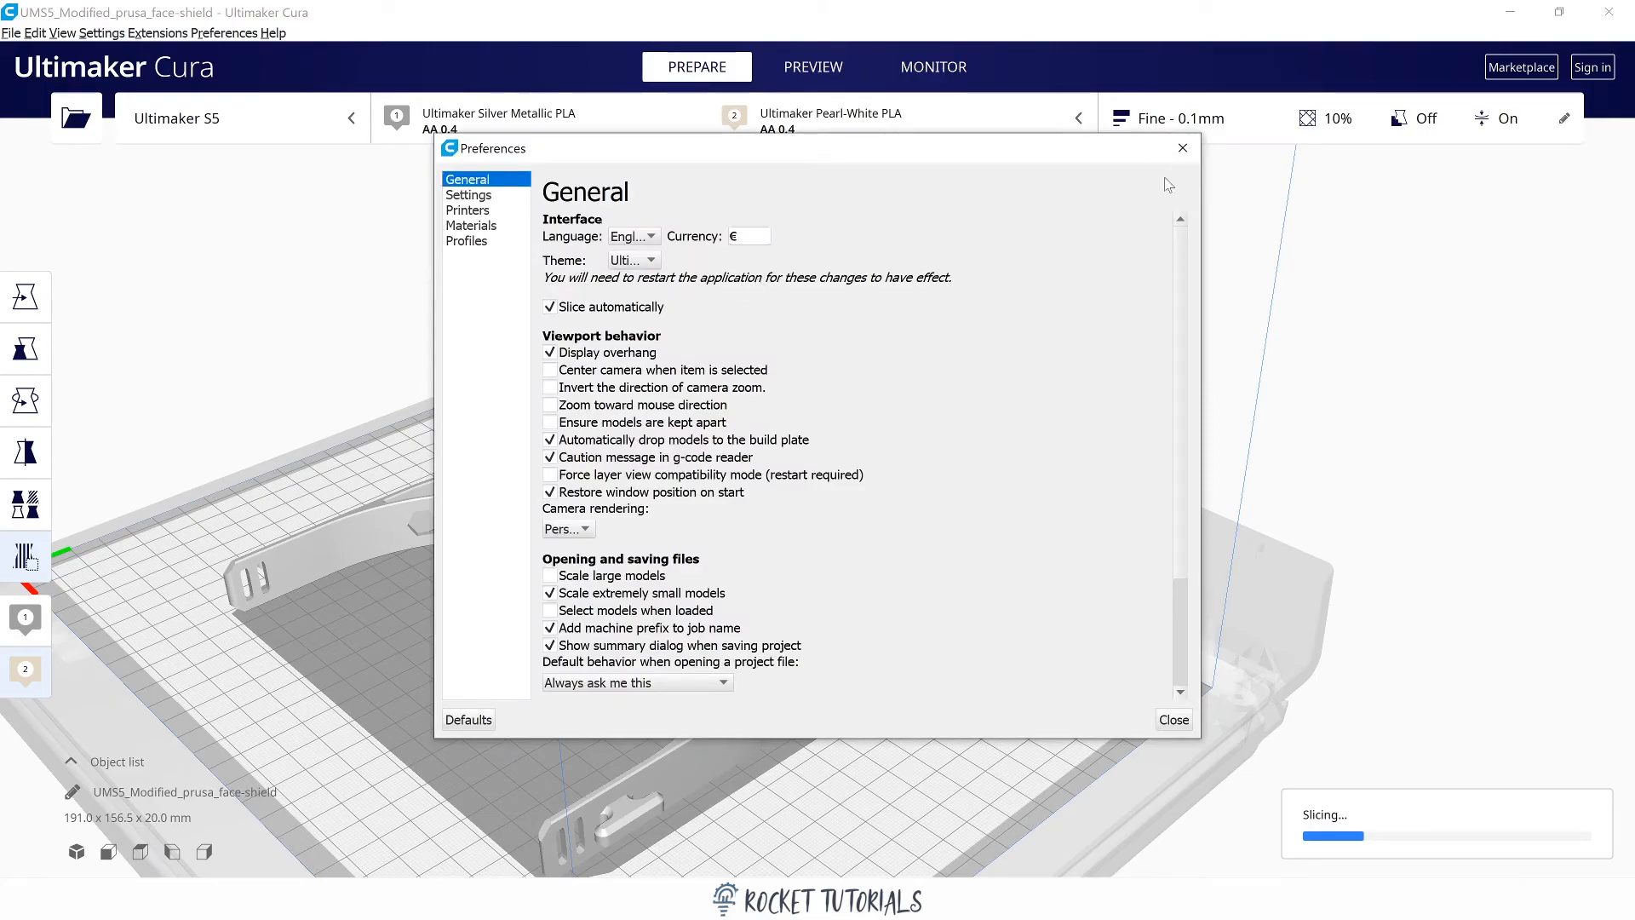
pyautogui.click(1182, 149)
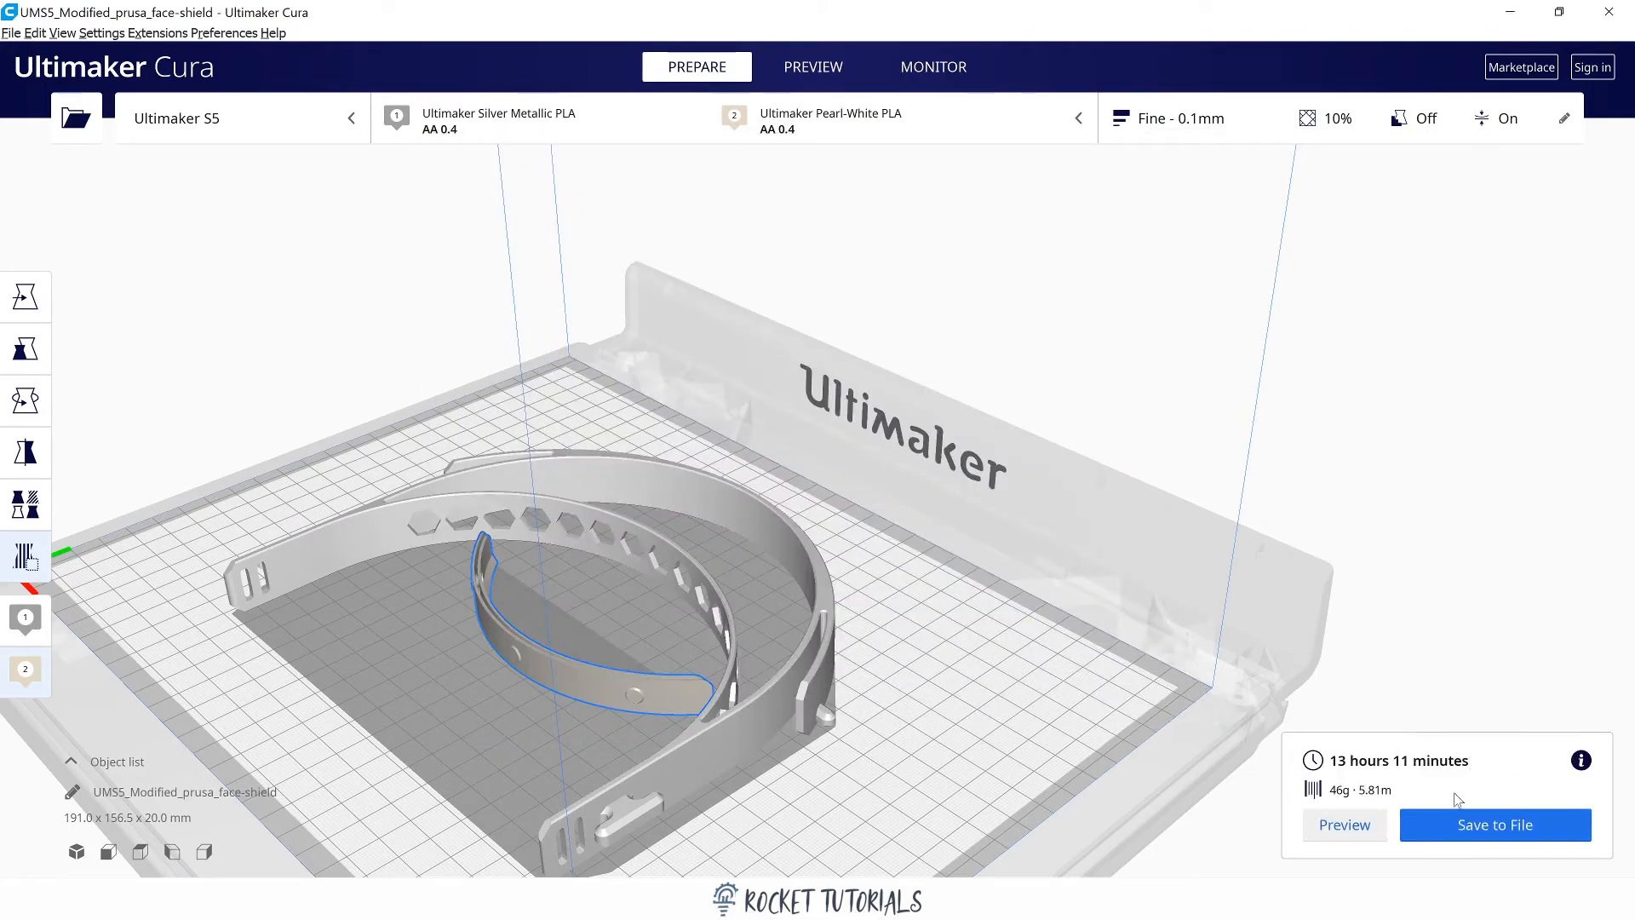
pyautogui.click(1535, 820)
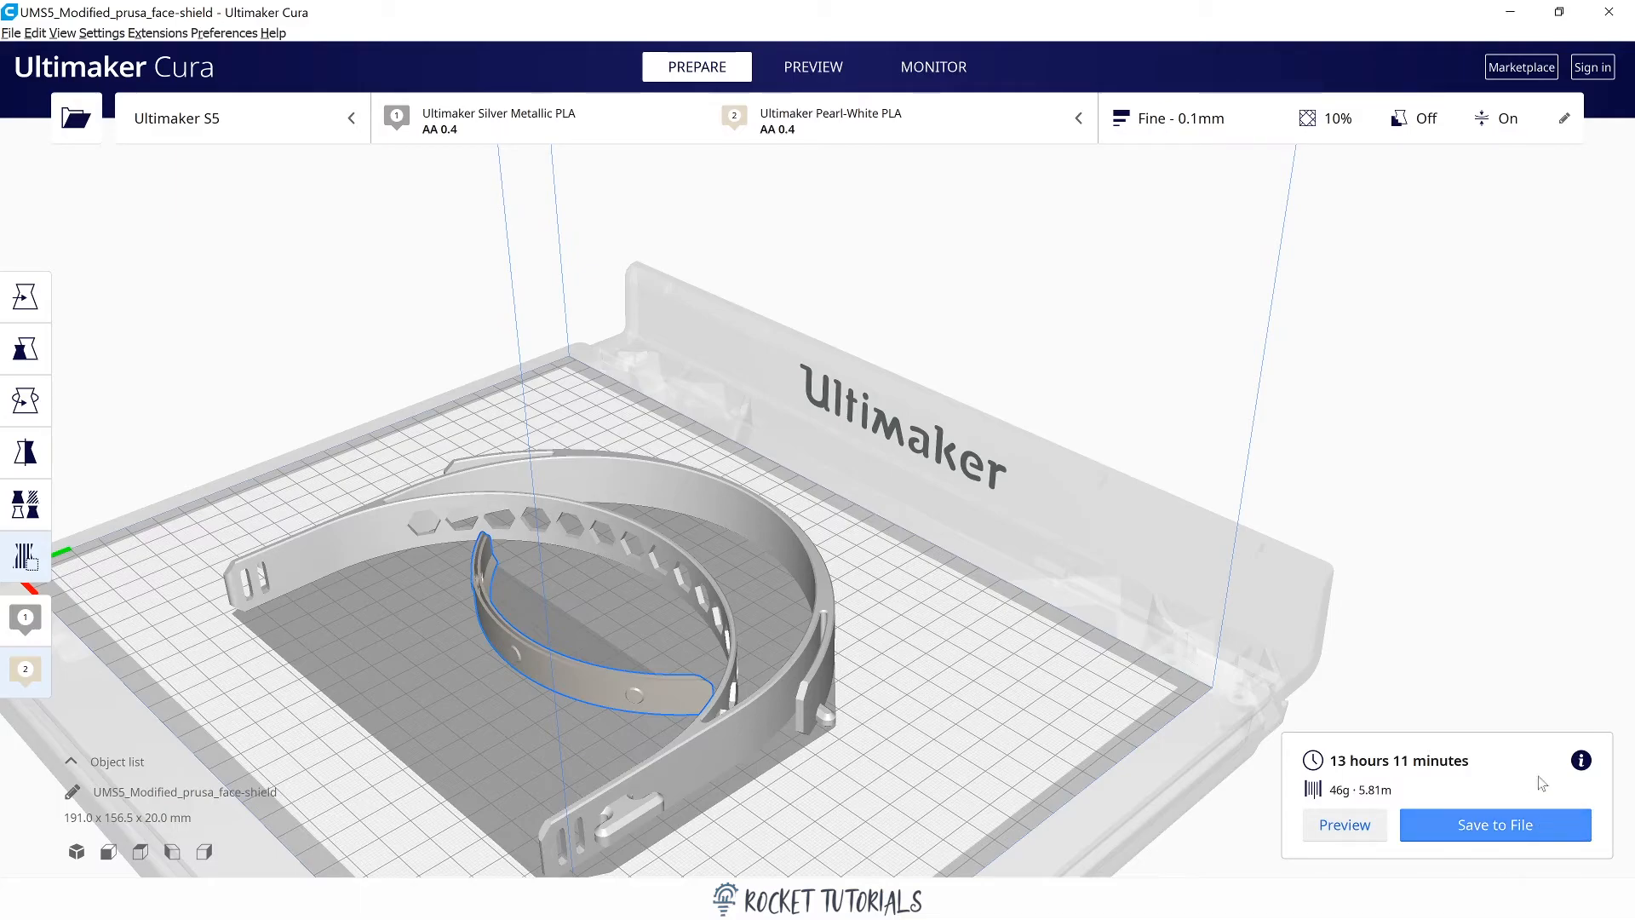
# Open the custom print settings and skim the full list for extruder 1, returning to the Quality section.
pyautogui.click(1564, 122)
pyautogui.click(1524, 589)
pyautogui.scroll(-5, 1515, 477)
pyautogui.scroll(-10, 1516, 460)
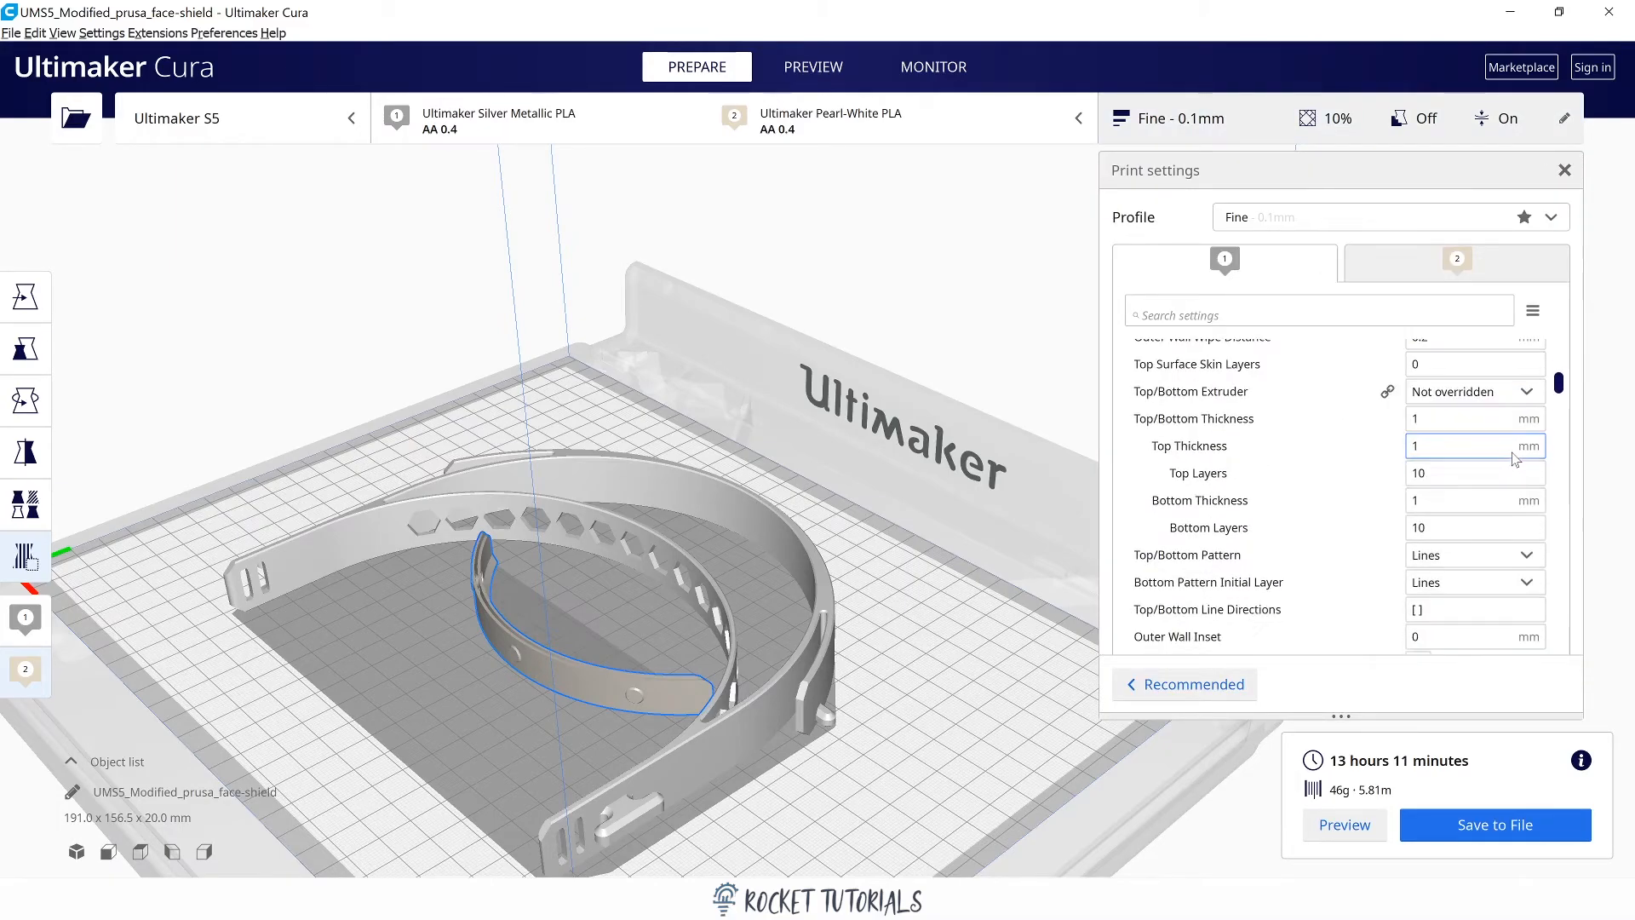
pyautogui.scroll(-15, 1473, 442)
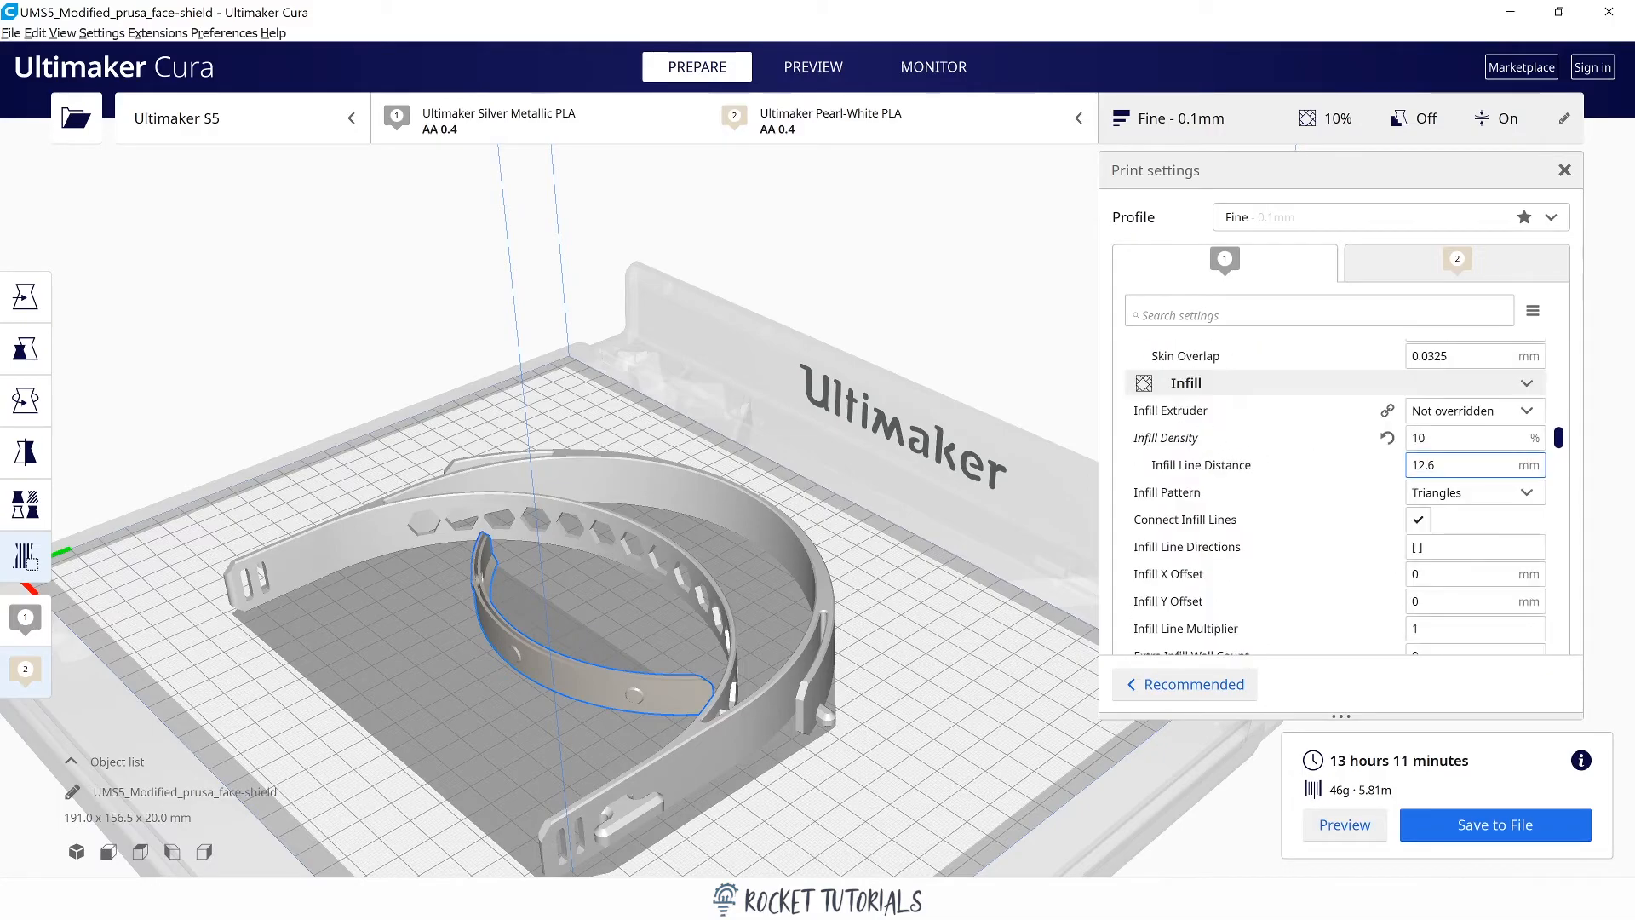
pyautogui.scroll(-15, 1473, 445)
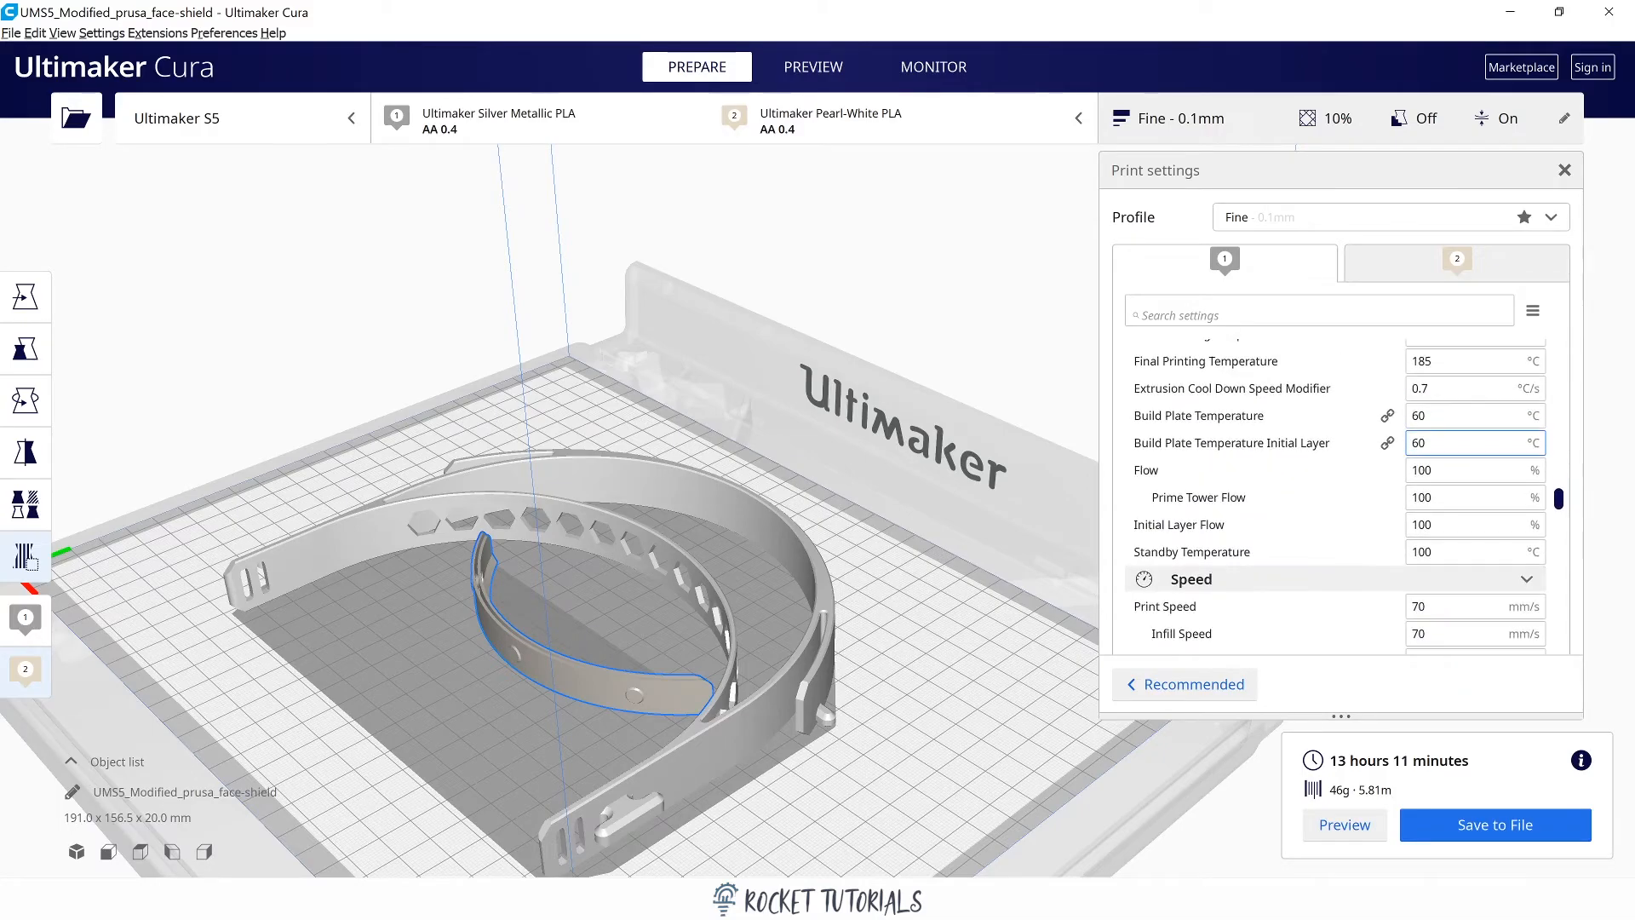
pyautogui.scroll(-15, 1473, 449)
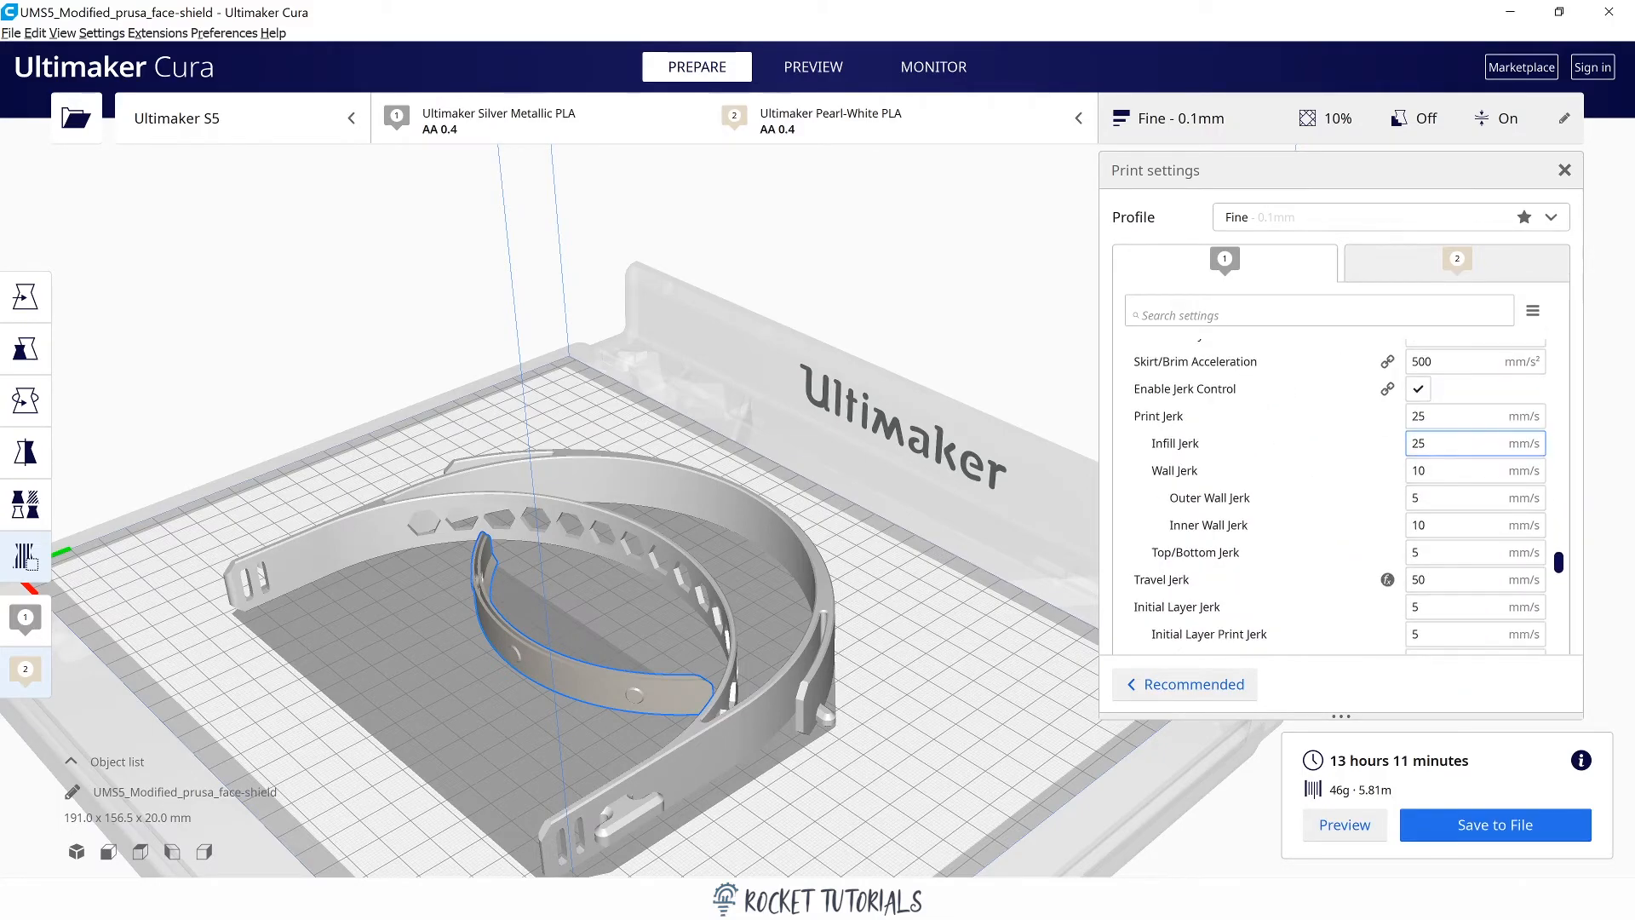
pyautogui.scroll(-10, 1473, 493)
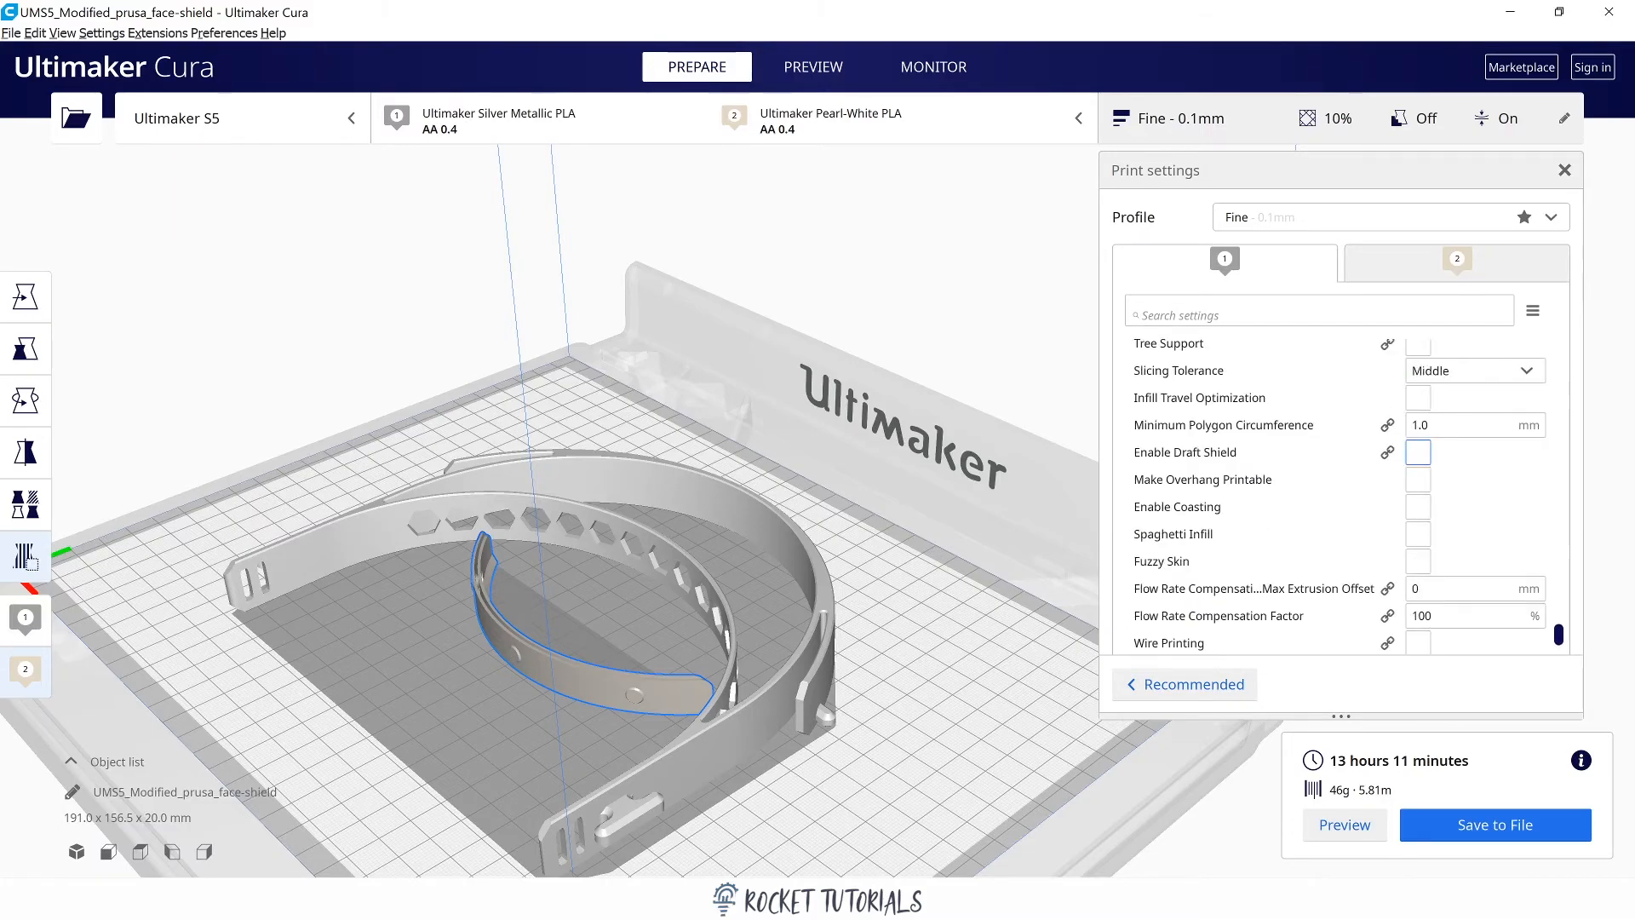
pyautogui.moveTo(1564, 645); pyautogui.dragTo(1583, 334)
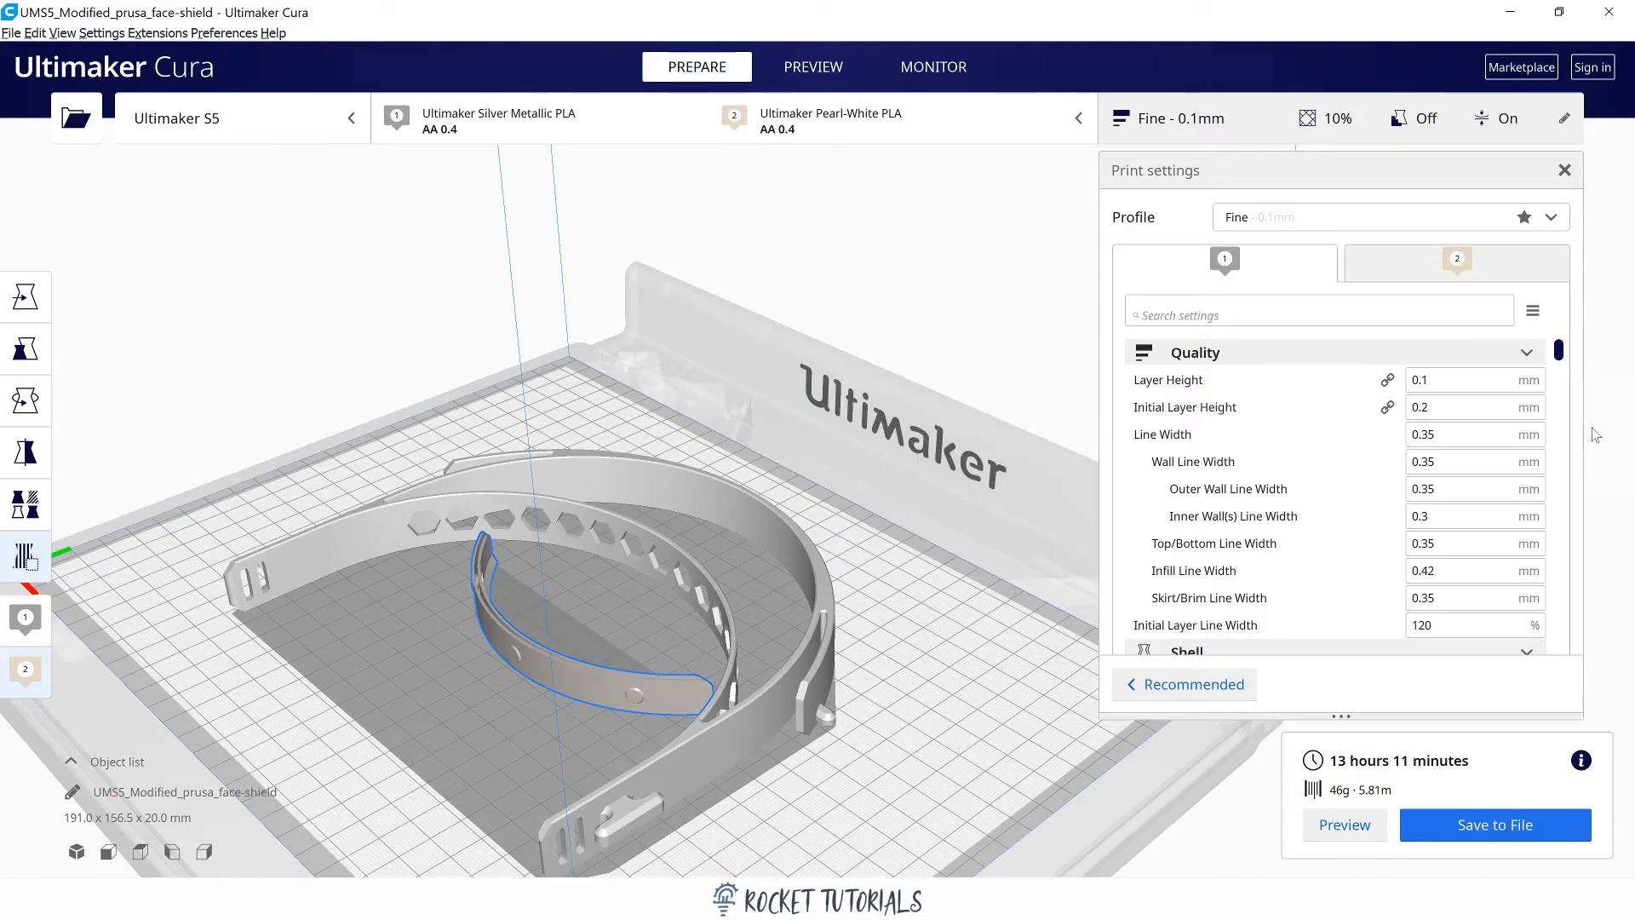
# Examine extruder 1's shell, infill, speed, jerk, support and build plate adhesion settings.
pyautogui.scroll(-5, 1543, 498)
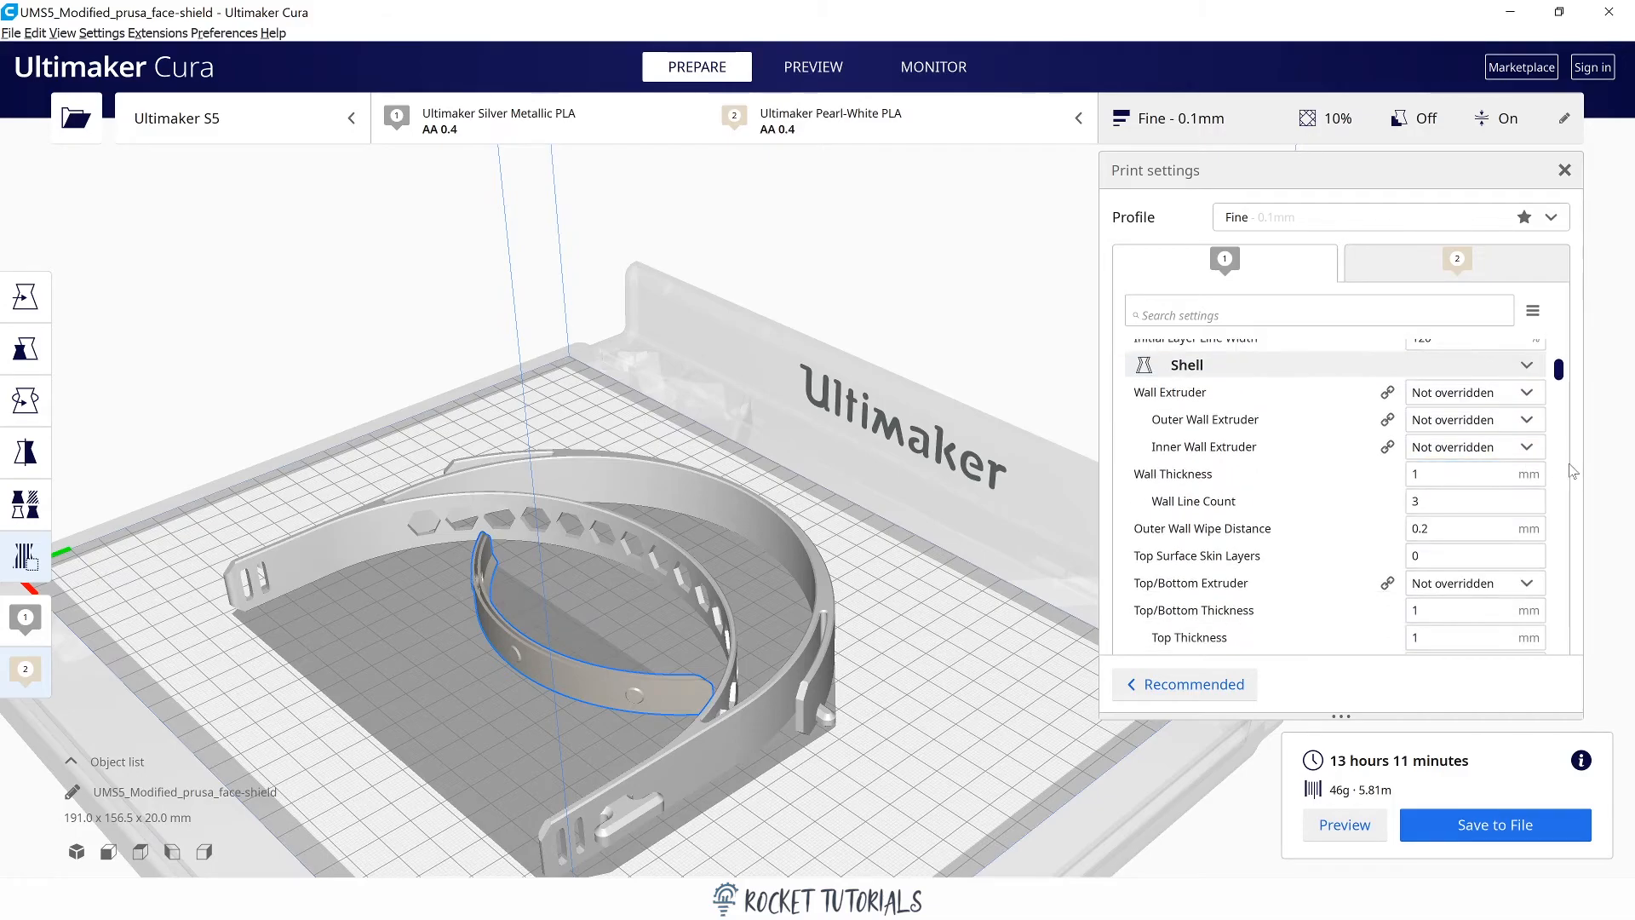
pyautogui.scroll(-2, 1569, 466)
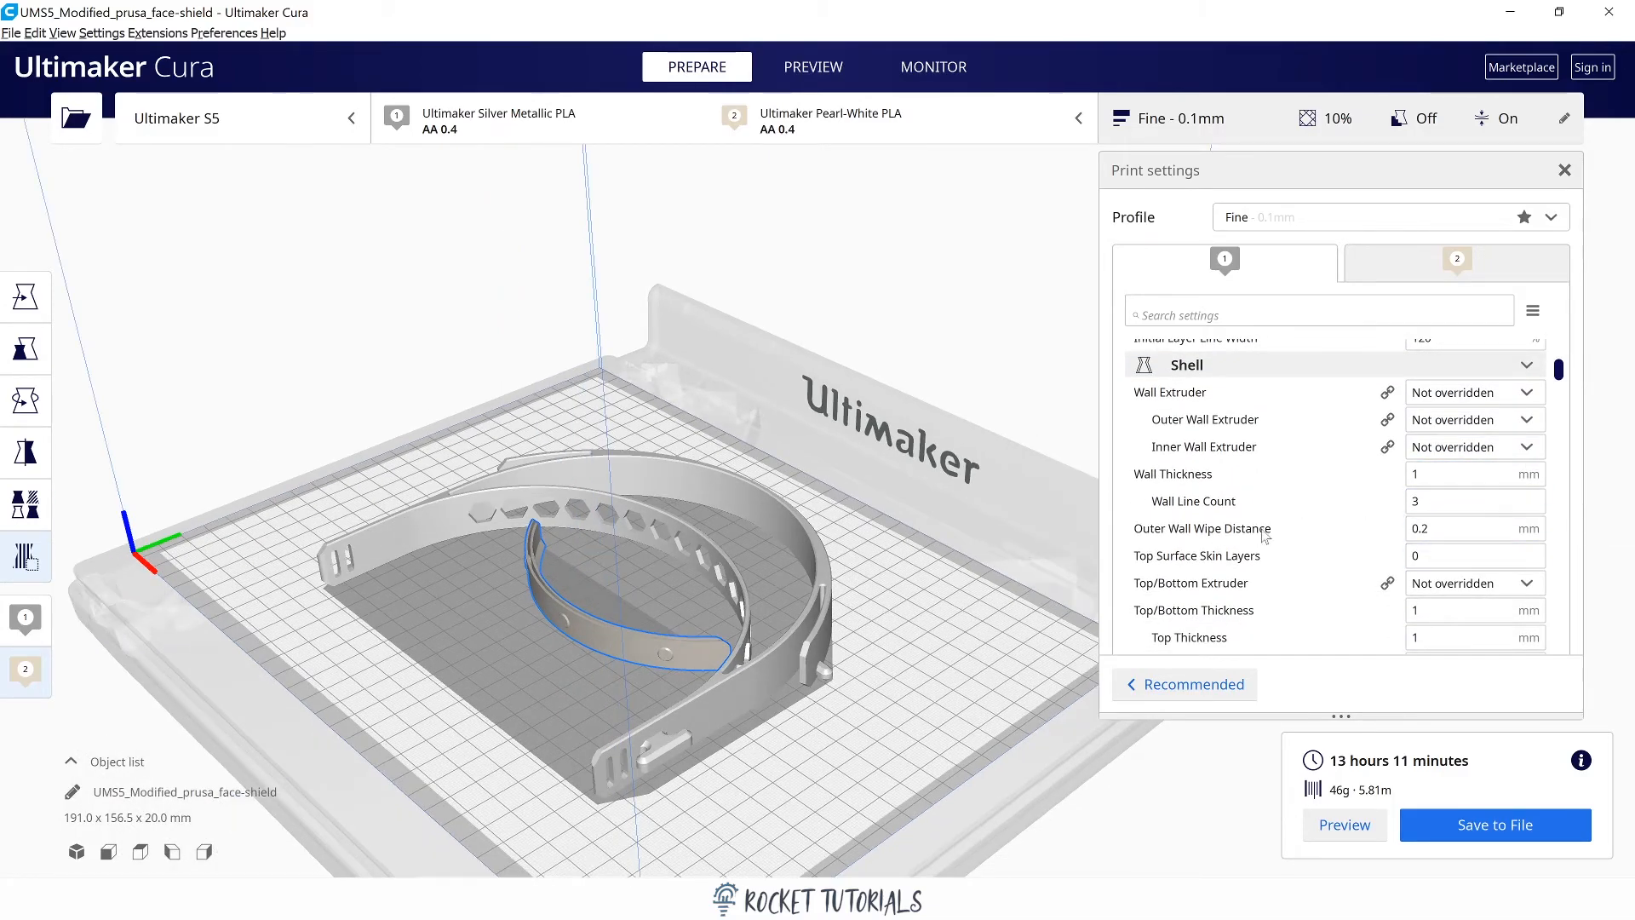
pyautogui.scroll(-1, 1559, 514)
pyautogui.scroll(-6, 1549, 519)
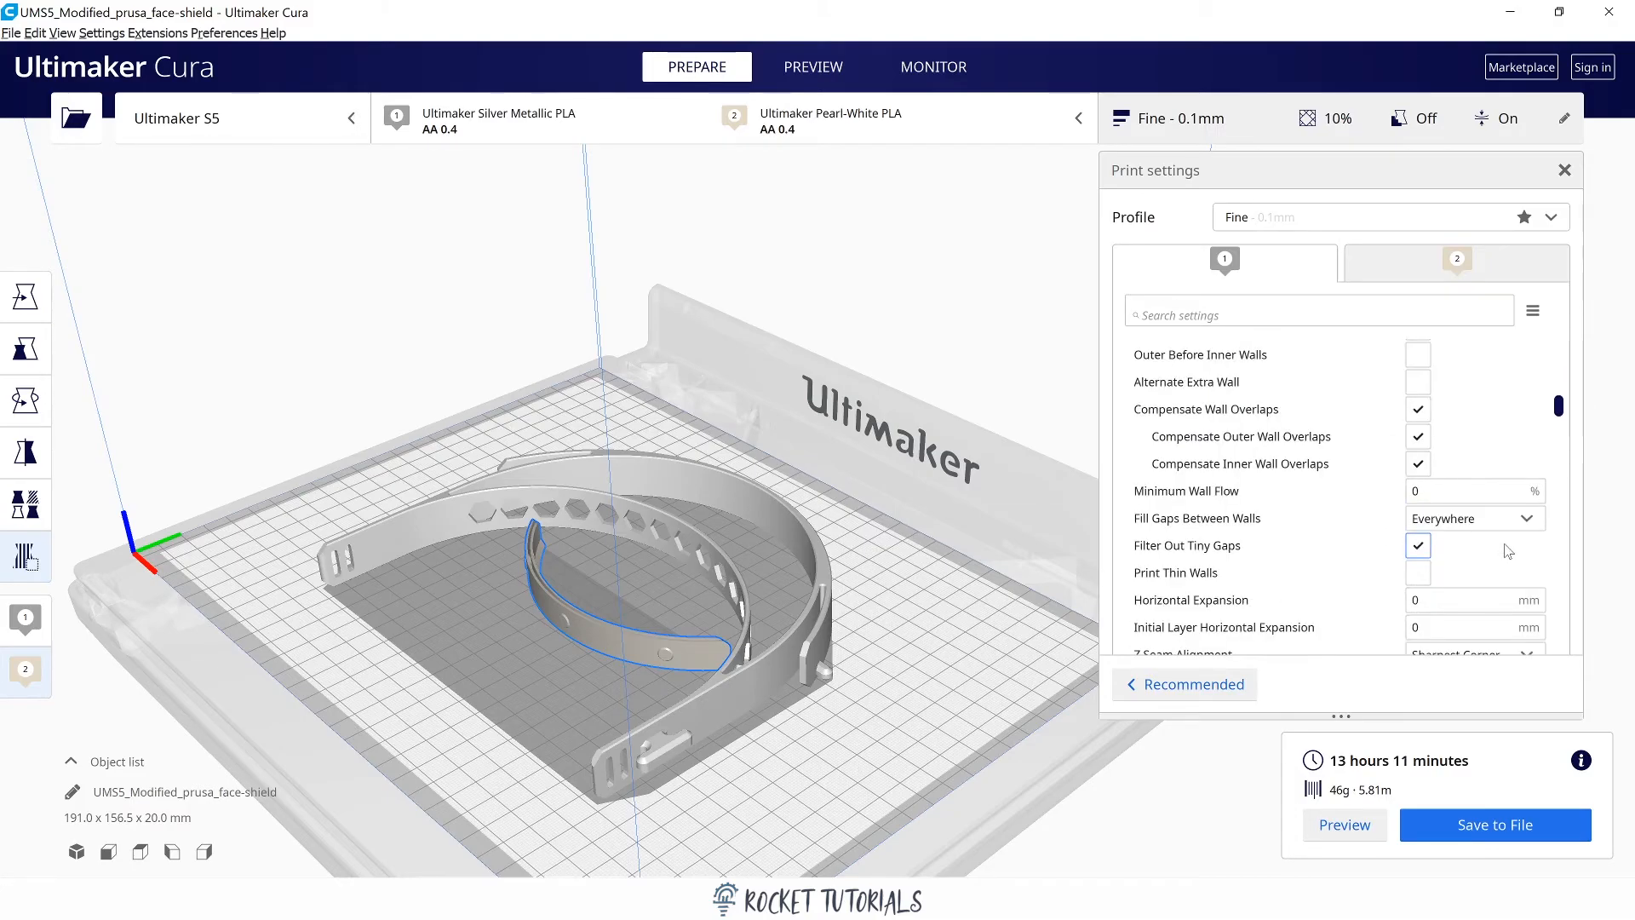
pyautogui.moveTo(1507, 552)
pyautogui.scroll(-10, 1508, 552)
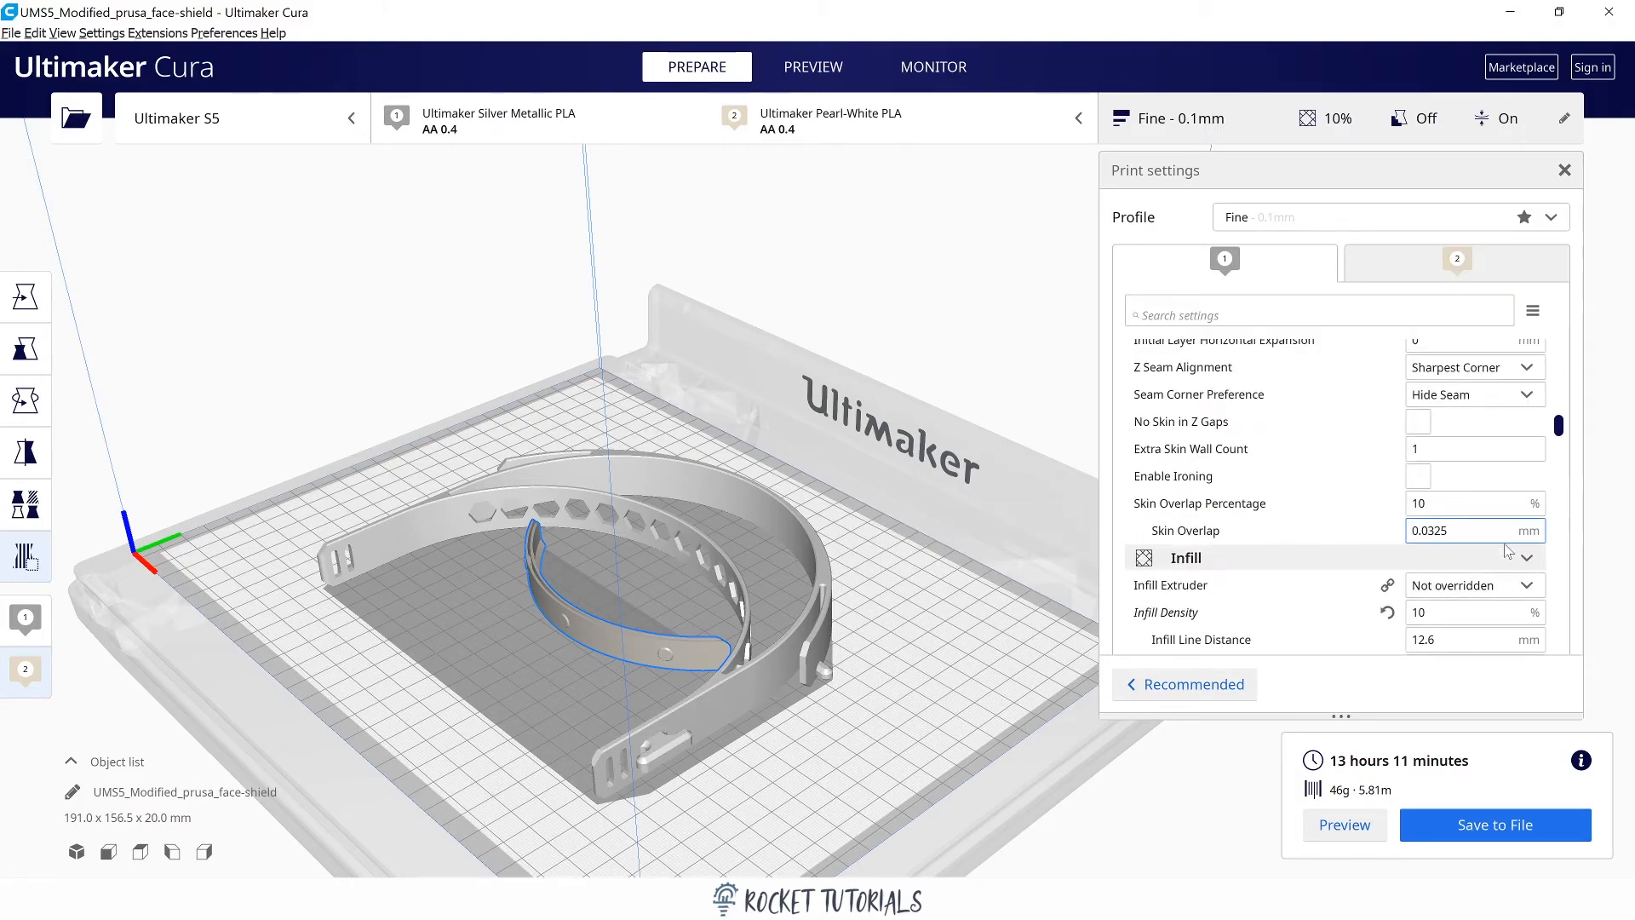
pyautogui.scroll(-8, 1509, 467)
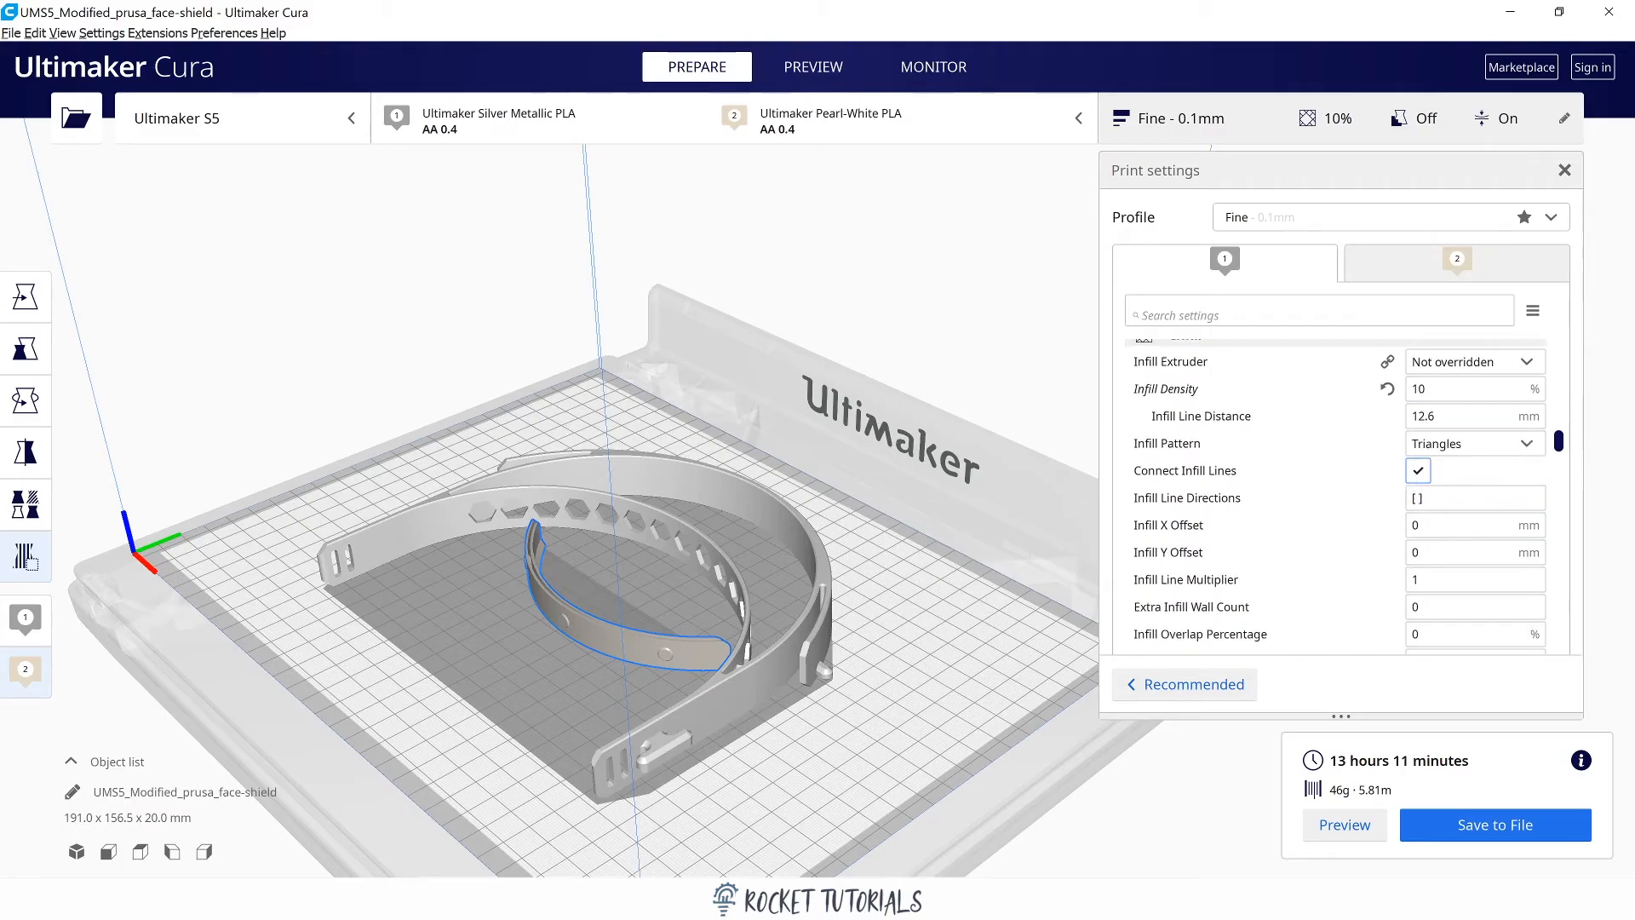
pyautogui.scroll(-10, 1510, 481)
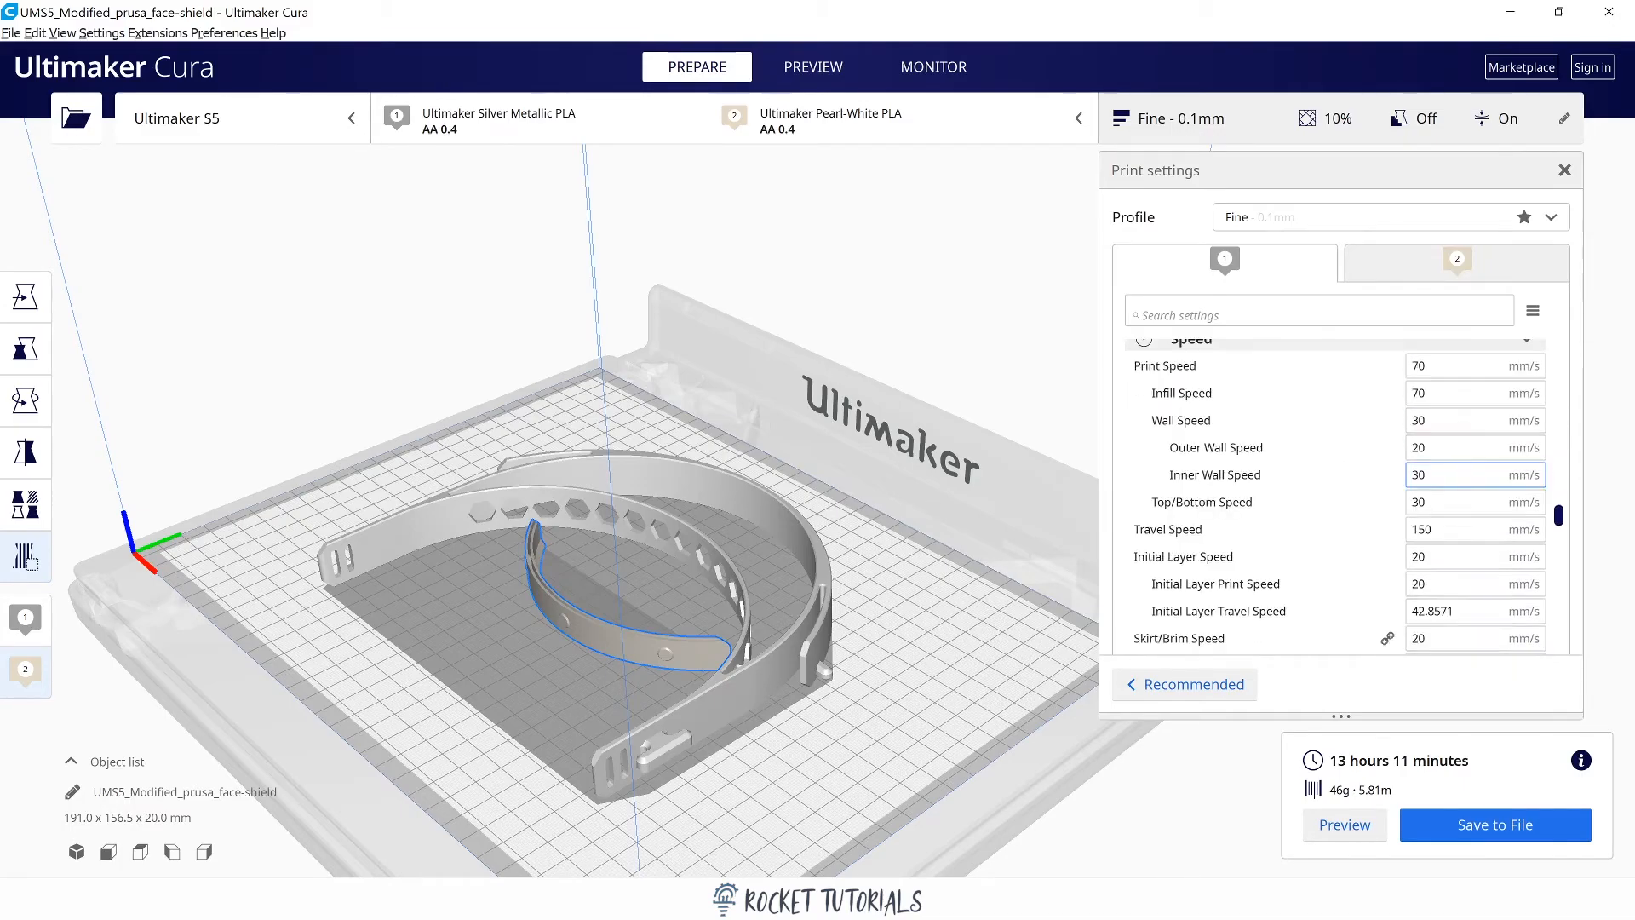
pyautogui.scroll(-6, 1476, 478)
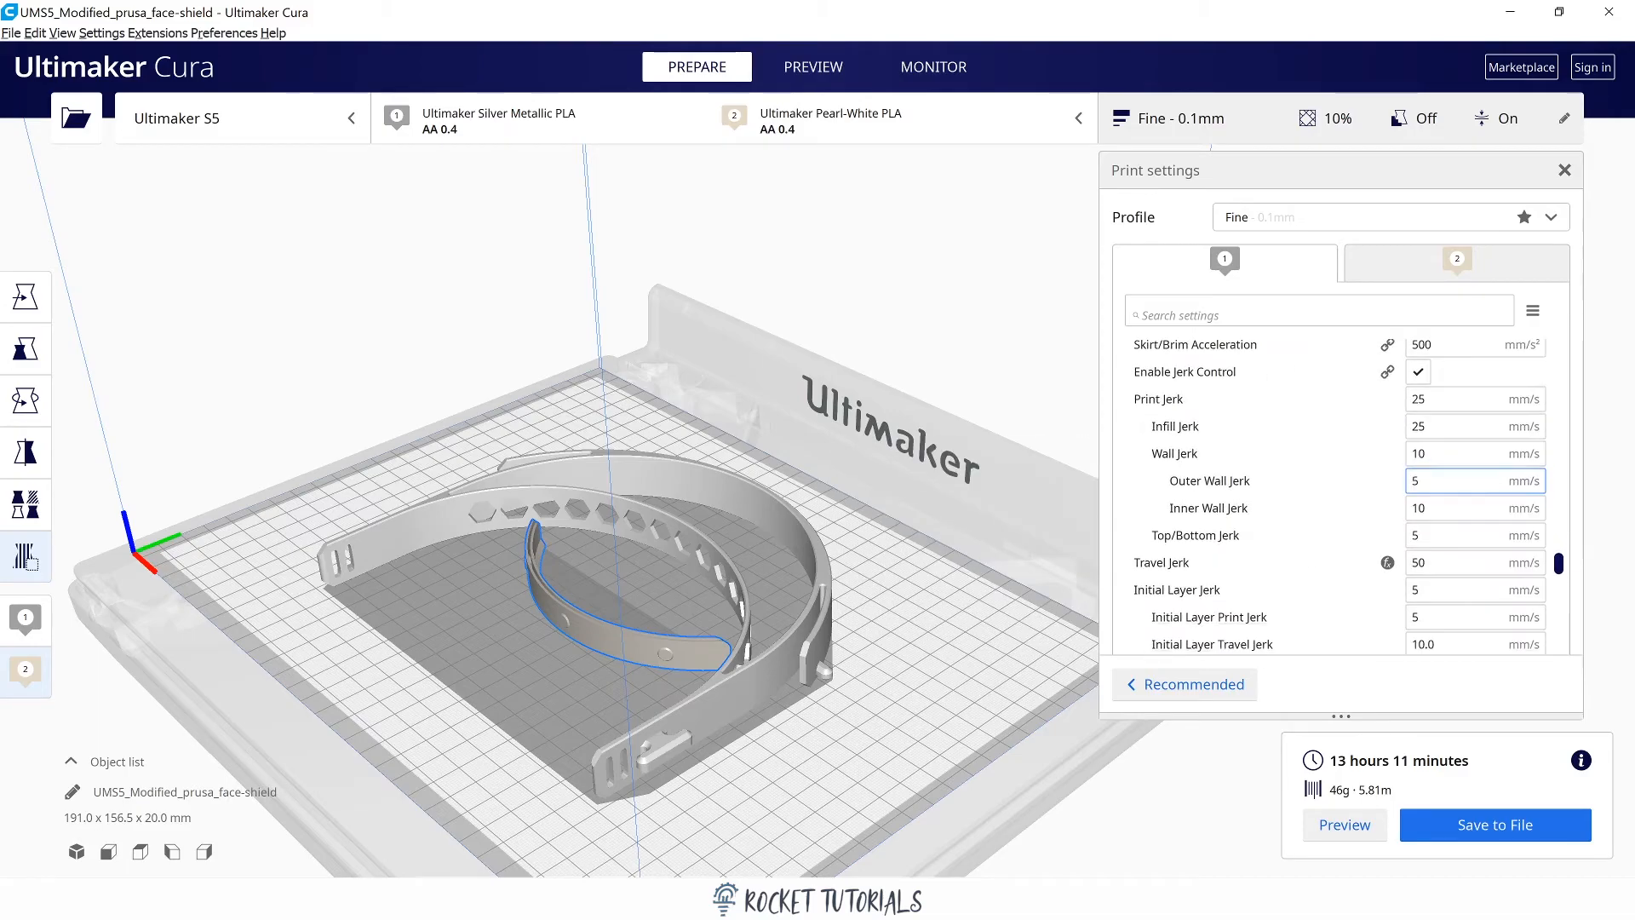
pyautogui.scroll(-5, 1475, 480)
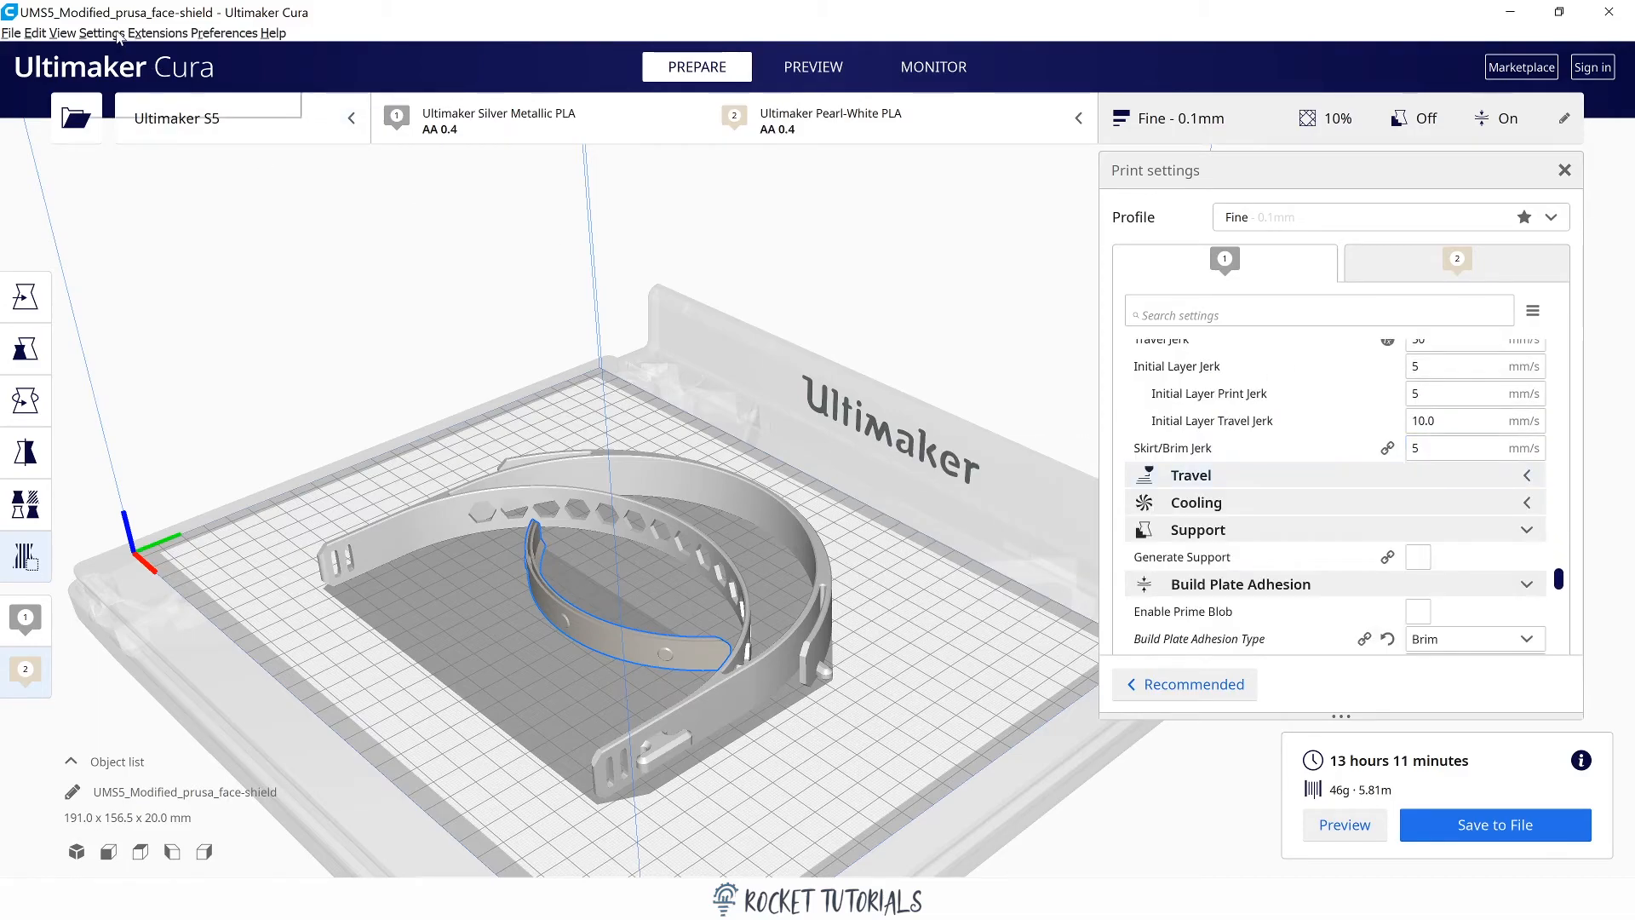
# Review the Travel settings' visibility options, toggling Limit Support Retractions off and back on before closing the preferences.
pyautogui.click(118, 35)
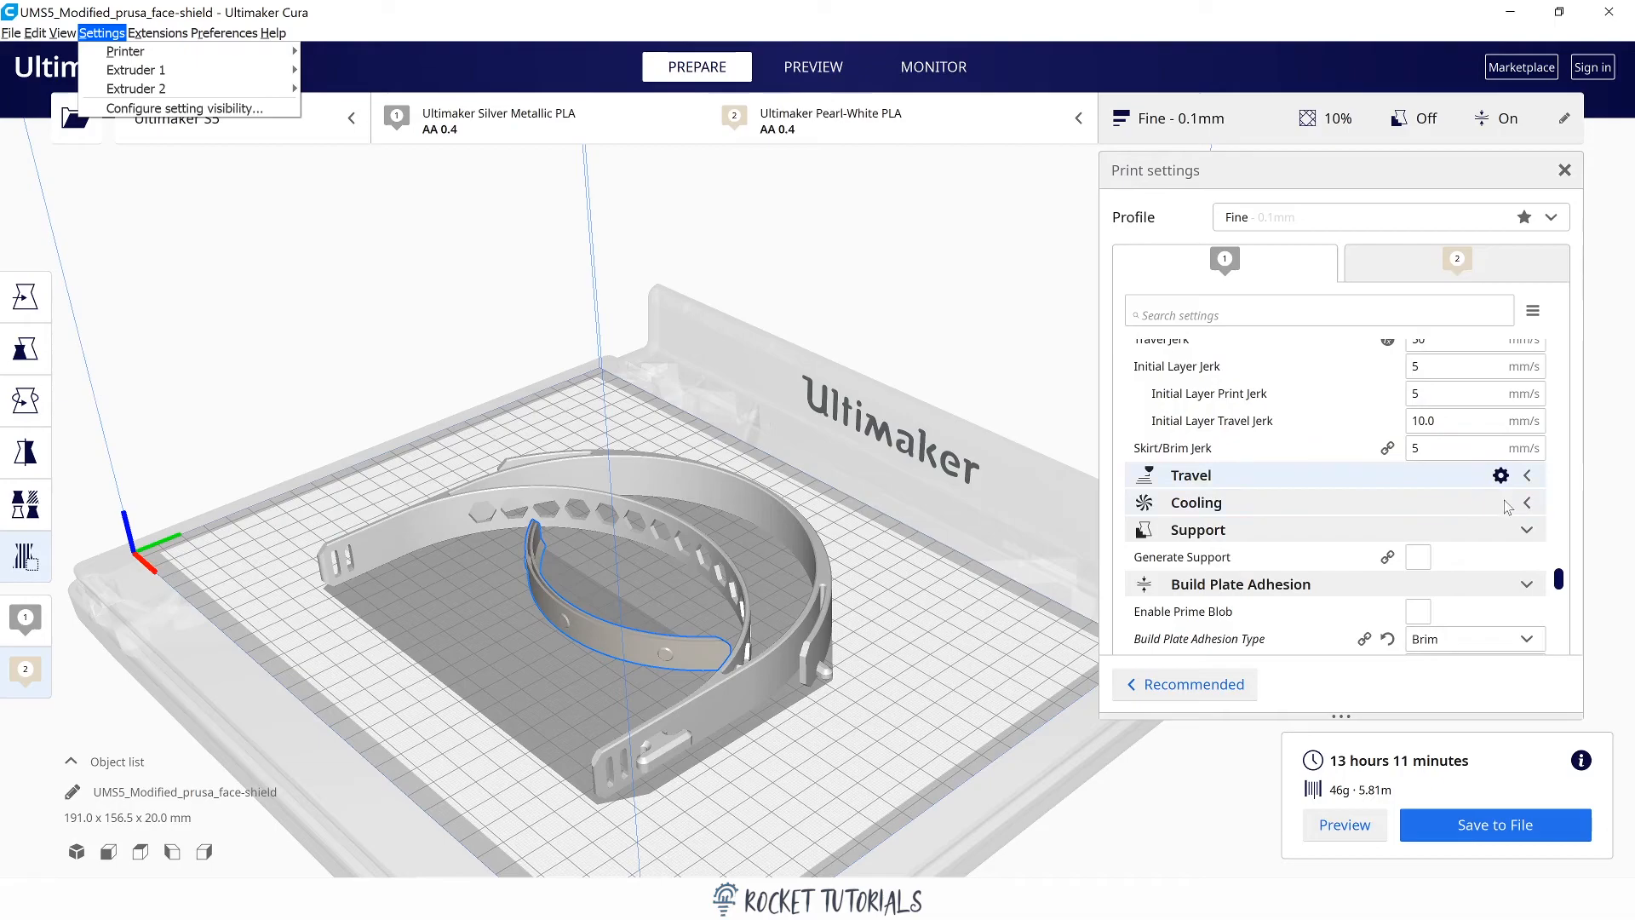
pyautogui.click(1501, 473)
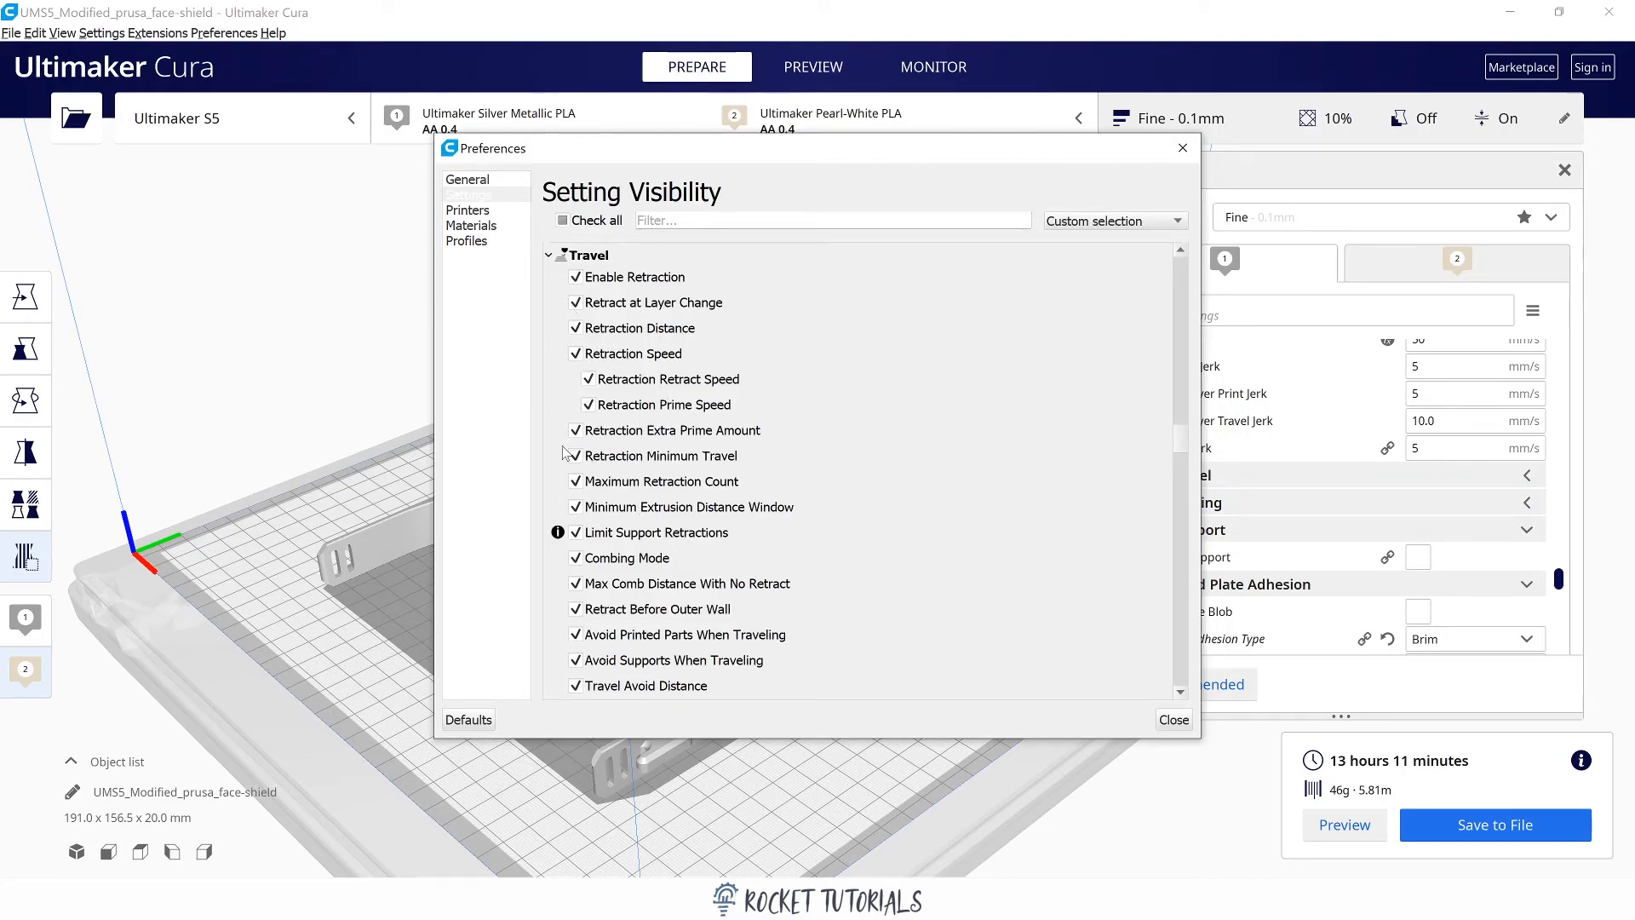
pyautogui.click(577, 534)
pyautogui.click(577, 535)
pyautogui.click(1174, 720)
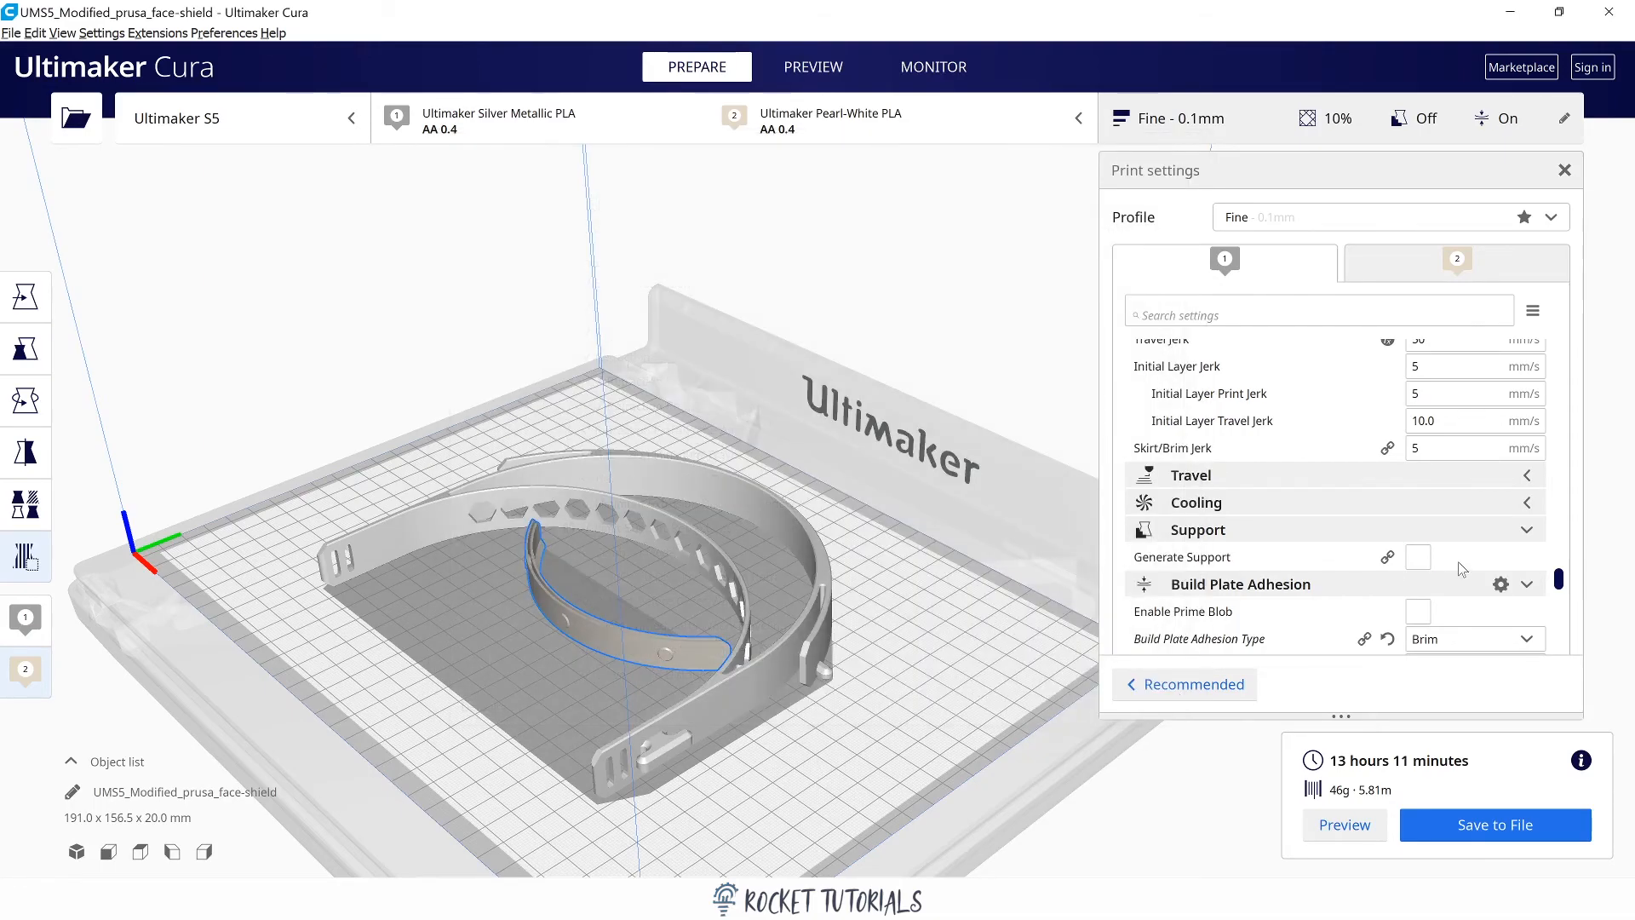
# Switch to the sliced layer preview, close the print settings and inspect the models and their brims up close.
pyautogui.moveTo(1459, 565)
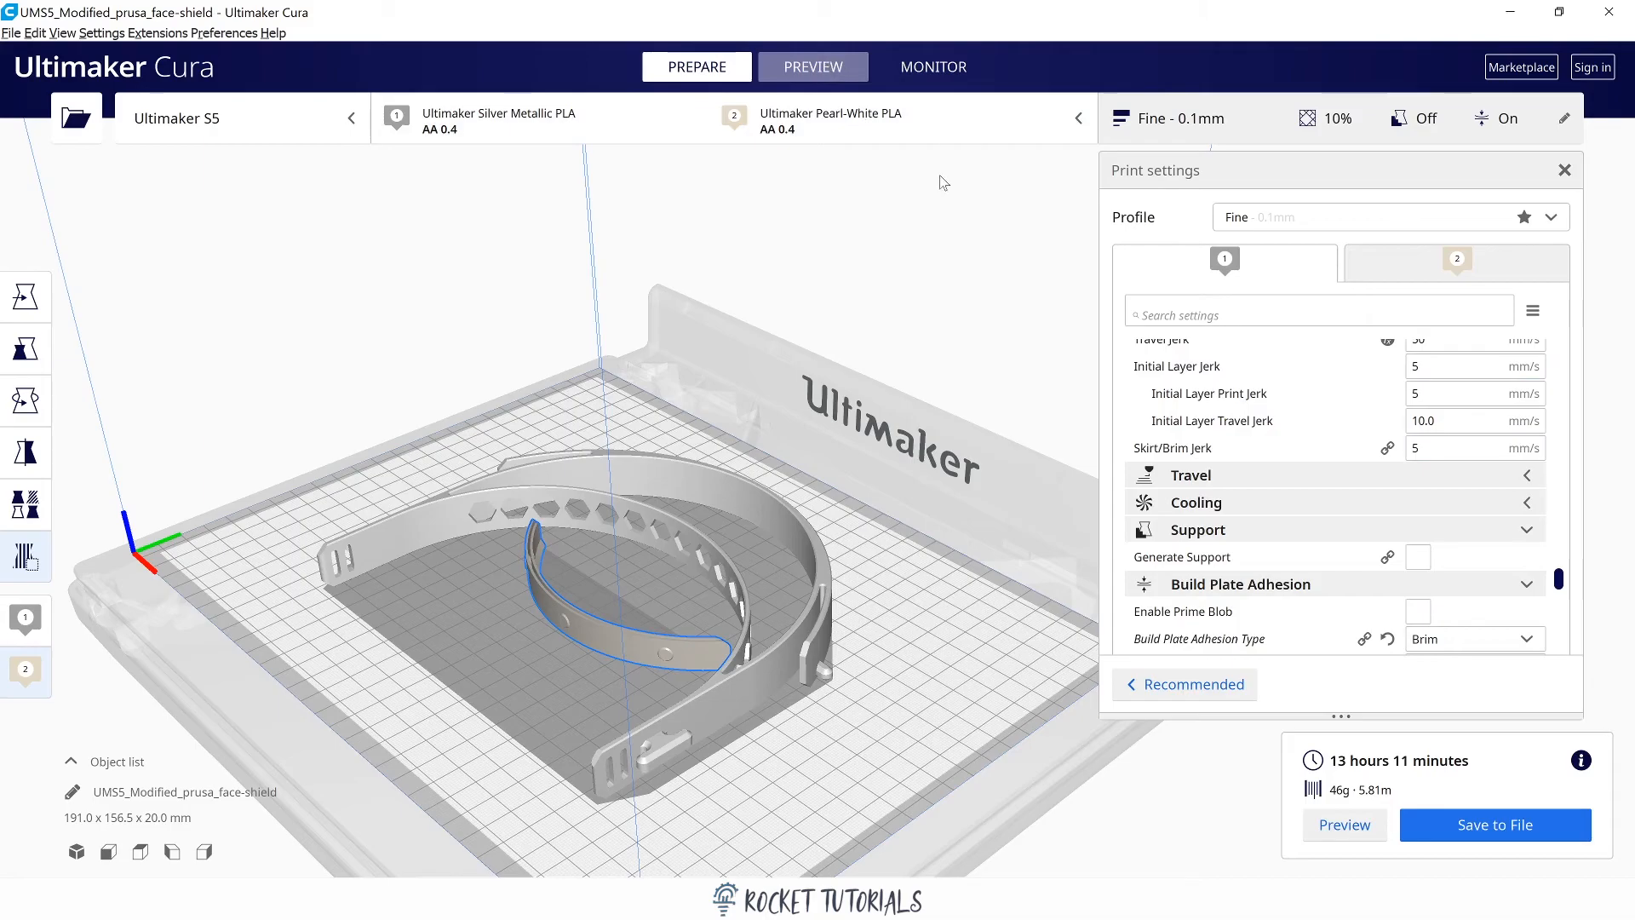
pyautogui.click(1565, 171)
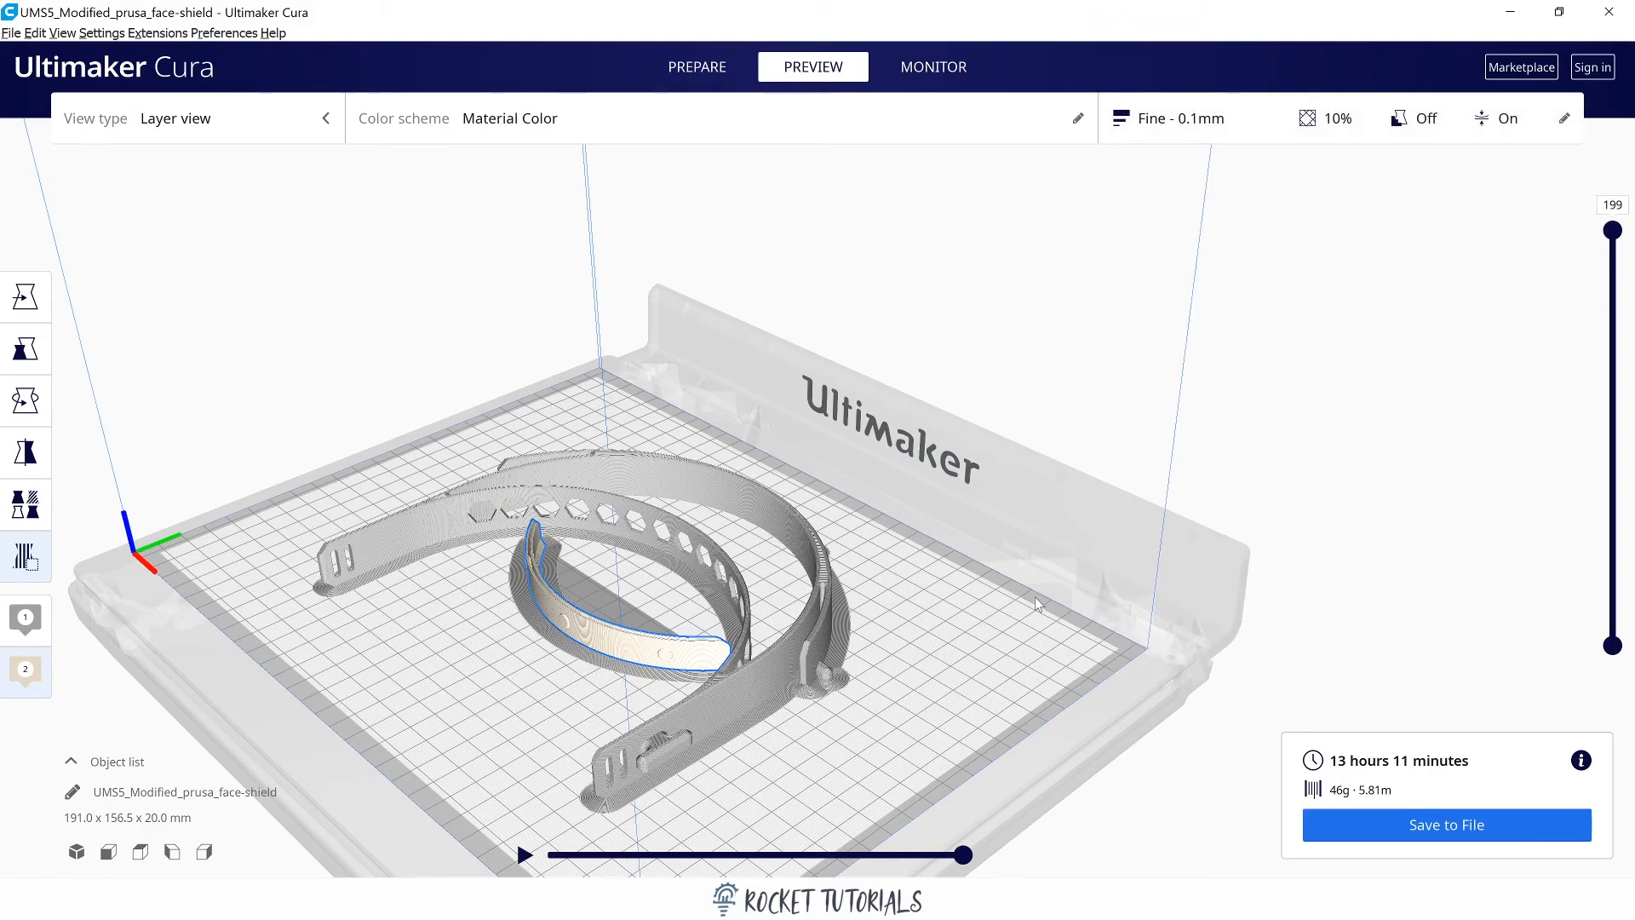
pyautogui.scroll(5, 1034, 595)
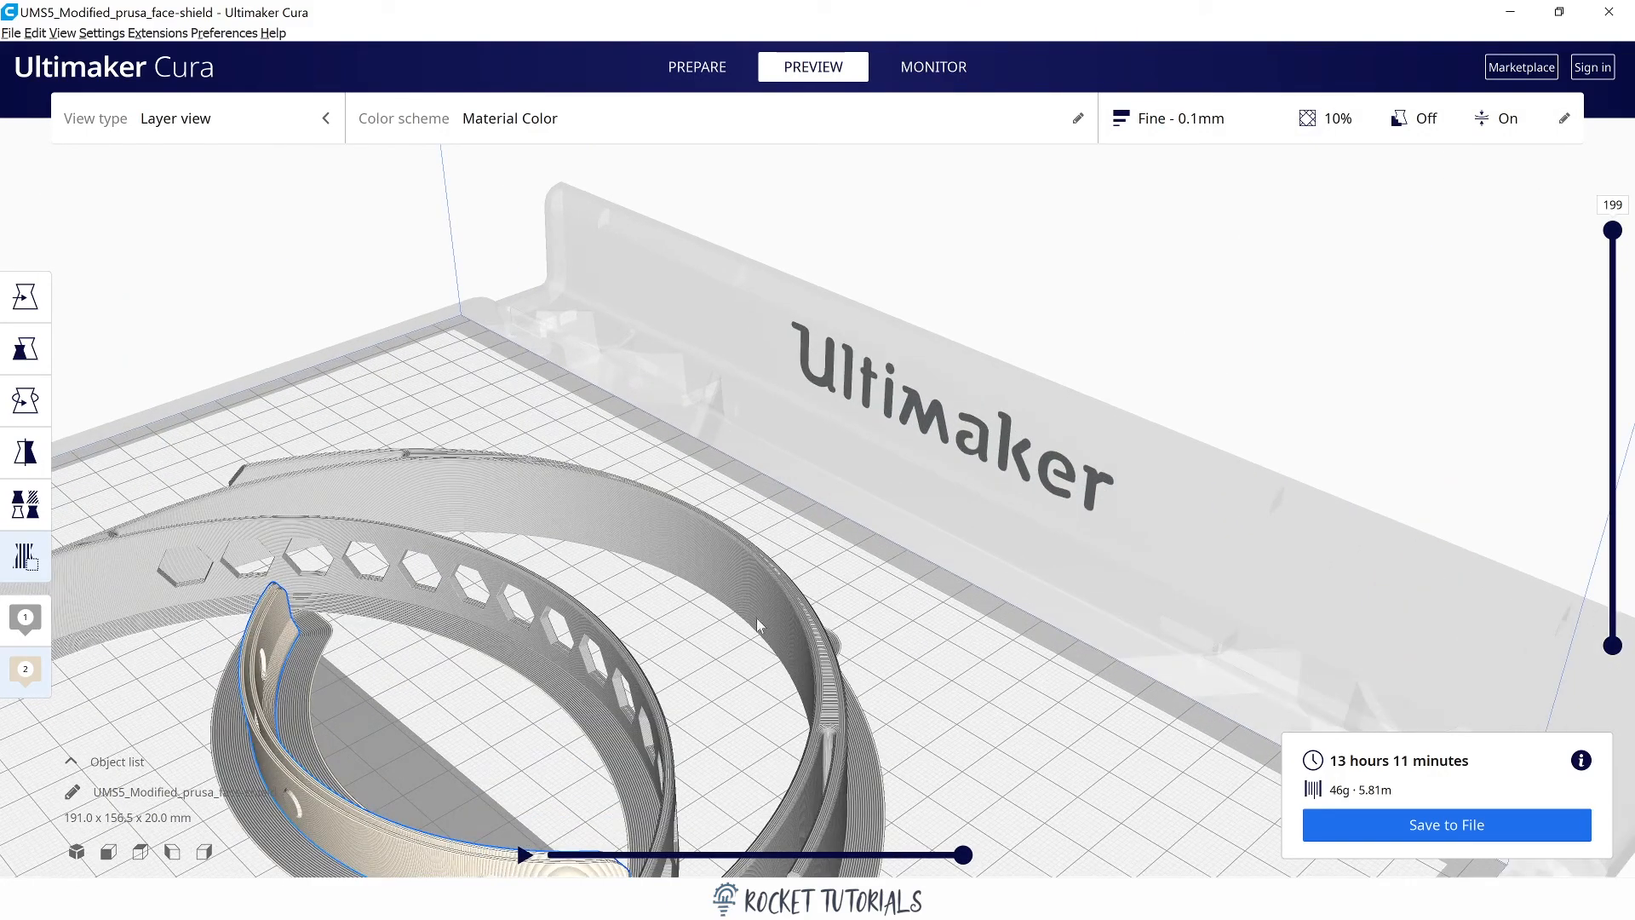
pyautogui.moveTo(758, 626); pyautogui.dragTo(1071, 354, button='right')
pyautogui.moveTo(1024, 455); pyautogui.dragTo(1088, 466, button='right')
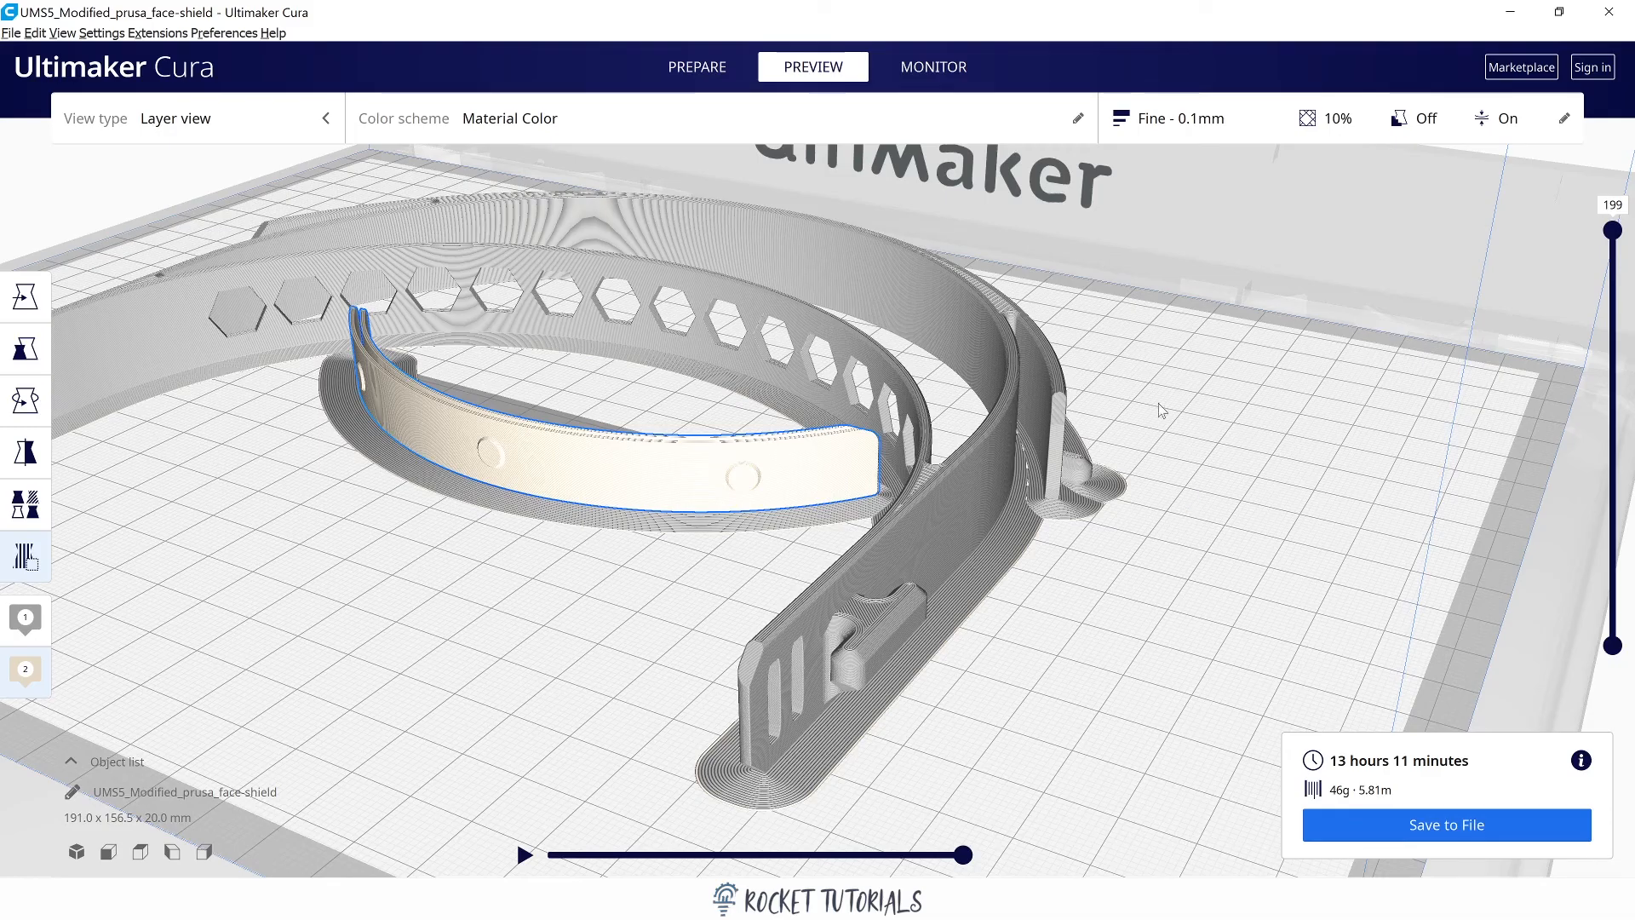
# Play the print path simulation at layer 1 and again at layer 111.
pyautogui.moveTo(1611, 232); pyautogui.dragTo(1612, 617)
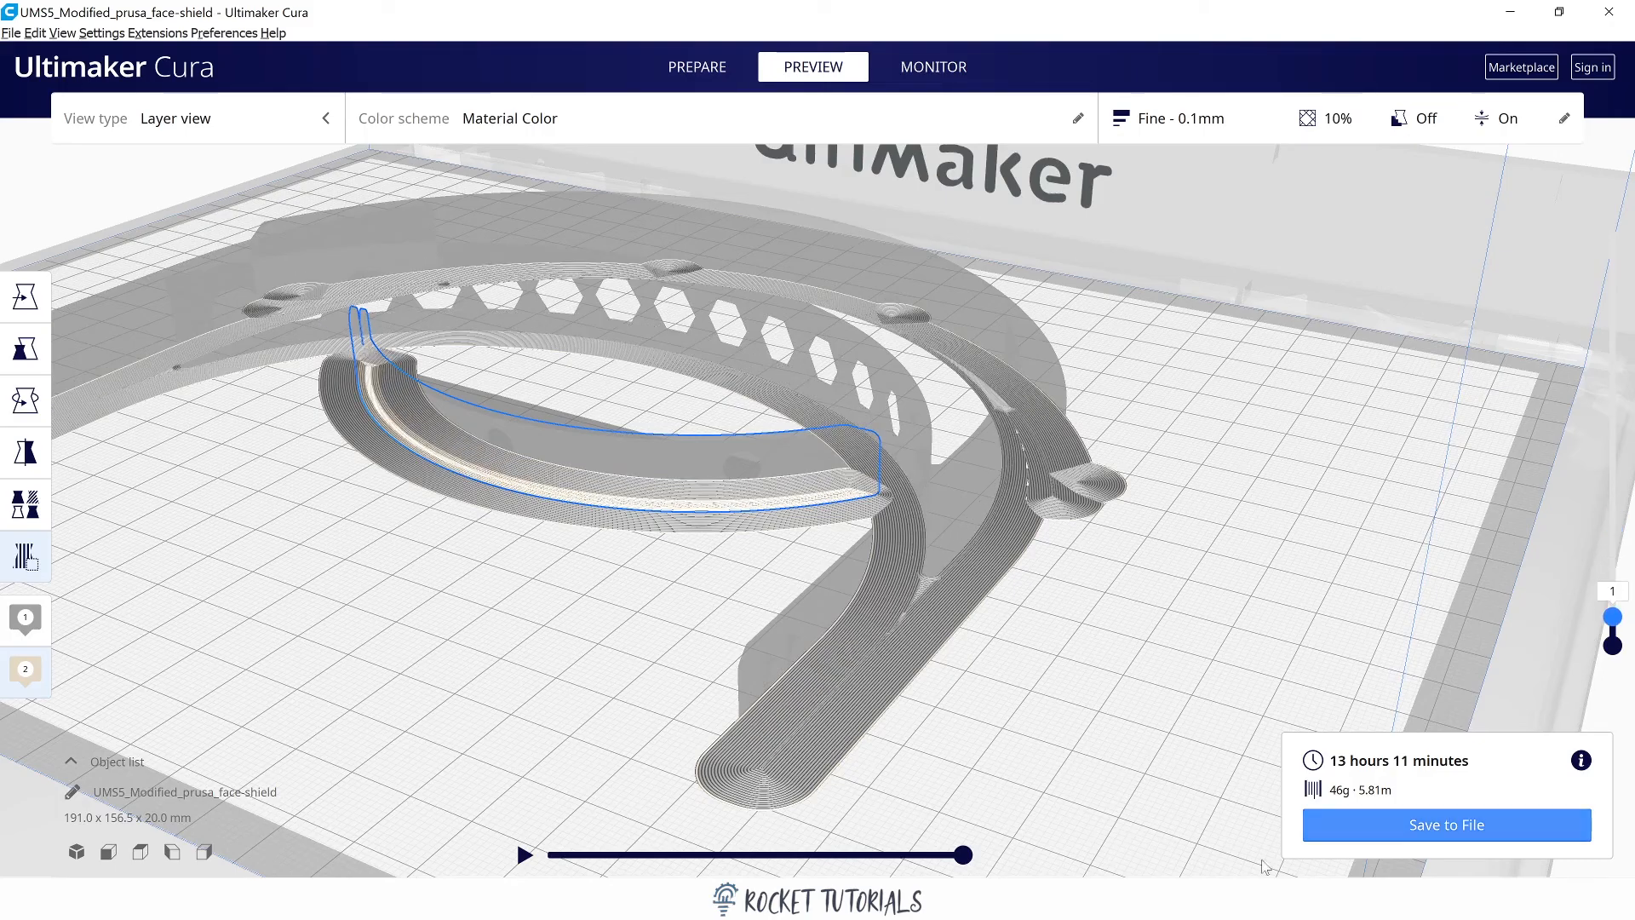
pyautogui.click(524, 855)
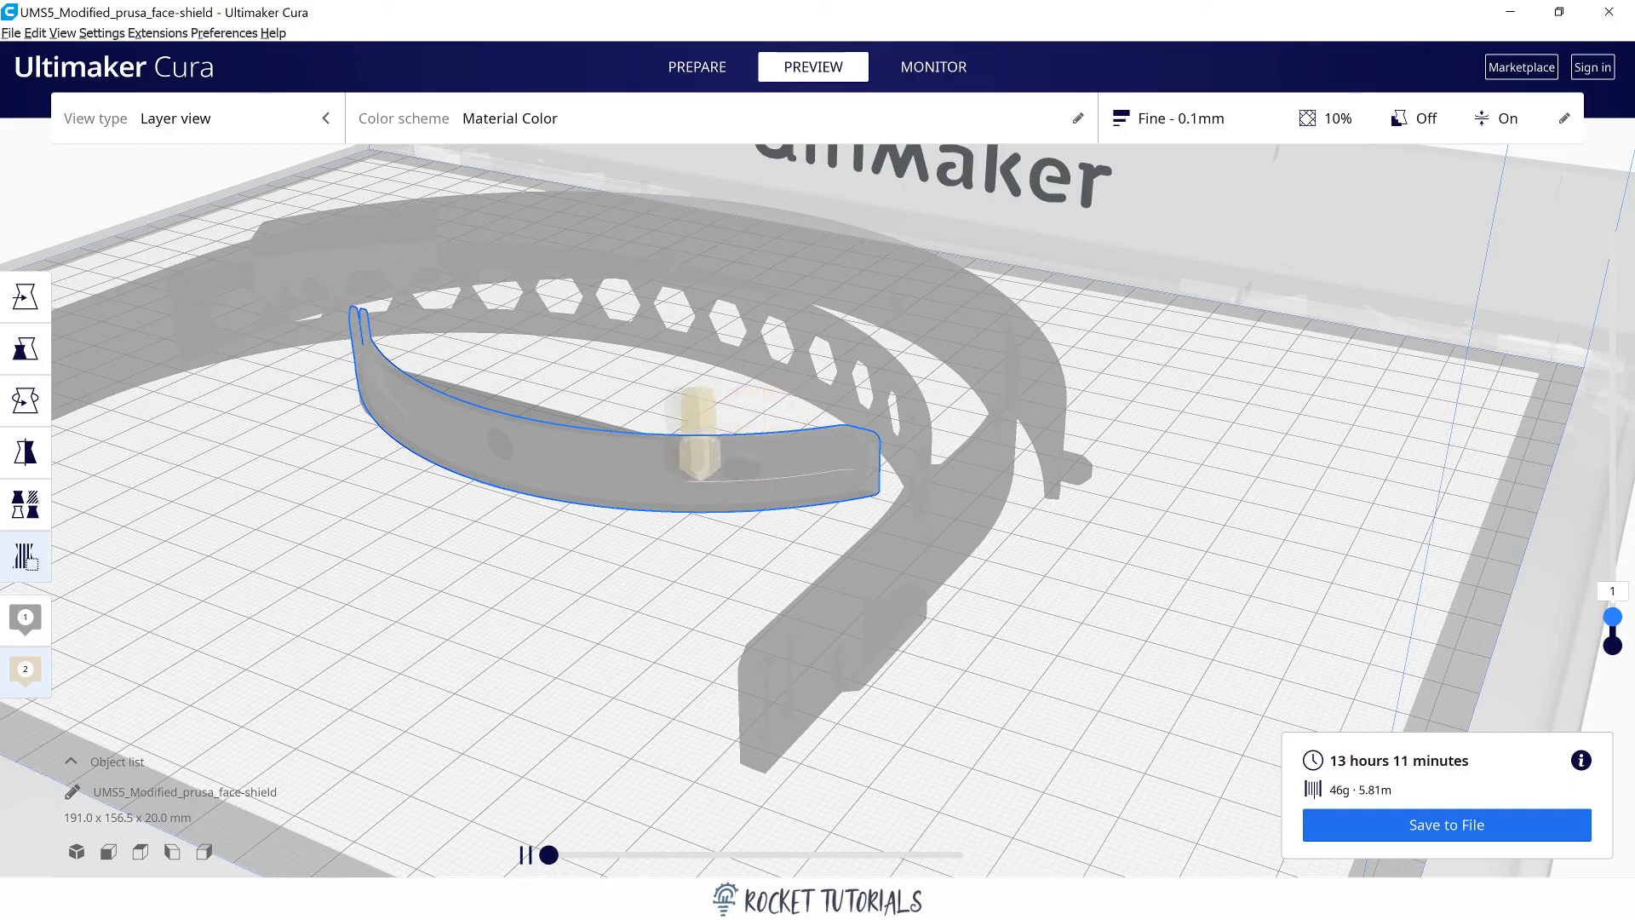
pyautogui.moveTo(1611, 628); pyautogui.dragTo(1613, 401)
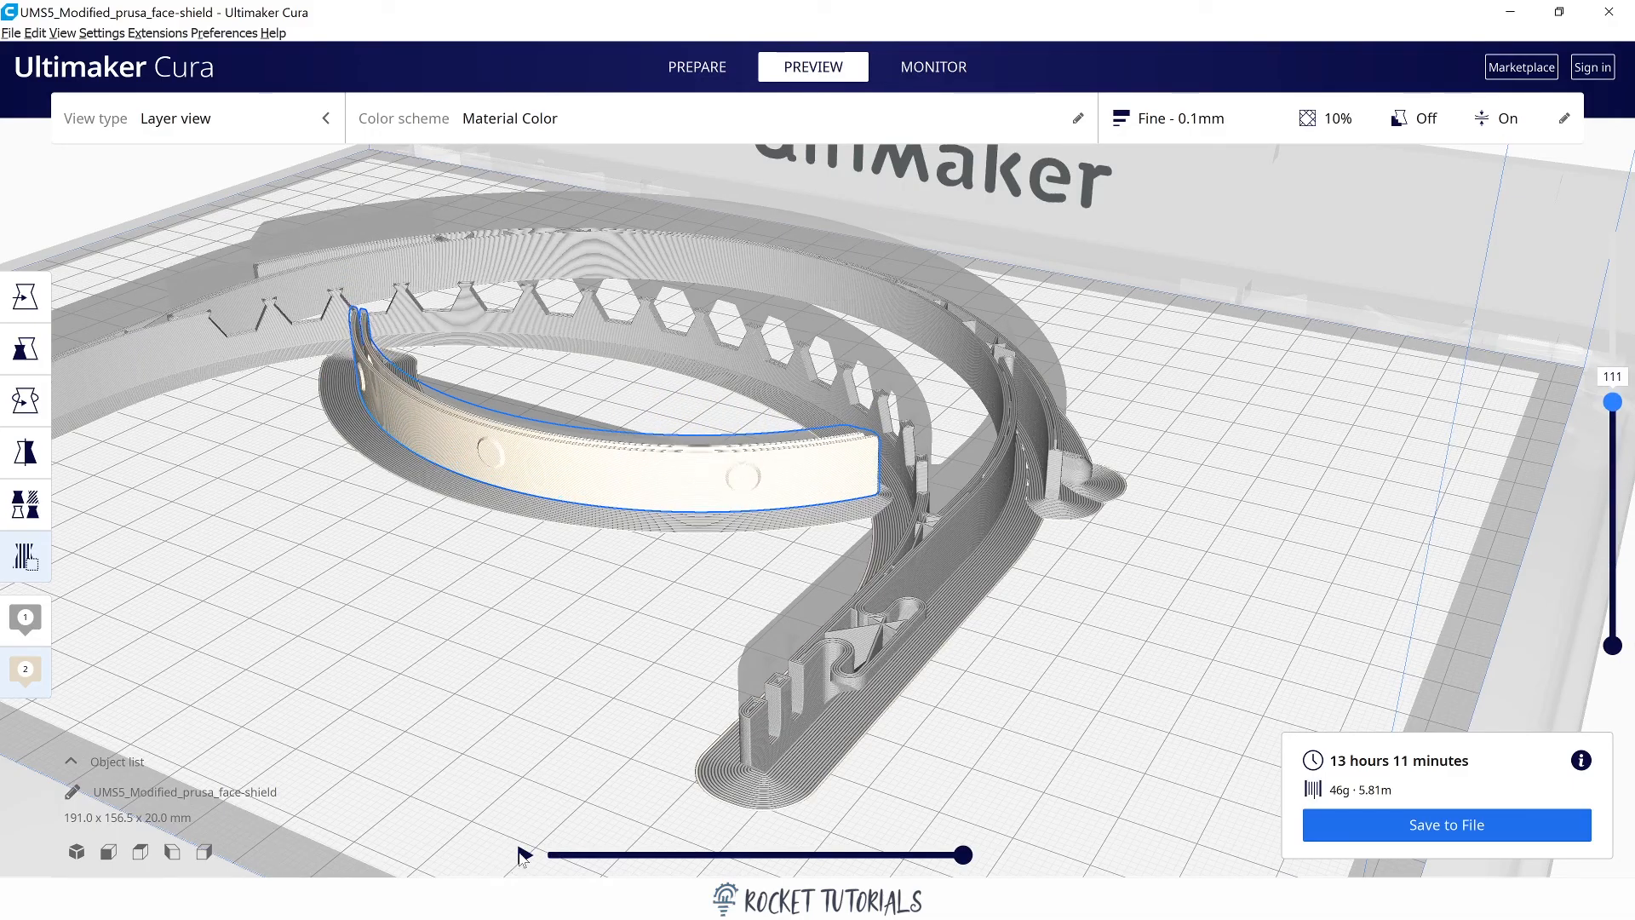
pyautogui.click(525, 854)
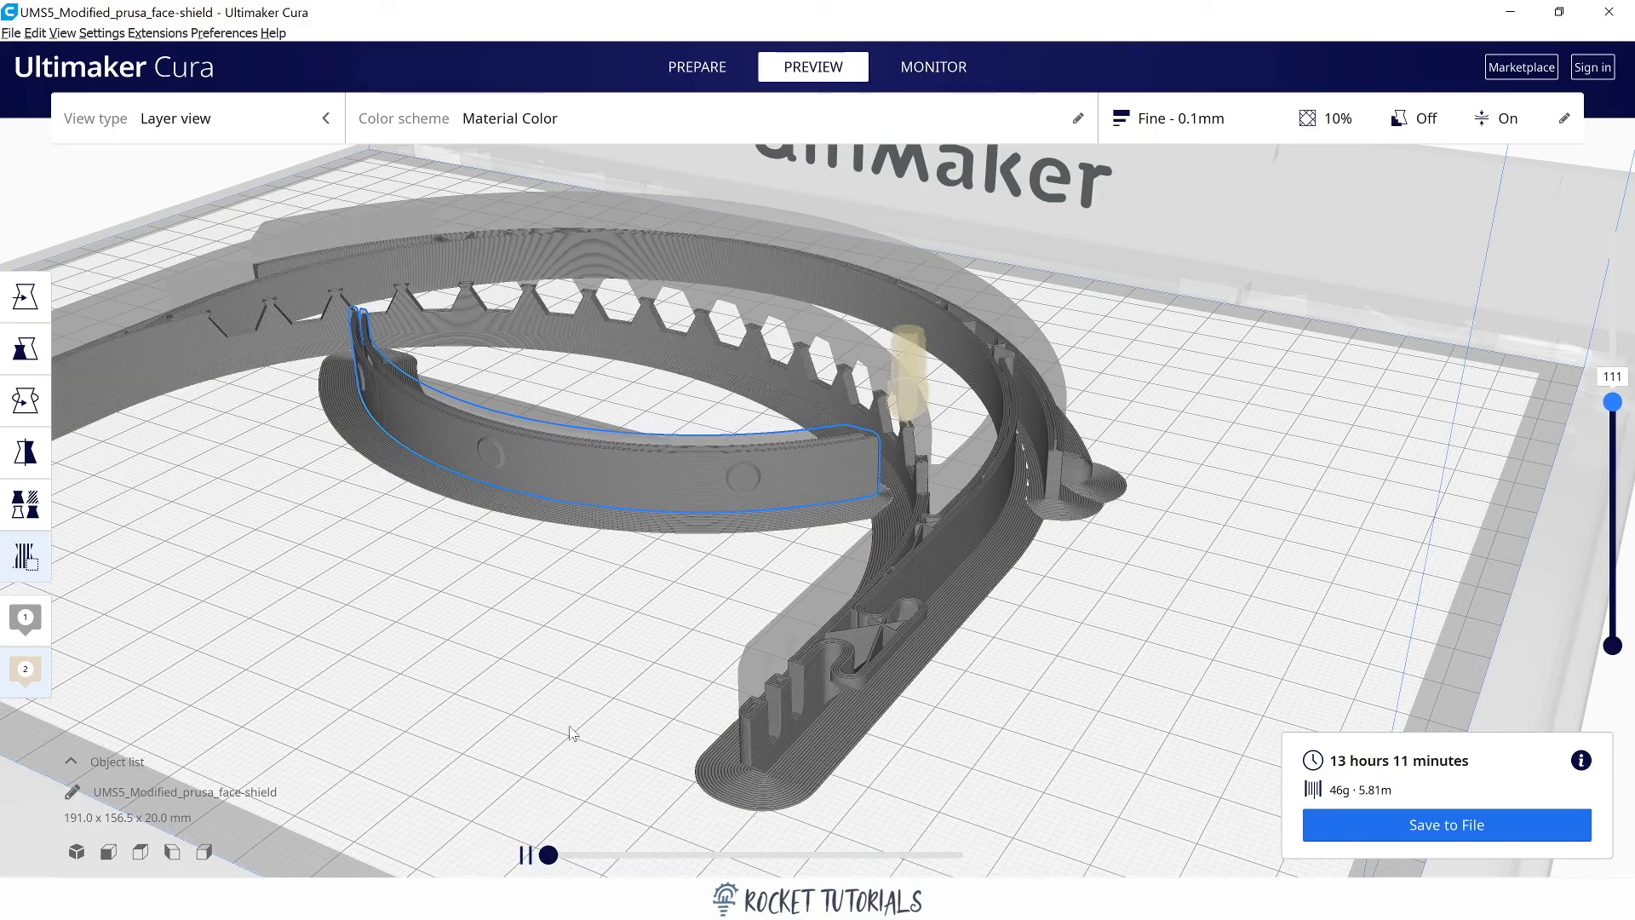